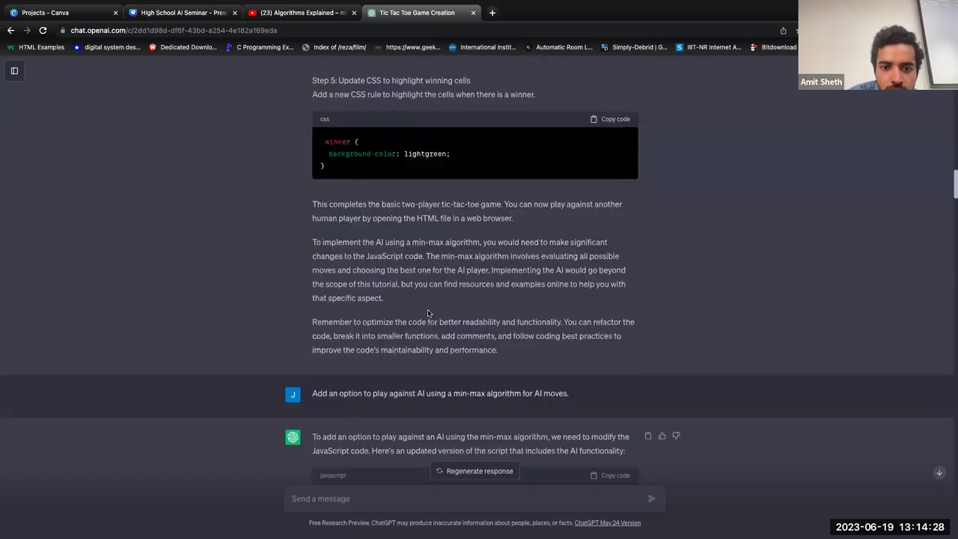
Scroll through ChatGPT's JavaScript and HTML answers for the minimax tic-tac-toe game.
scroll(428, 313, "down", 6)
scroll(429, 313, "up", 3)
scroll(429, 313, "down", 1)
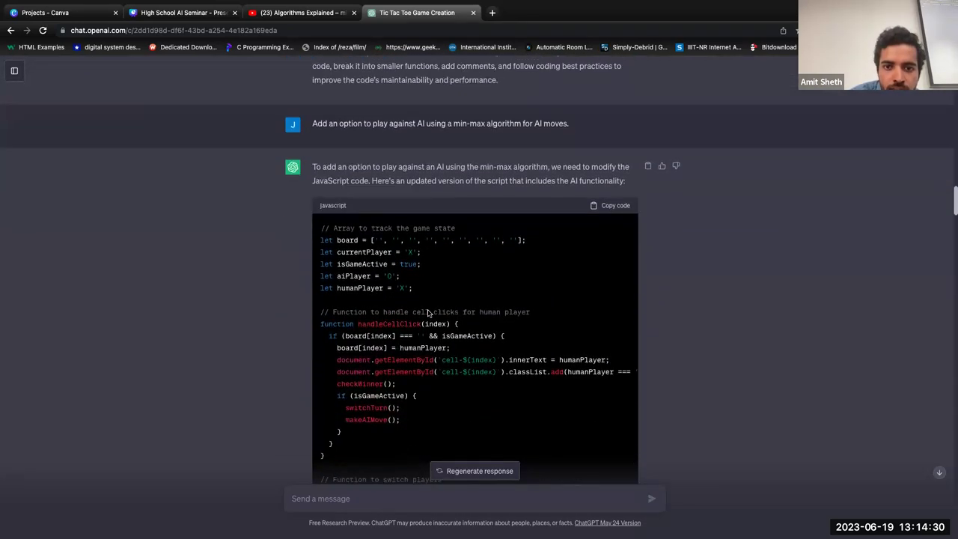
scroll(428, 313, "up", 2)
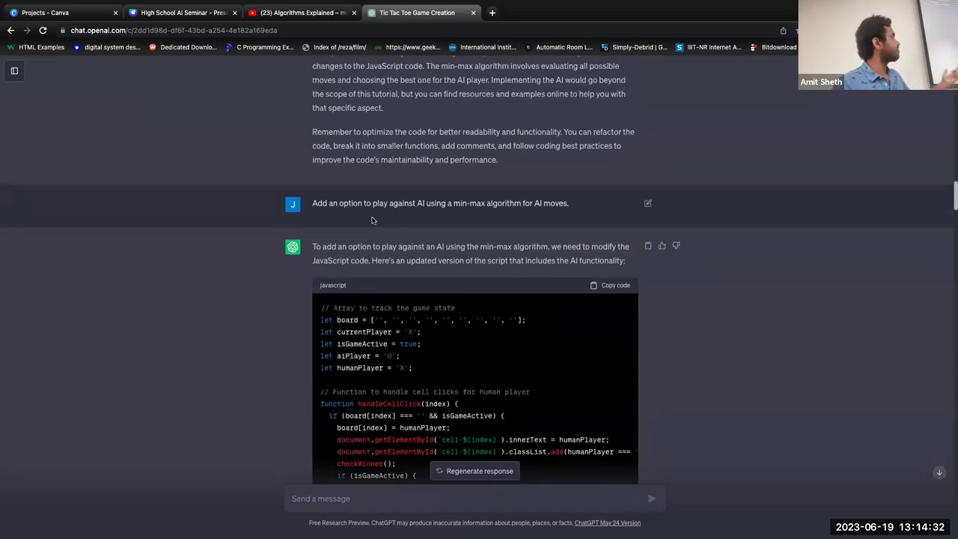
scroll(372, 220, "up", 15)
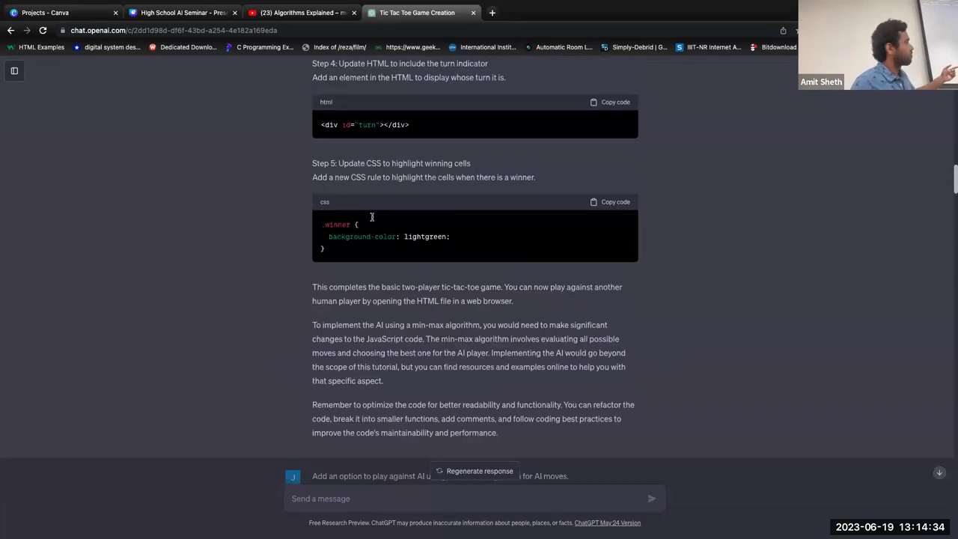
scroll(372, 220, "down", 12)
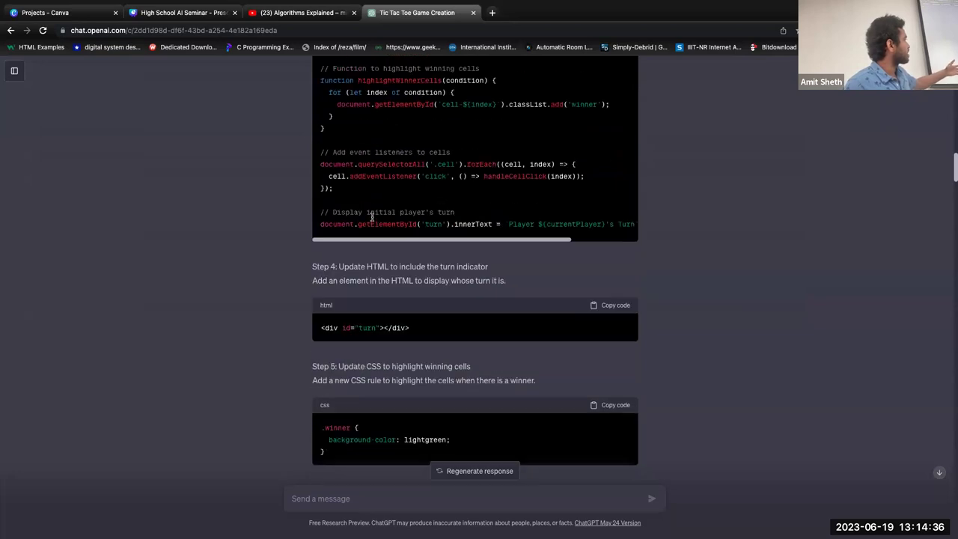
scroll(372, 217, "up", 5)
scroll(372, 217, "down", 10)
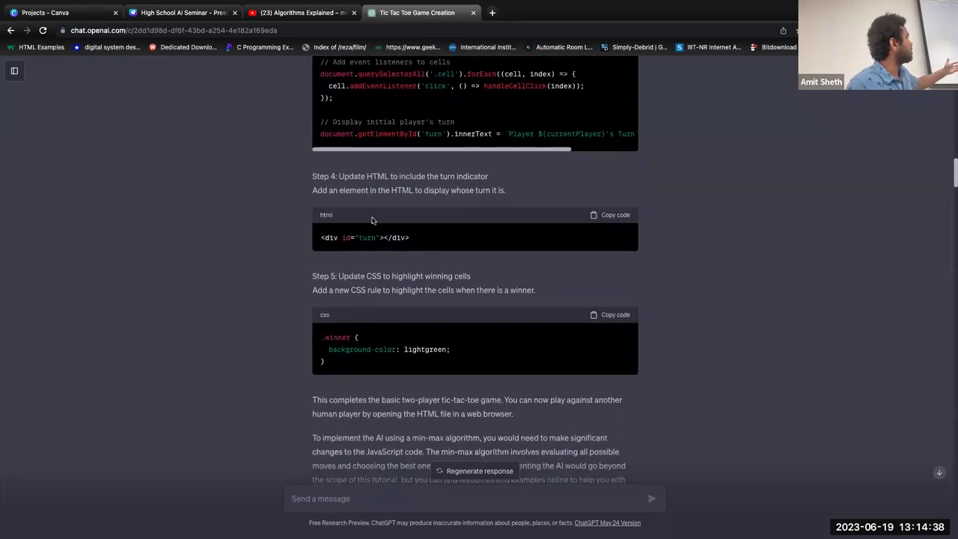
scroll(372, 217, "down", 7)
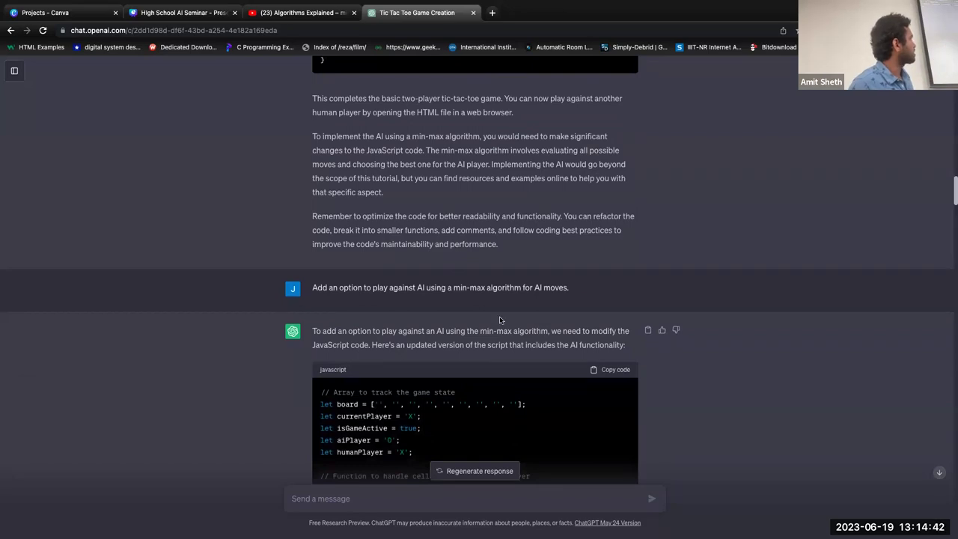
scroll(500, 318, "down", 5)
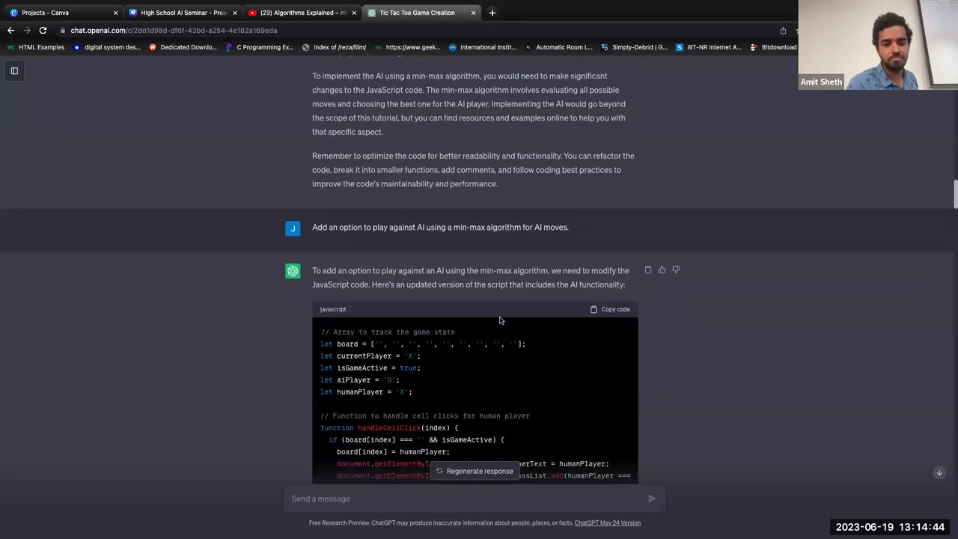
scroll(500, 320, "down", 10)
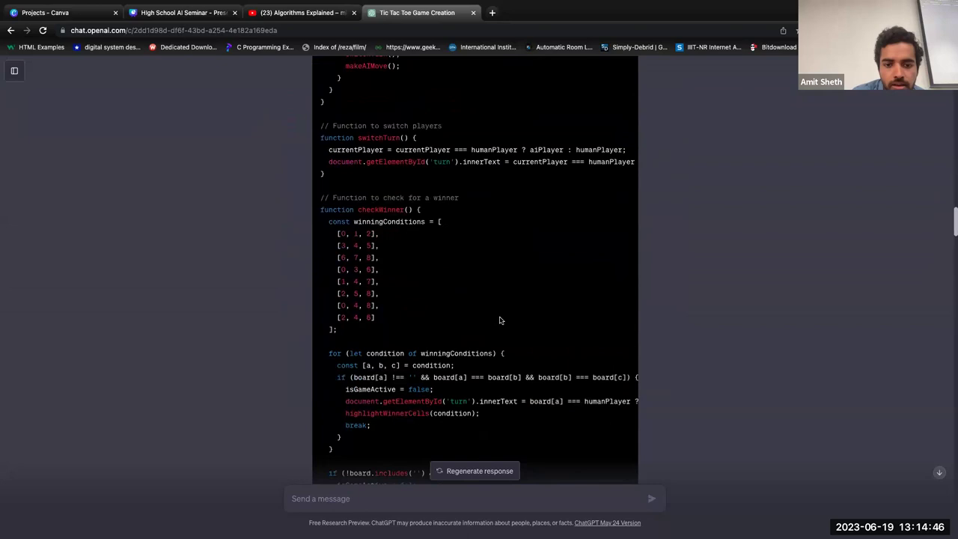
scroll(500, 320, "down", 4)
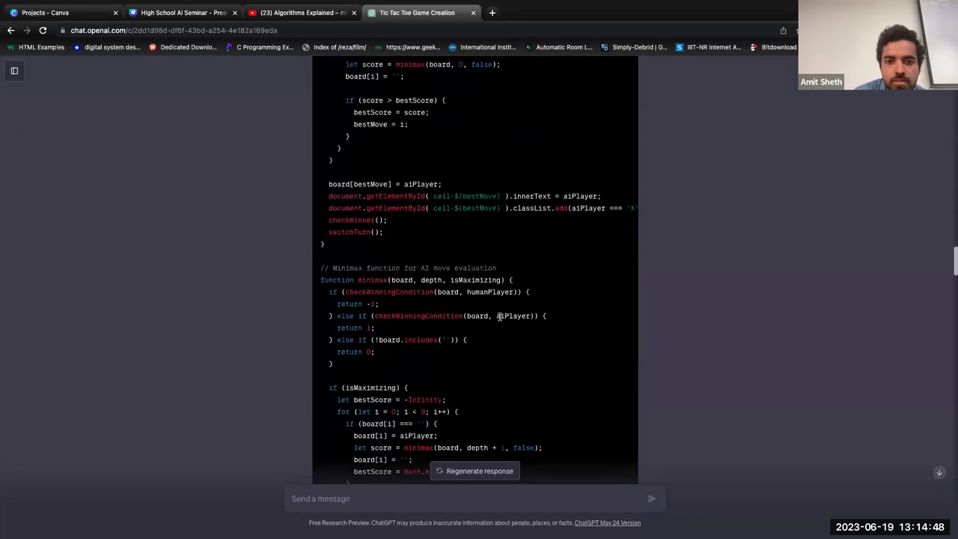
scroll(500, 315, "down", 3)
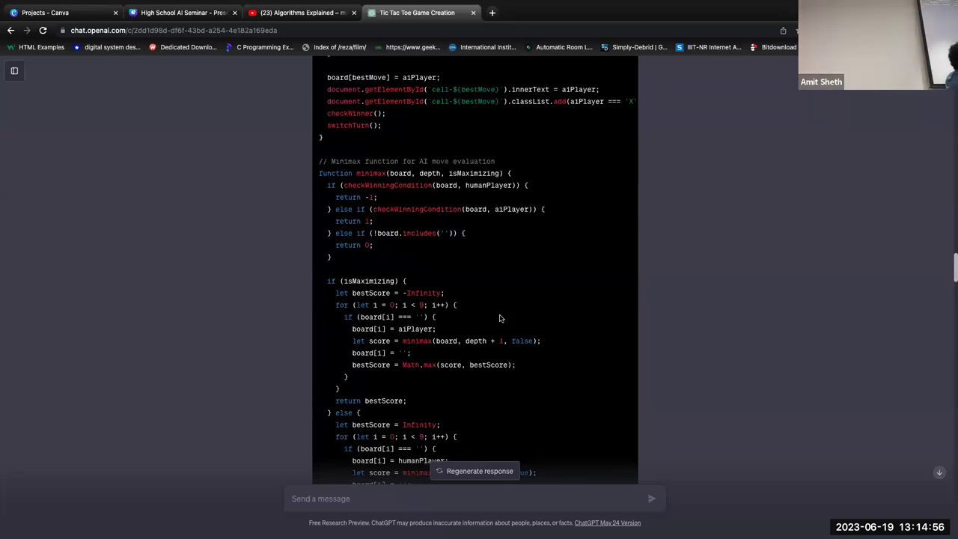
Review the restyled CSS with heading style and 600px/400px media queries, then switch to the desktop.
scroll(500, 318, "down", 5)
scroll(500, 318, "down", 4)
scroll(500, 318, "down", 15)
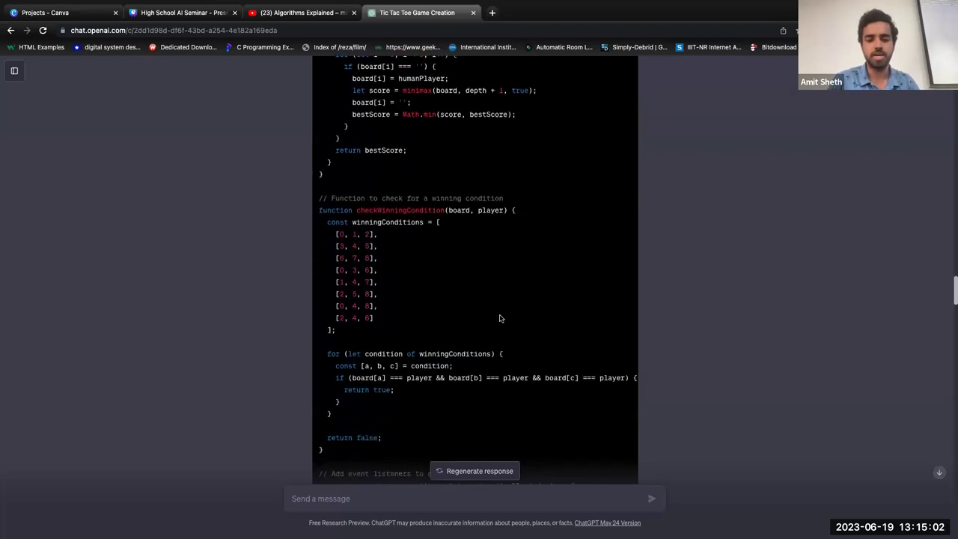
scroll(500, 319, "down", 10)
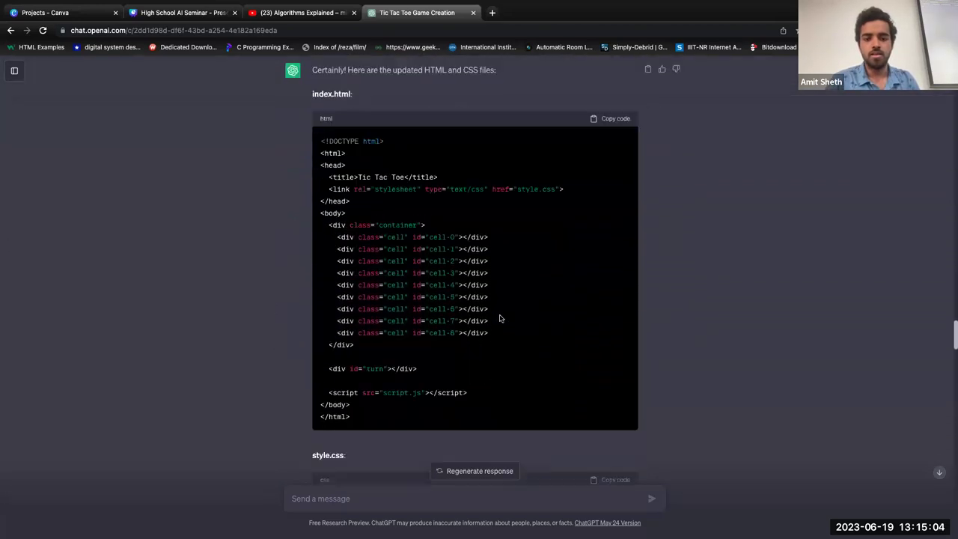
scroll(500, 318, "up", 5)
scroll(500, 318, "down", 11)
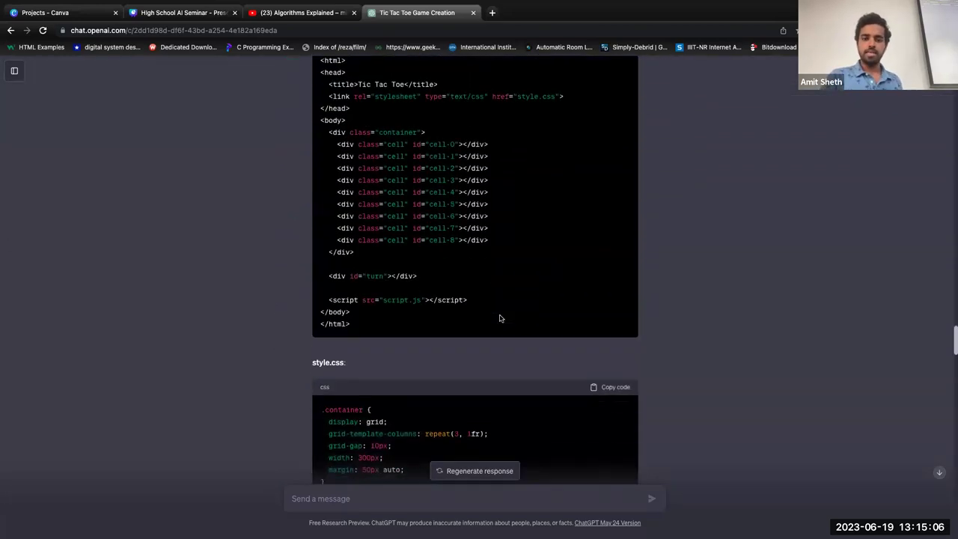
scroll(500, 319, "down", 20)
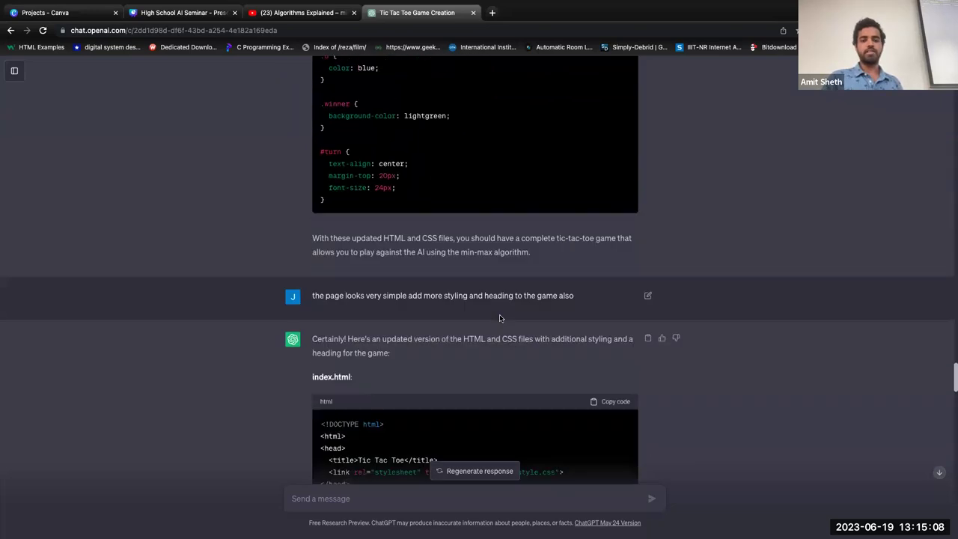
scroll(500, 318, "down", 20)
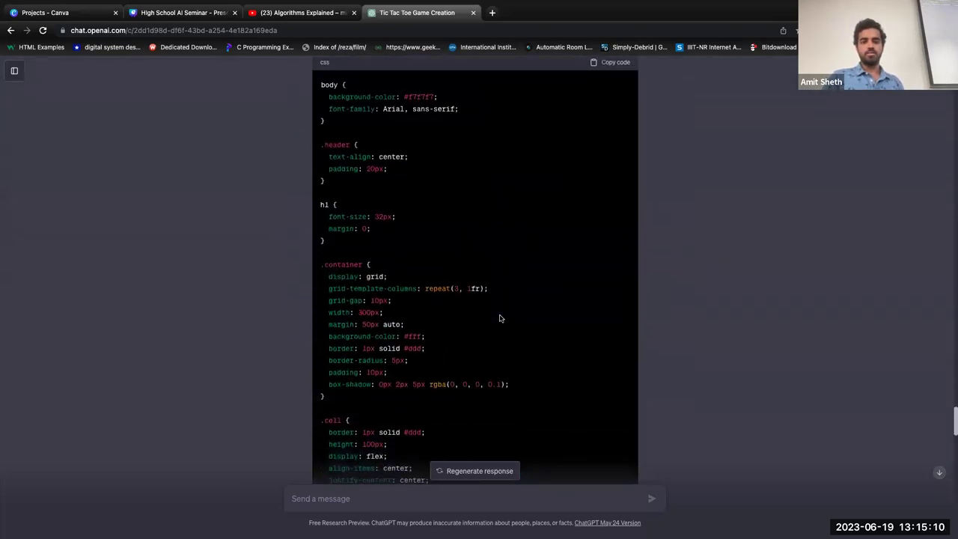
scroll(500, 318, "down", 8)
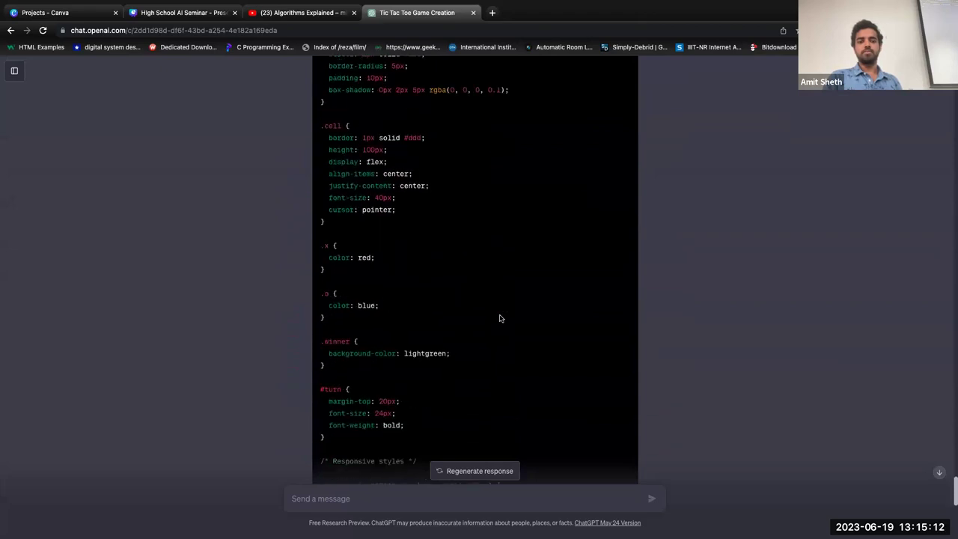
key("ctrl+Left")
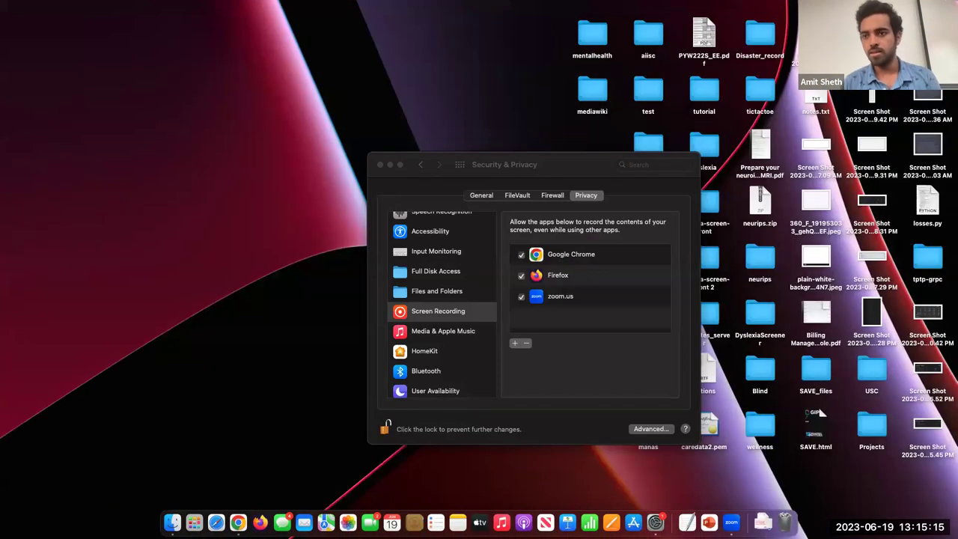
Open the Tic Tac Toe folder on the desktop and launch Visual Studio Code via Spotlight.
double_click(759, 94)
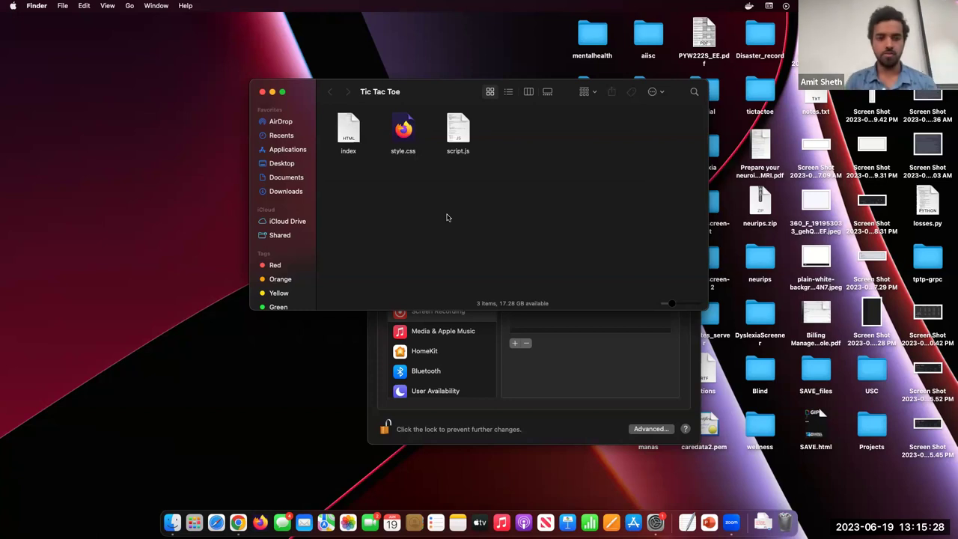
key("super+space")
type("vis")
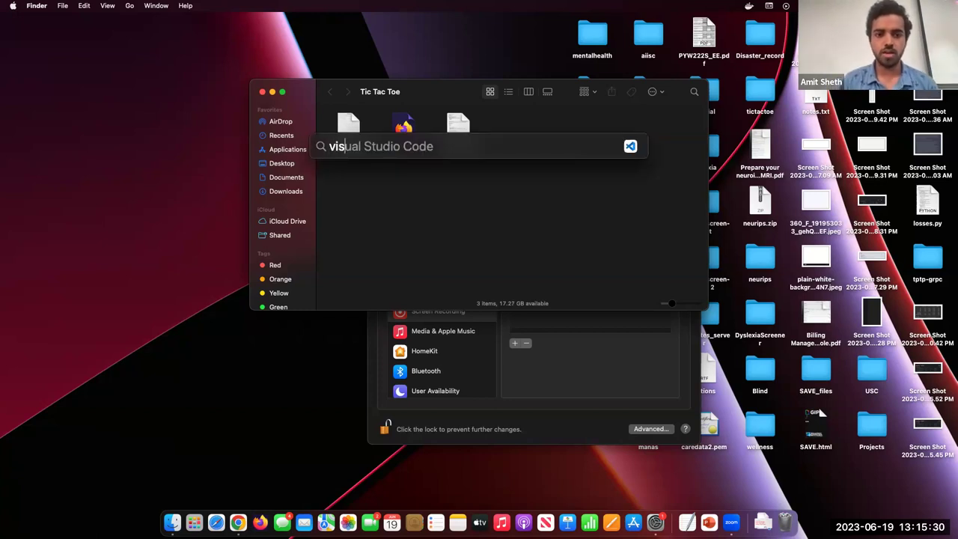
key("Return")
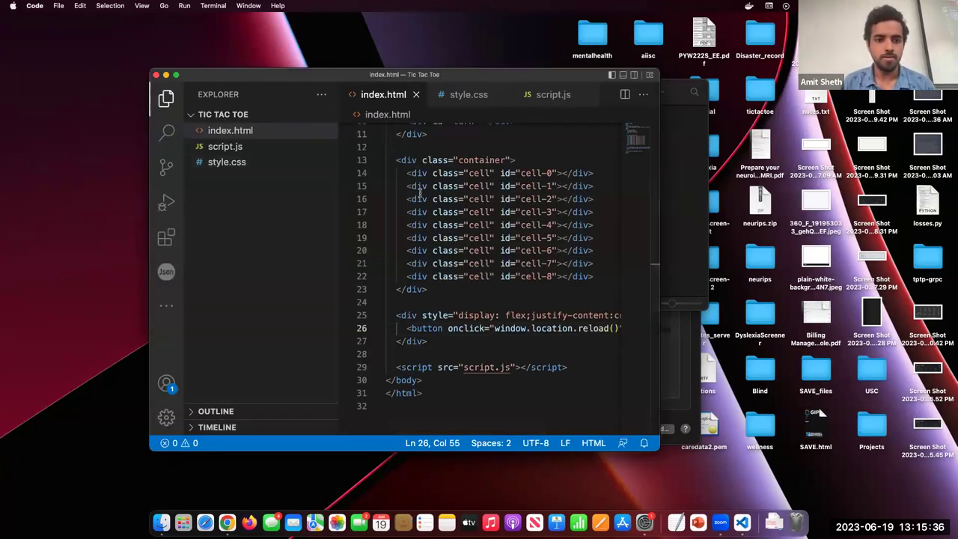
Make VS Code full screen, look over script.js and style.css, then return to index.html's last line.
left_click(176, 75)
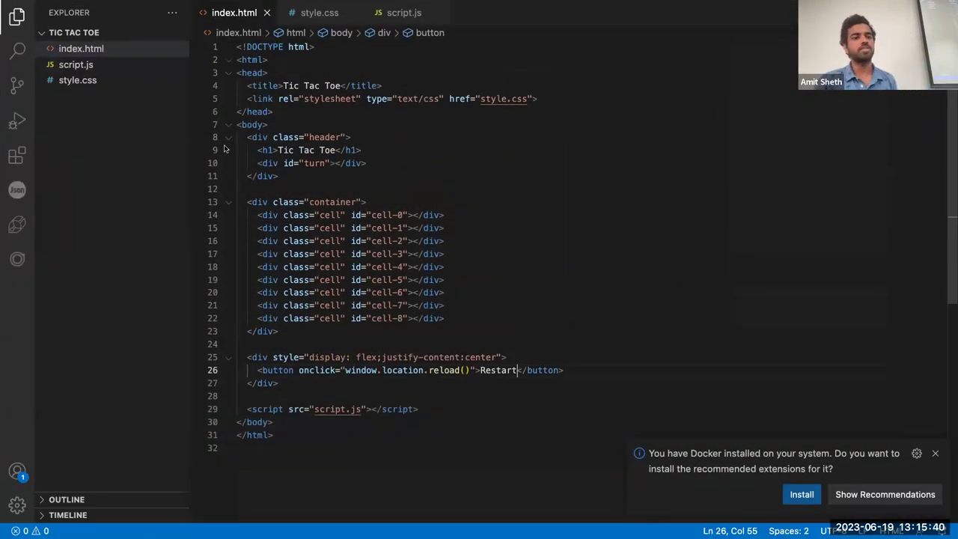
left_click(124, 65)
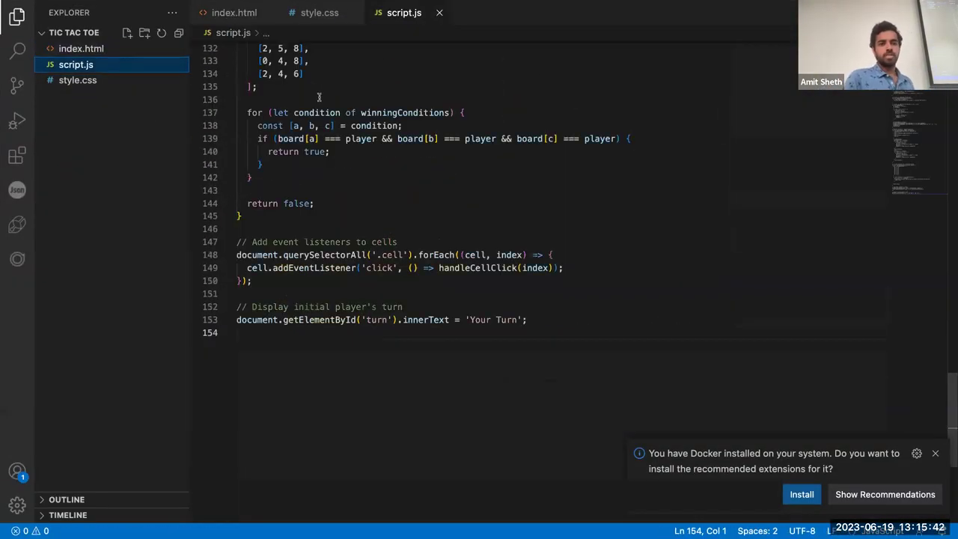
scroll(318, 98, "up", 20)
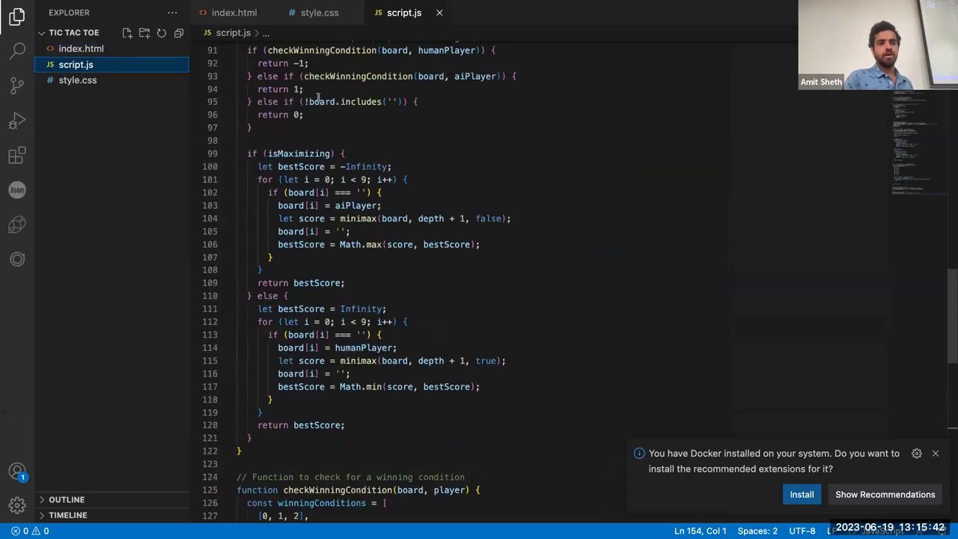
left_click(82, 80)
scroll(223, 129, "up", 10)
scroll(223, 129, "up", 3)
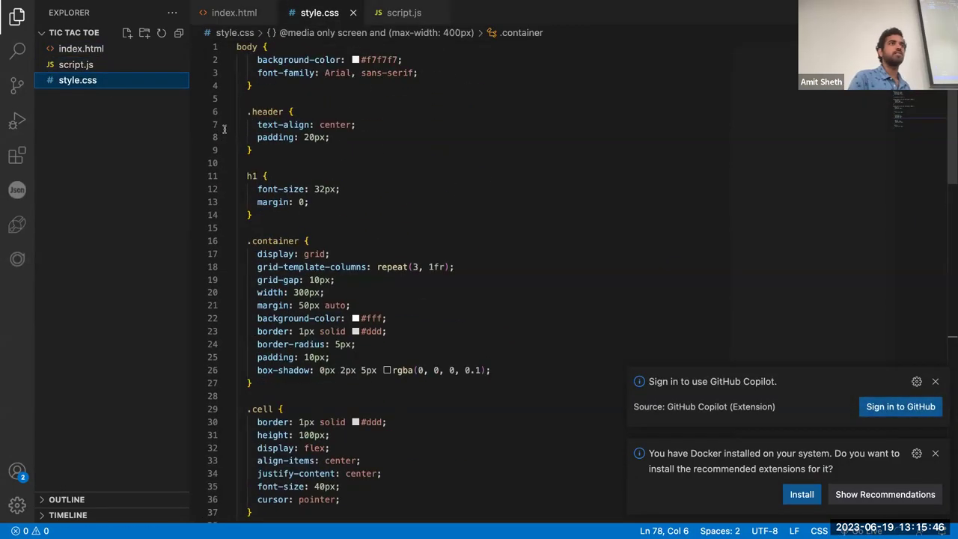
scroll(311, 144, "down", 3)
scroll(311, 144, "up", 3)
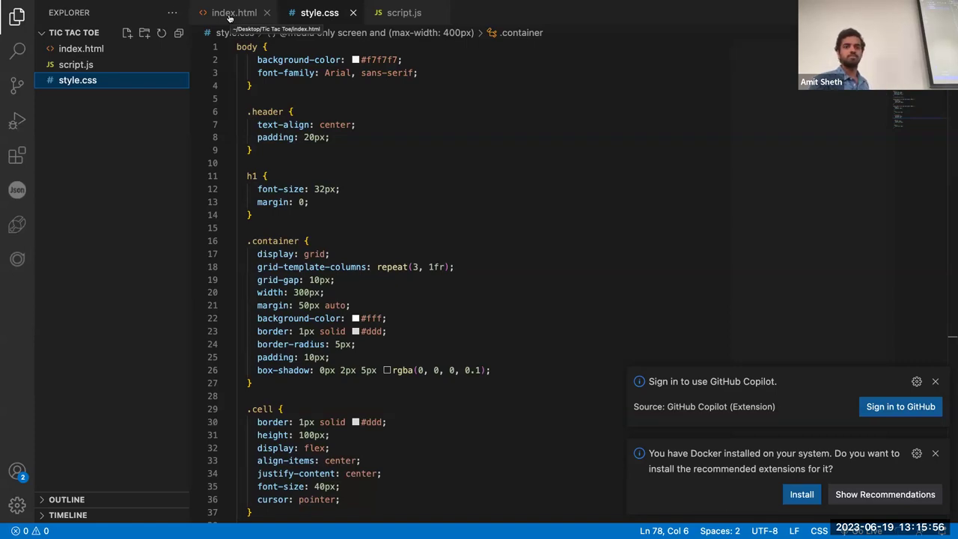
left_click(229, 15)
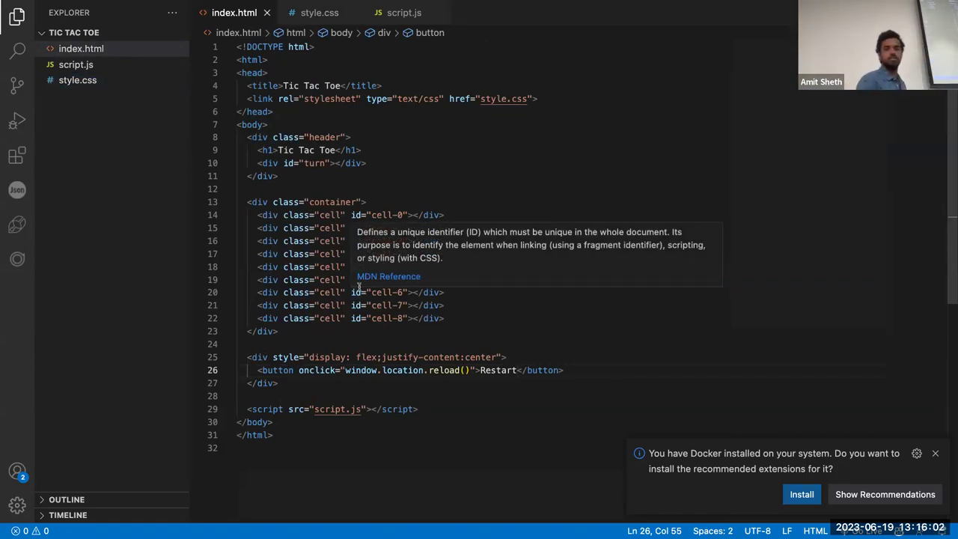
left_click(481, 474)
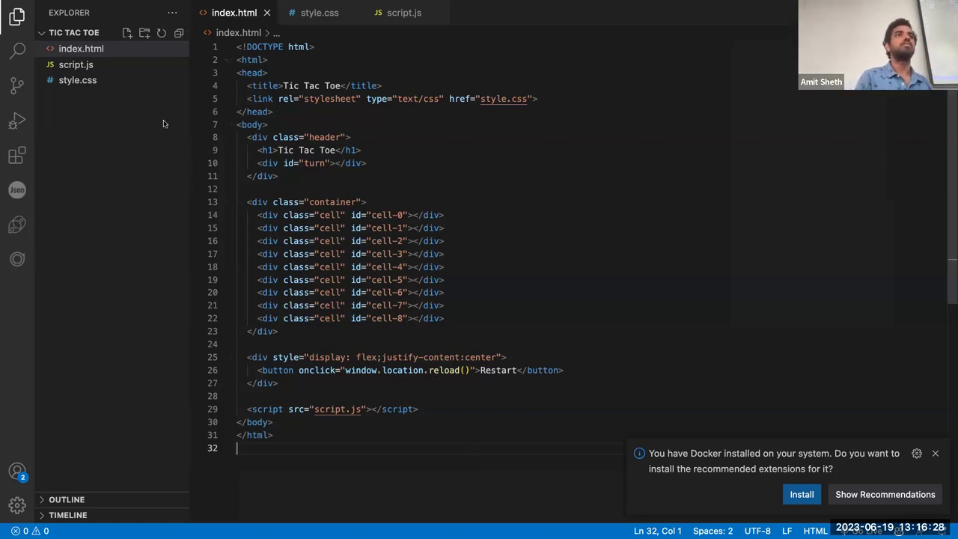
Flip through index.html, script.js and style.css, stopping at style.css's .container rule.
left_click(112, 82)
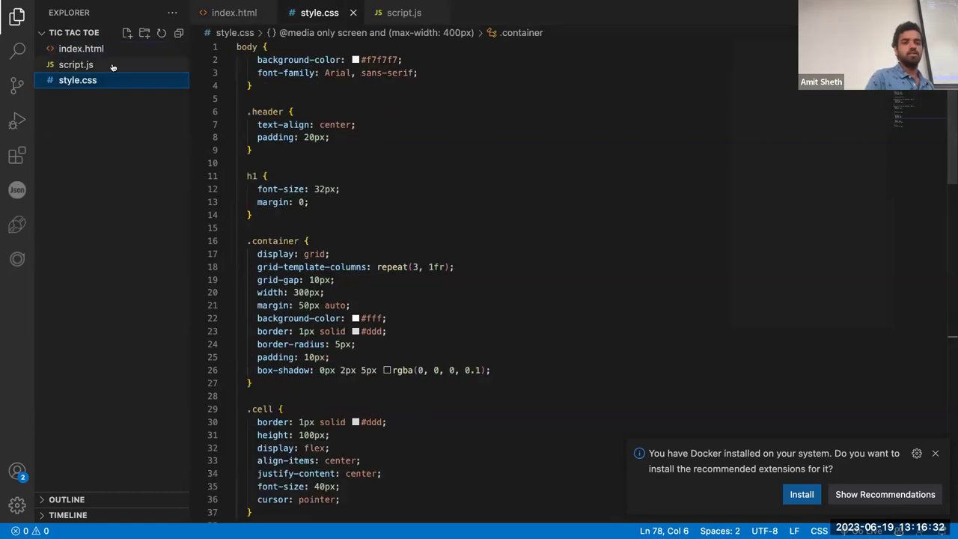
left_click(111, 65)
left_click(105, 50)
left_click(105, 66)
left_click(105, 80)
left_click(353, 237)
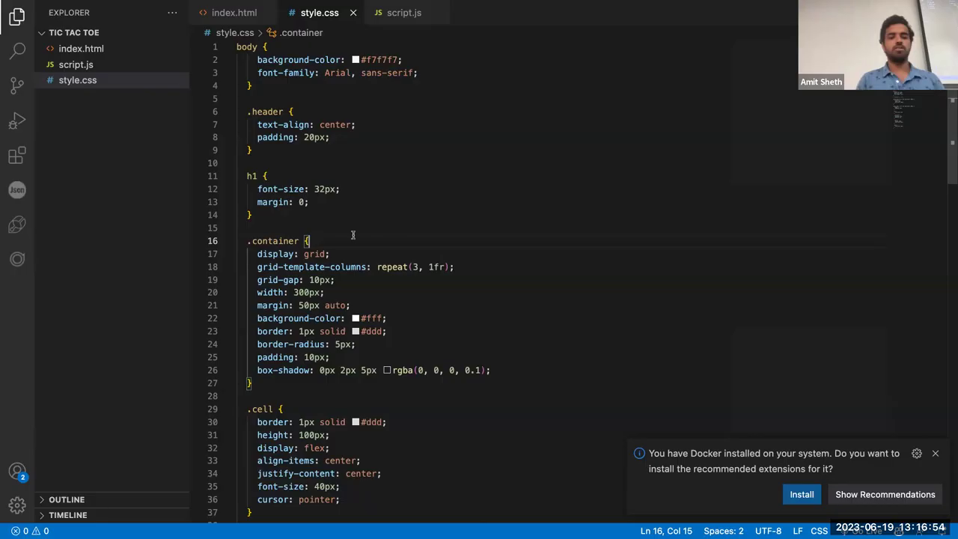
After a brief desktop detour, check the h1 font-size: 32px line, then open index.html.
key("ctrl+Left")
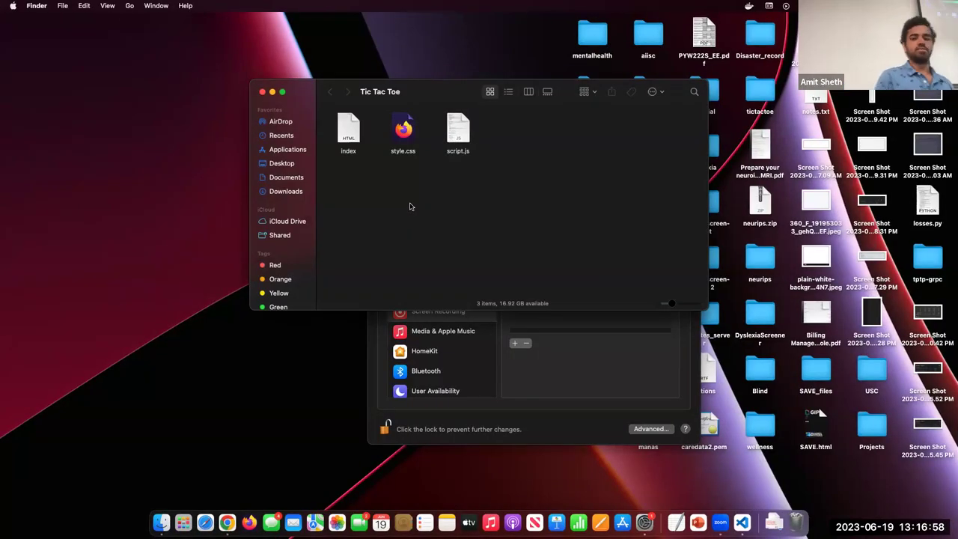
key("ctrl+Right")
left_click(478, 191)
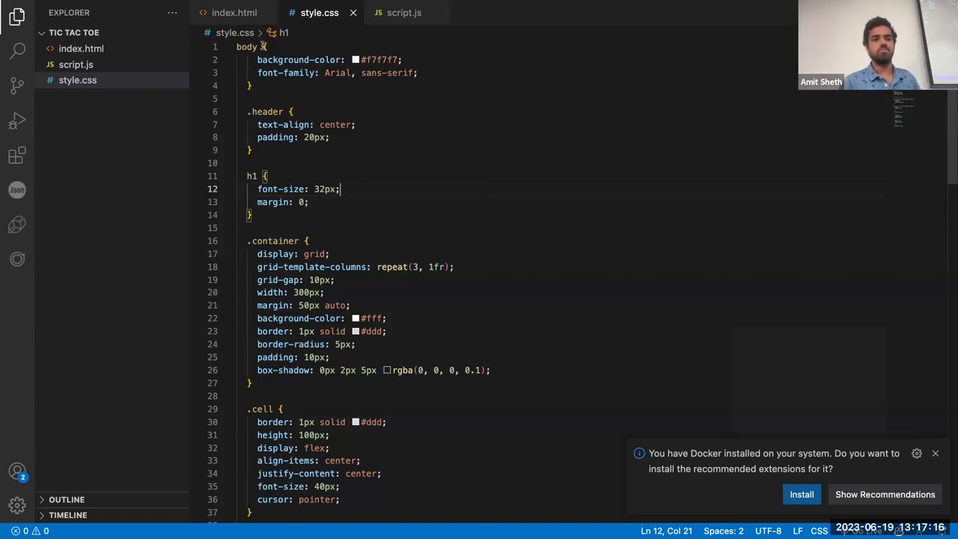
left_click(233, 12)
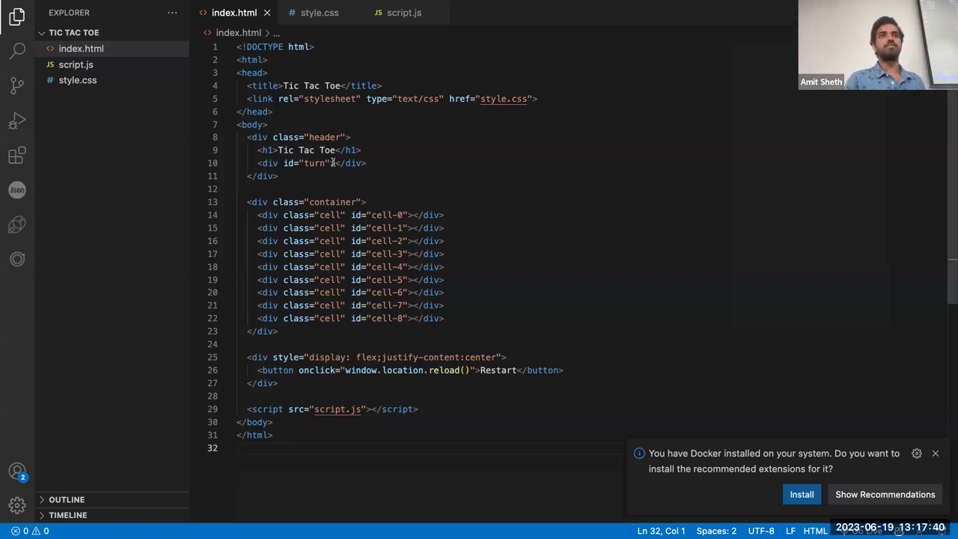
Flip between the VS Code space and the desktop showing the Tic Tac Toe folder.
key("ctrl+Left")
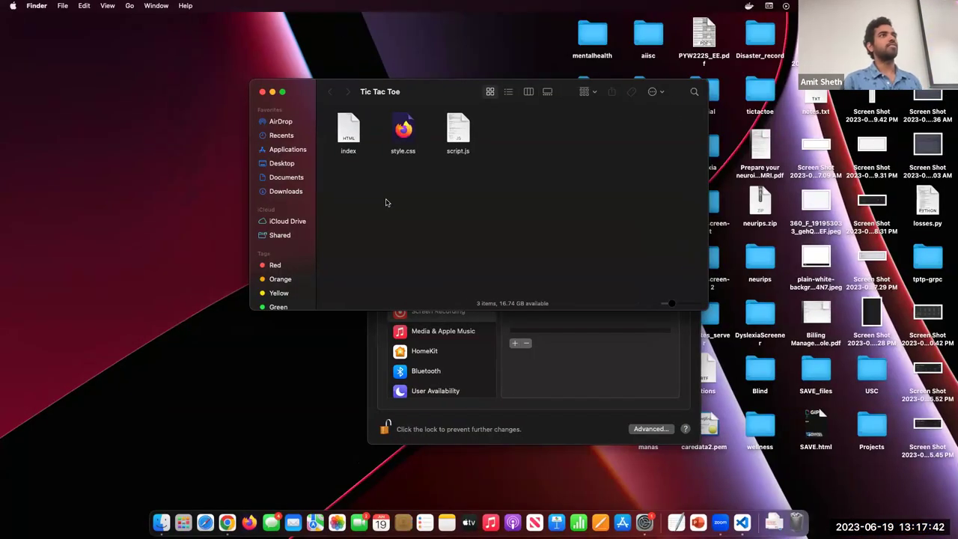
key("ctrl+Right")
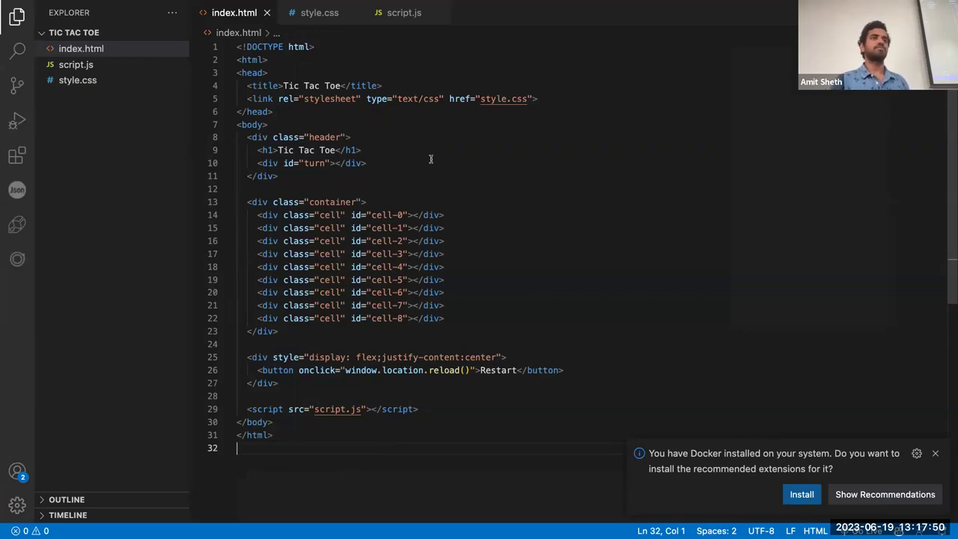
key("ctrl+Left")
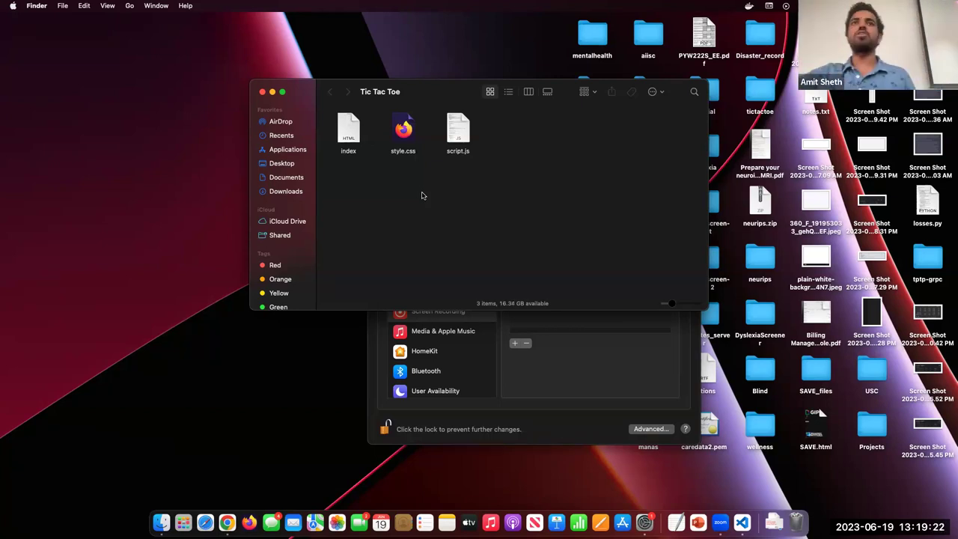
key("ctrl+Right")
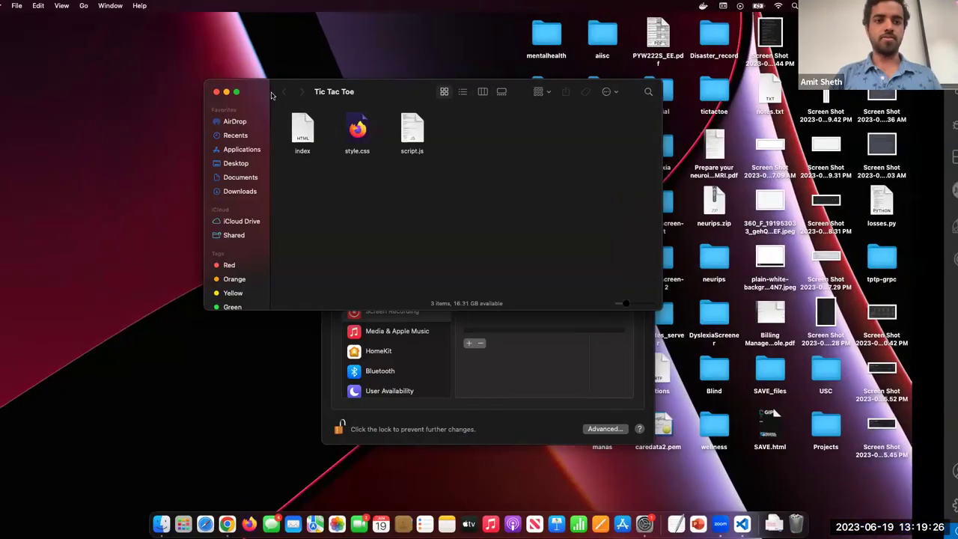
Close the Tic Tac Toe Finder window and create a new folder on the desktop.
key("super+w")
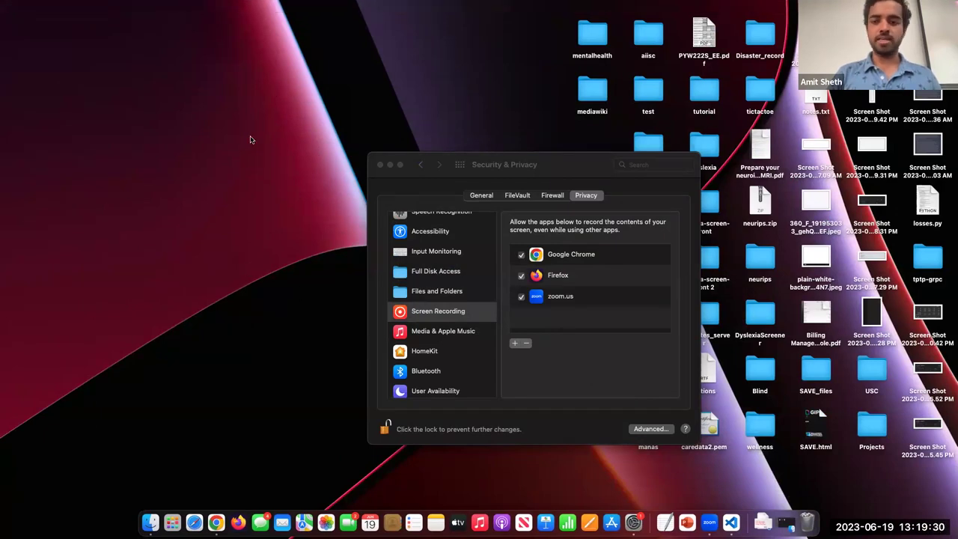
right_click(230, 103)
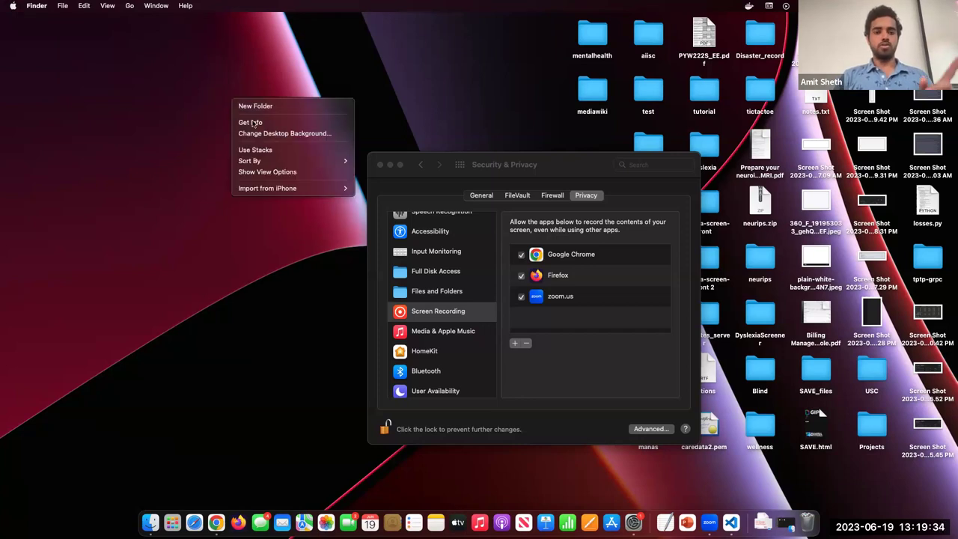
left_click(239, 103)
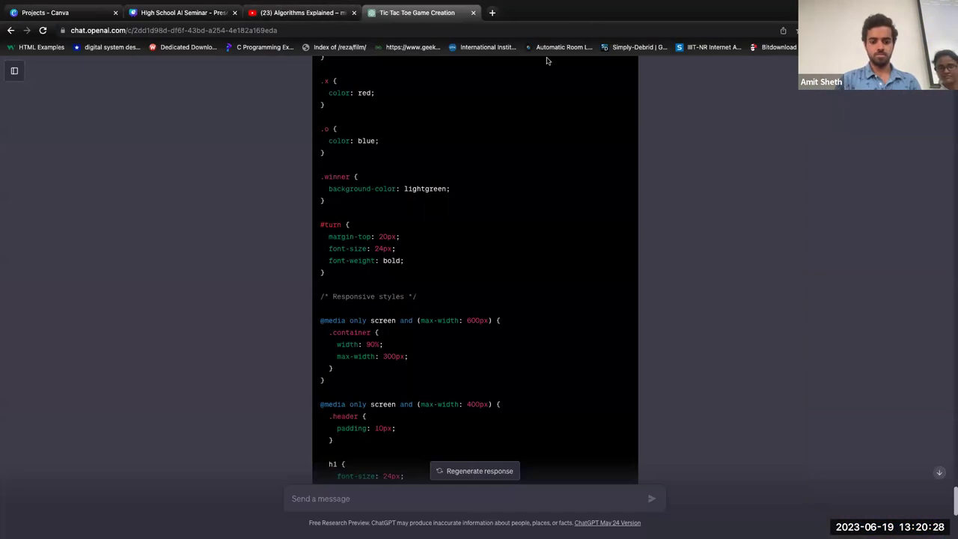
In a new tab, open the AIISC -- Data Transfer Google Doc from the address suggestions.
key("ctrl+t")
type("cha")
key("BackSpace")
key("BackSpace")
key("BackSpace")
key("BackSpace")
type("do")
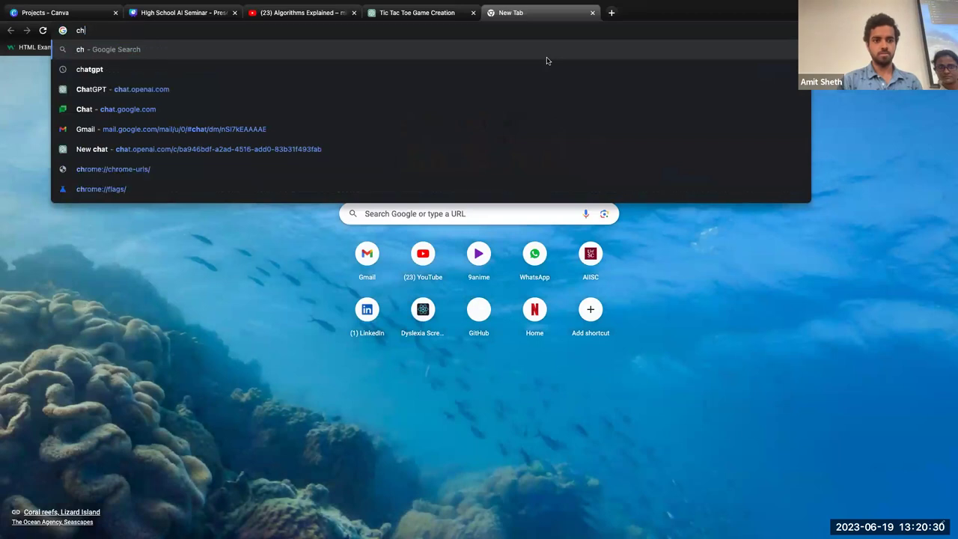
key("Return")
type("c")
key("Down")
key("Down")
key("Down")
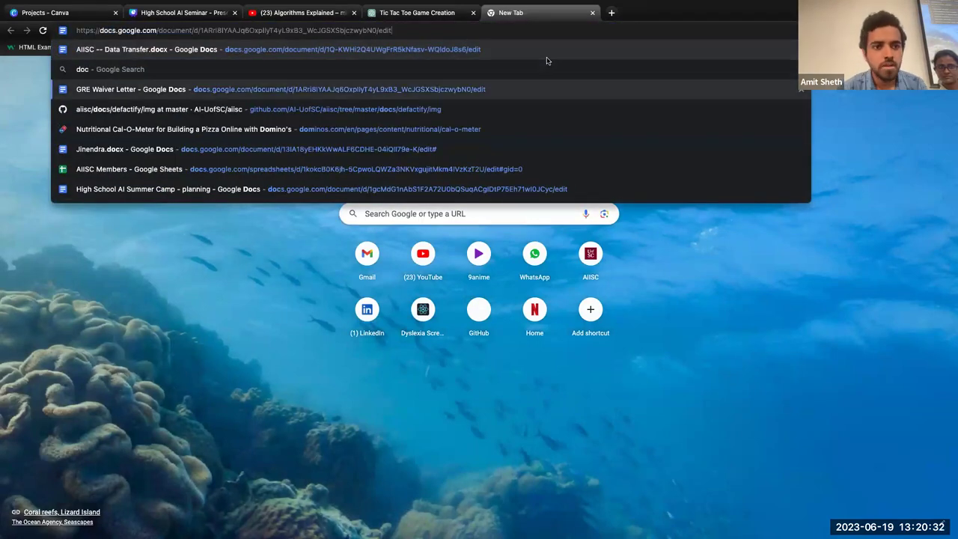
key("Up")
key("Up")
left_click(546, 57)
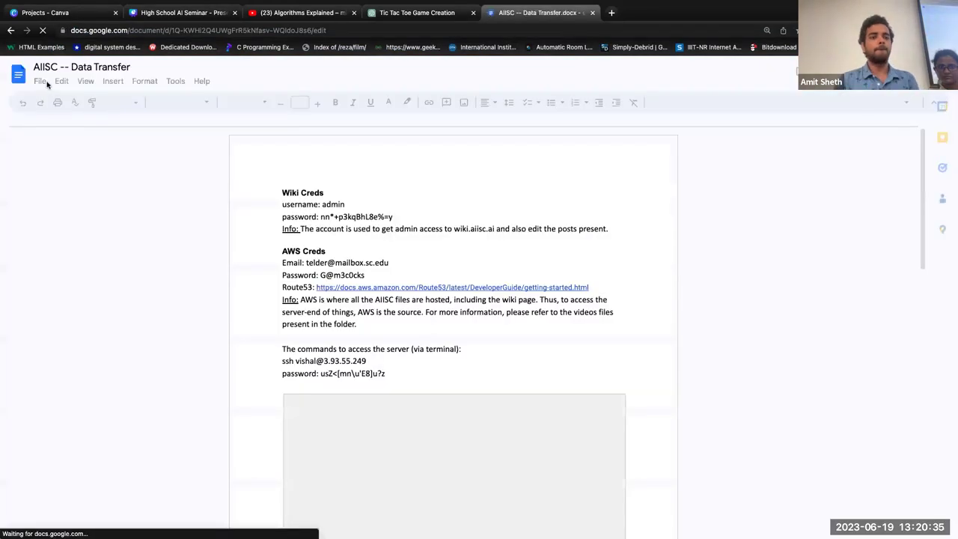
Use File > Open to open the 'App using ChatGPT' document from Recent.
left_click(43, 81)
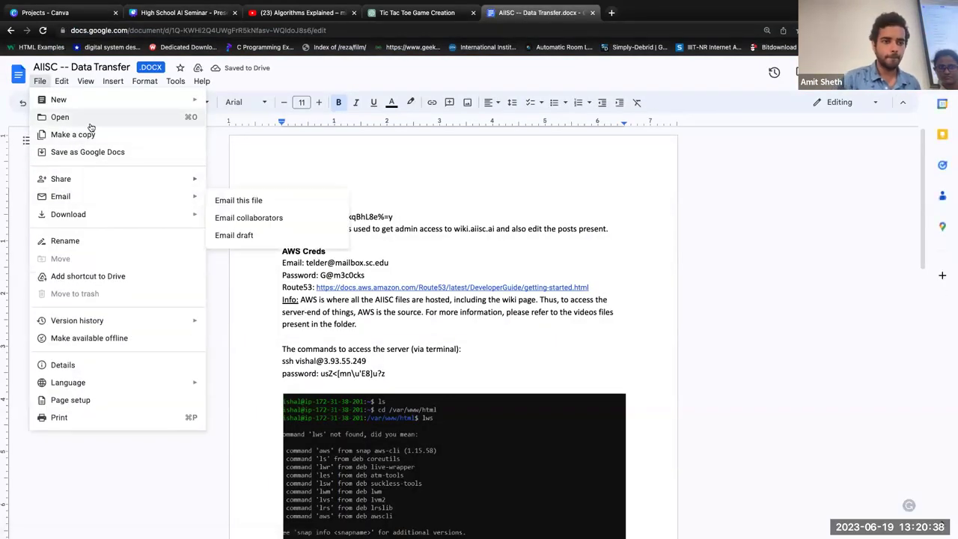
left_click(85, 115)
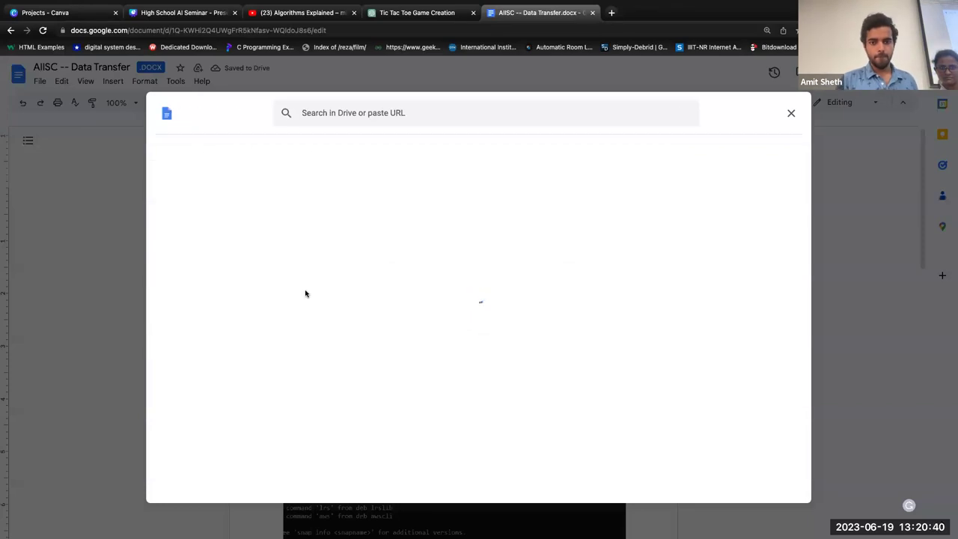
scroll(306, 292, "down", 1)
scroll(305, 293, "down", 3)
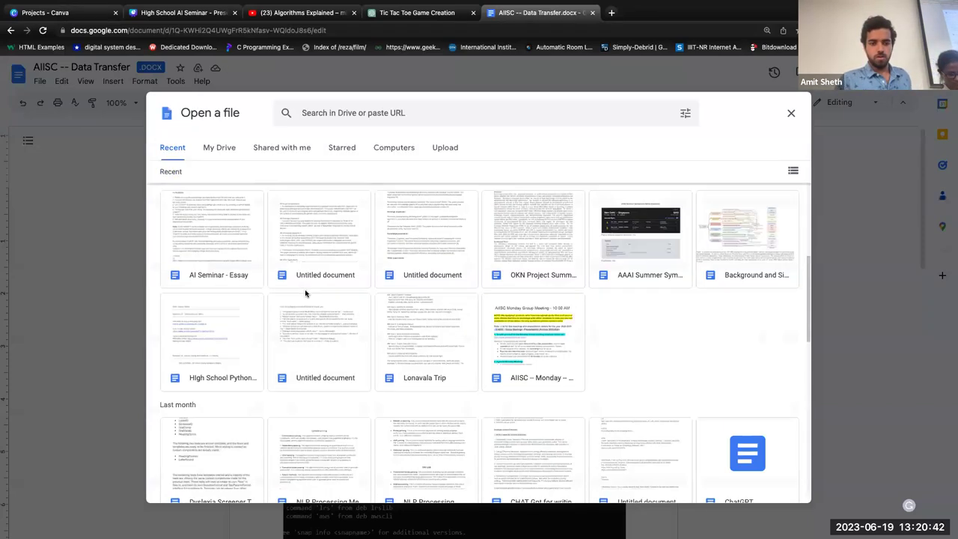
scroll(306, 292, "up", 5)
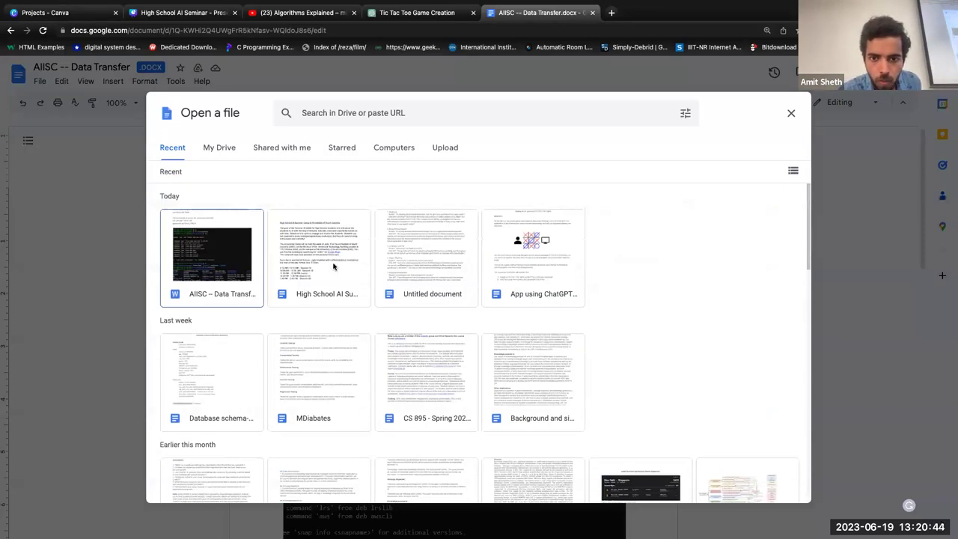
double_click(517, 253)
Scroll down the document's prompt list, then switch to the desktop space.
scroll(546, 310, "down", 4)
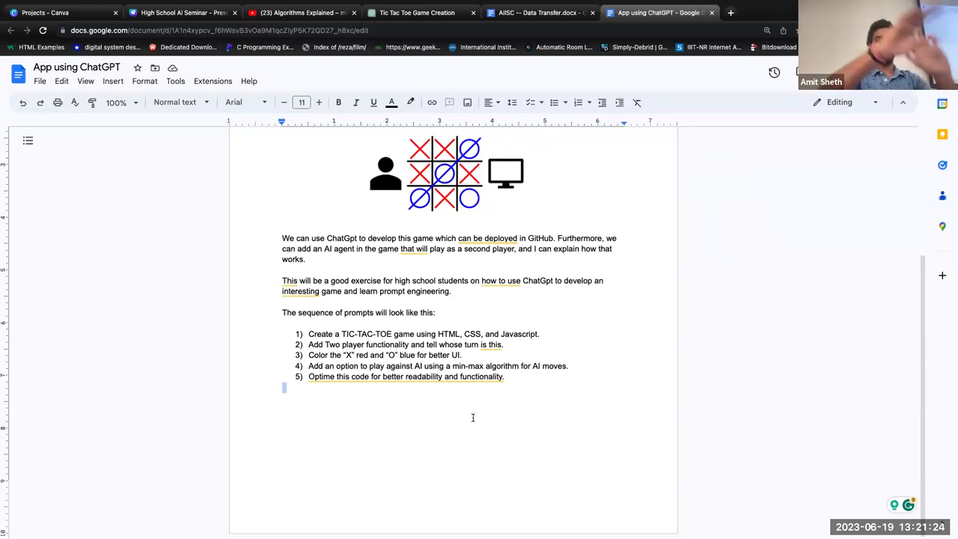
key("ctrl+Left")
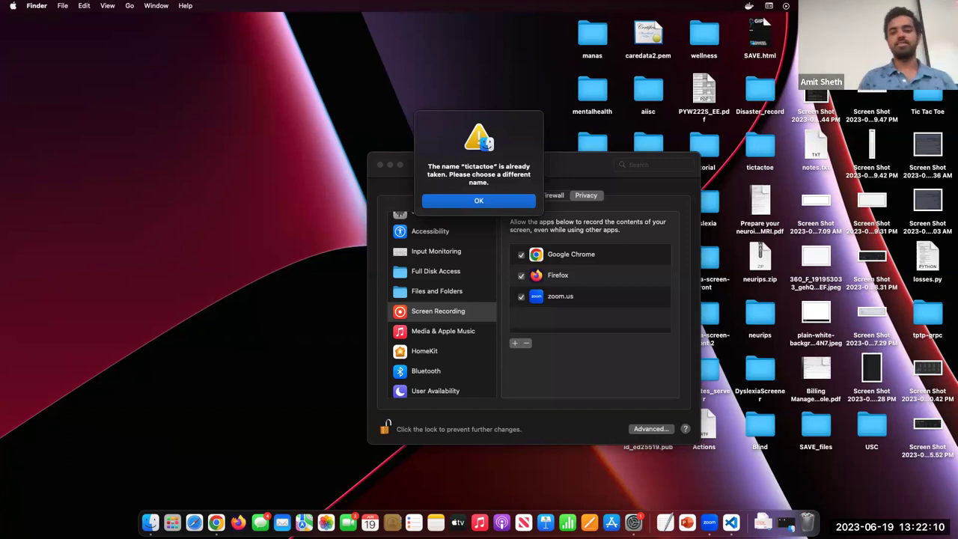
Dismiss the name-taken alert, move Security & Privacy aside, and open the Tic Tac Toe index in Chrome.
left_click(479, 200)
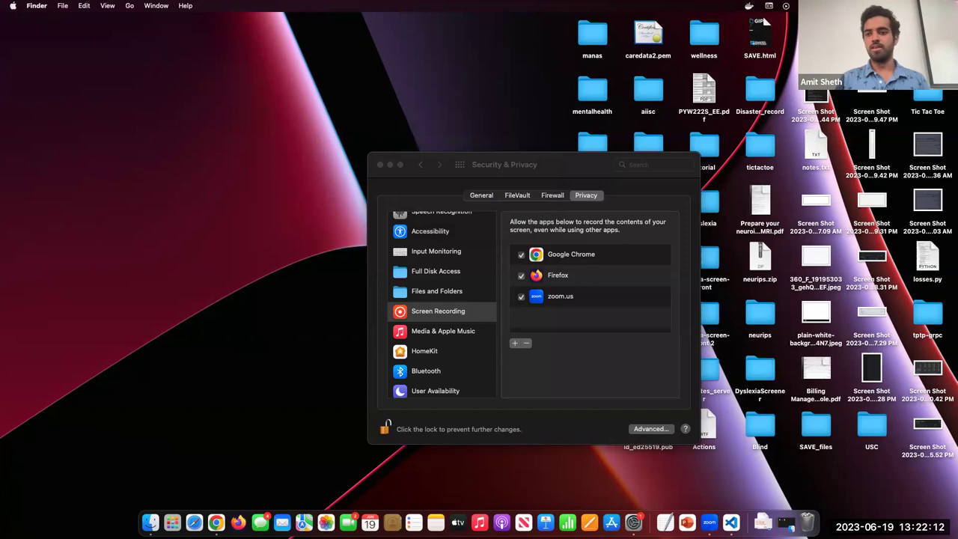
left_click_drag(542, 172, 273, 125)
left_click_drag(232, 101, 232, 101)
left_click(477, 180)
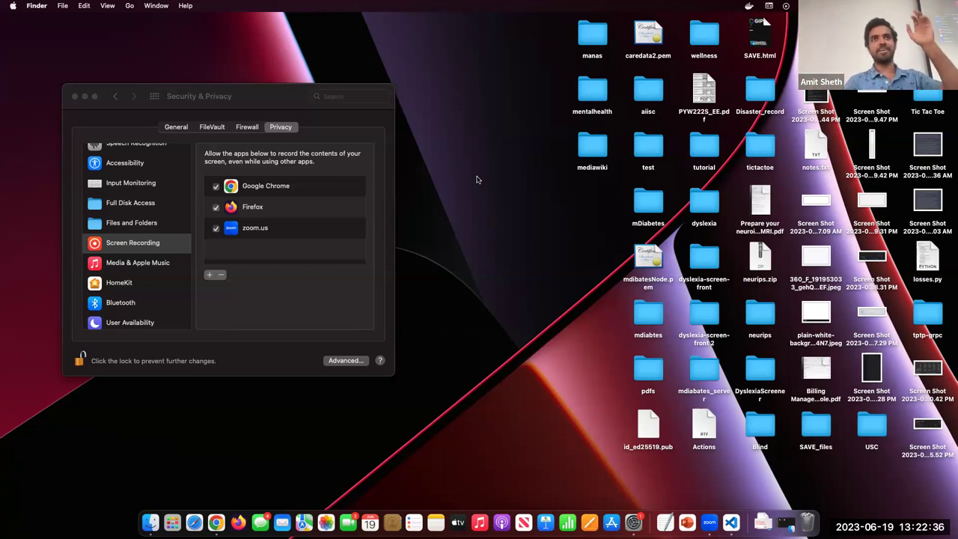
double_click(927, 96)
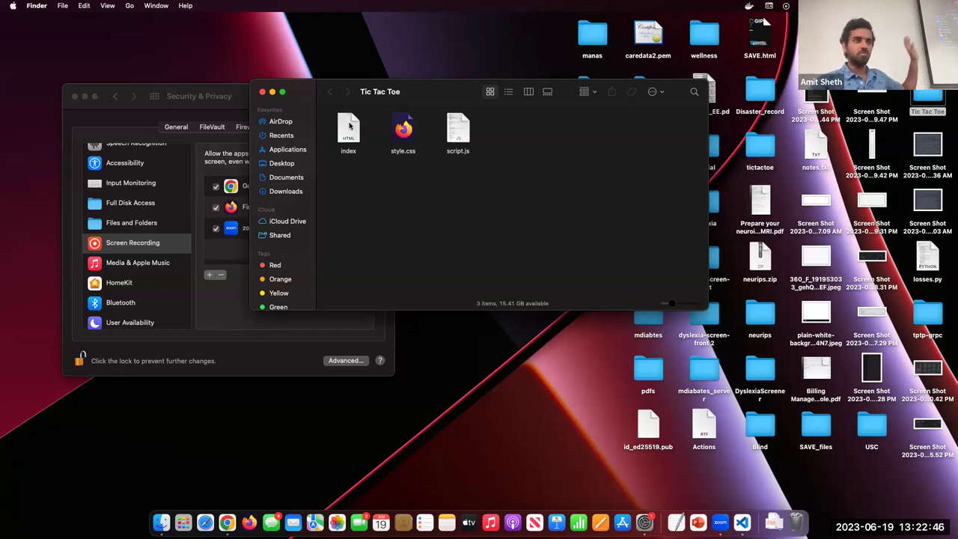
double_click(349, 125)
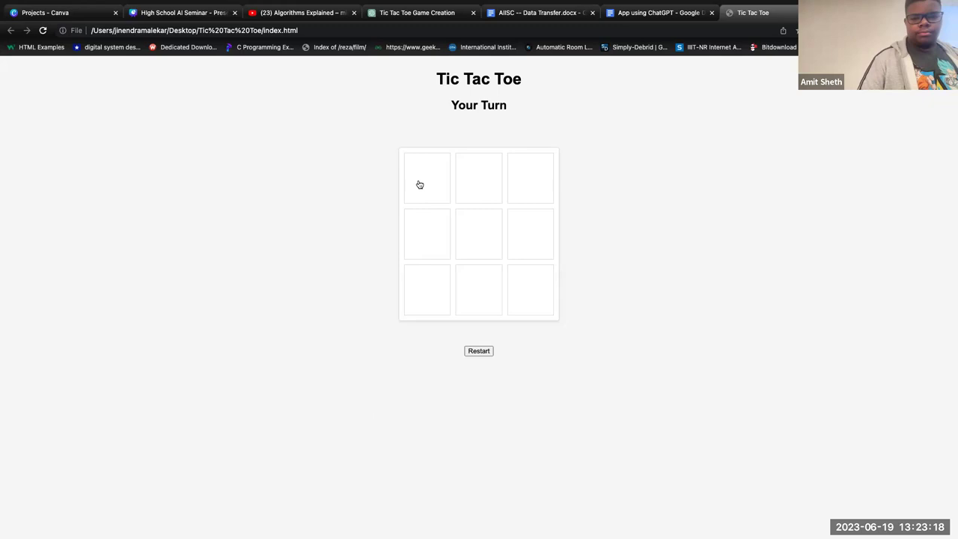
Play a test game with X in top-right, bottom-middle, middle-right and bottom-left, then restart.
key("ctrl+Left")
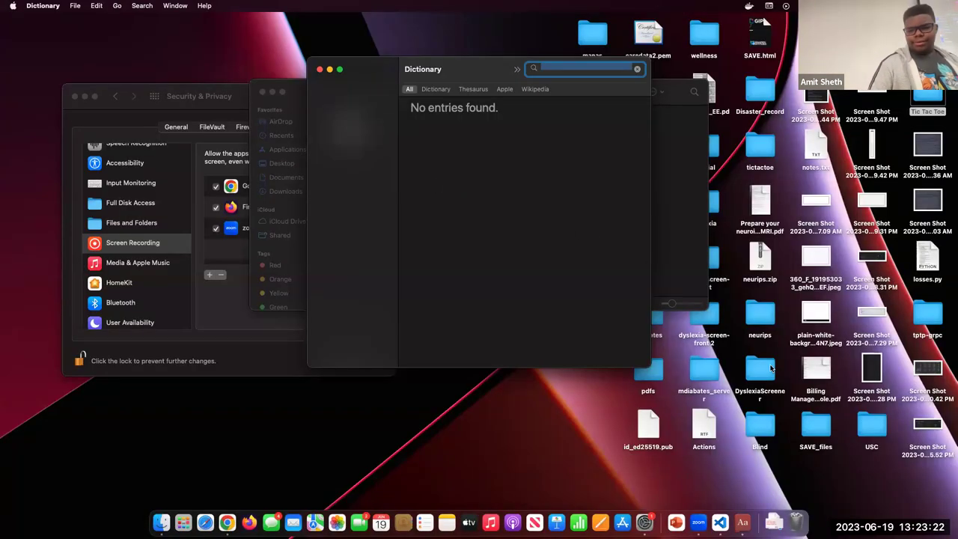
key("ctrl+Right")
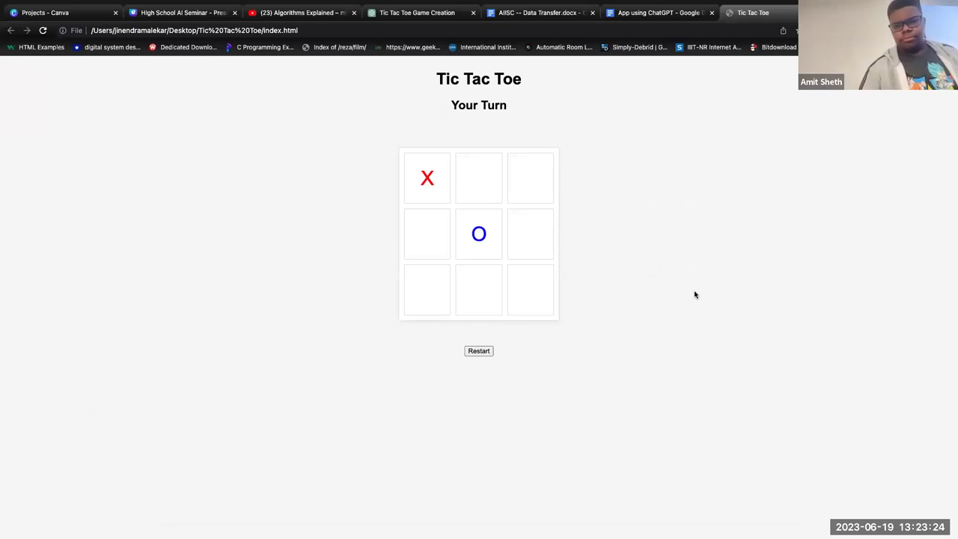
left_click(544, 195)
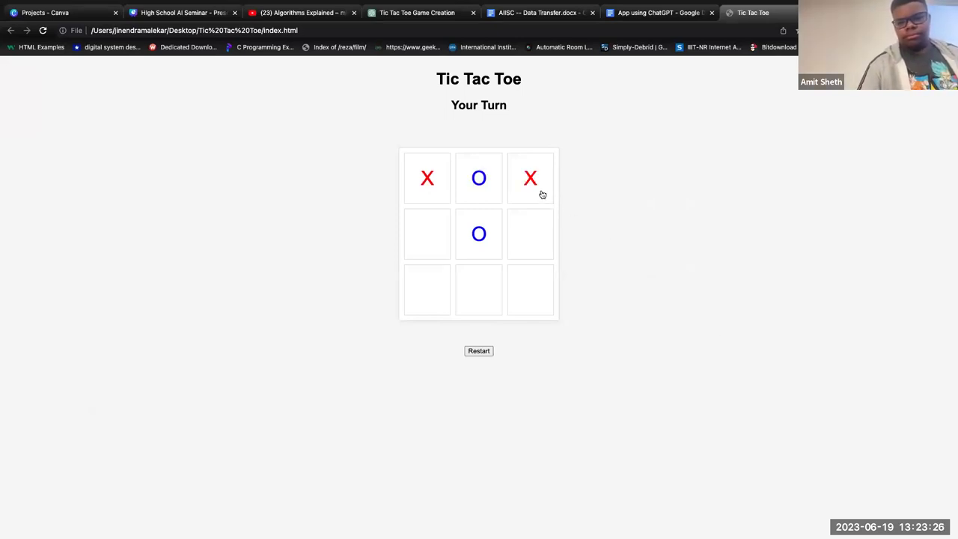
left_click(491, 285)
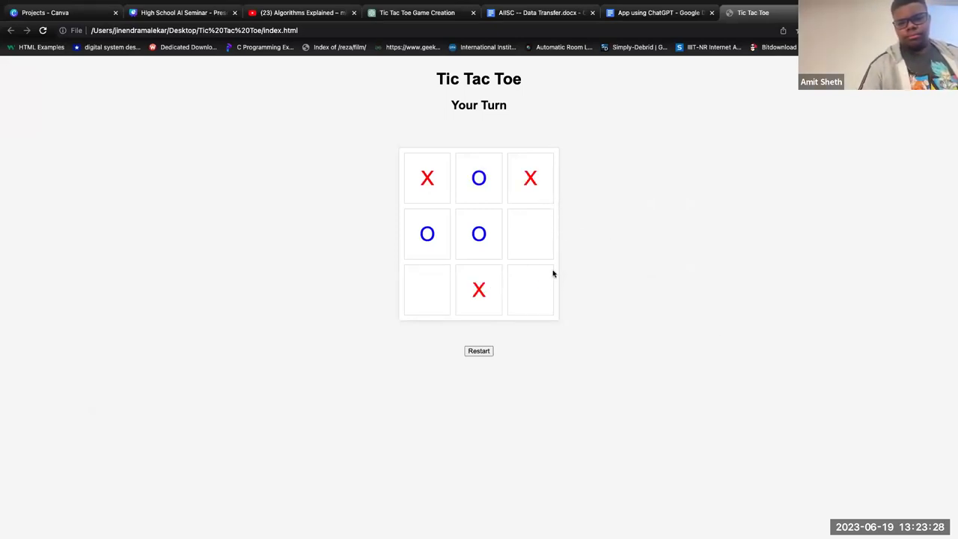
left_click(541, 253)
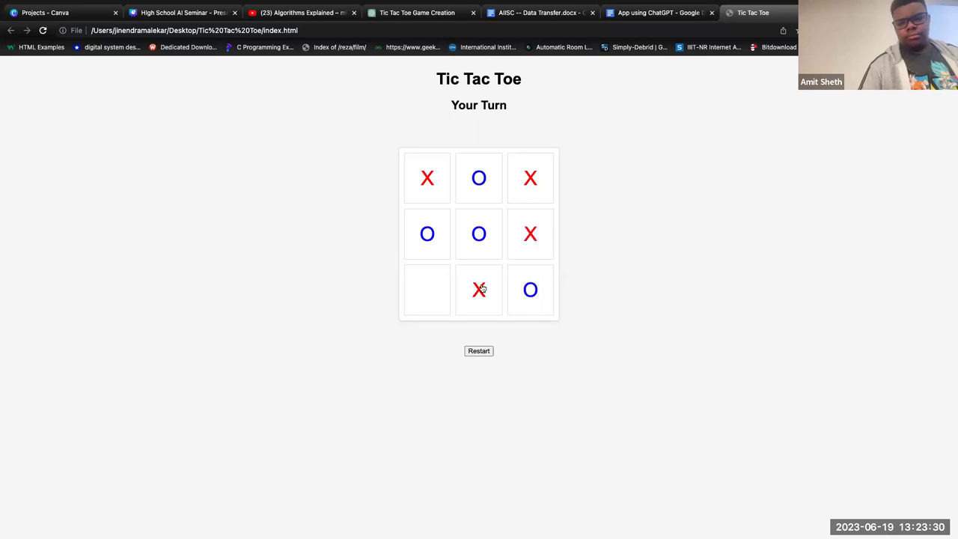
left_click(412, 296)
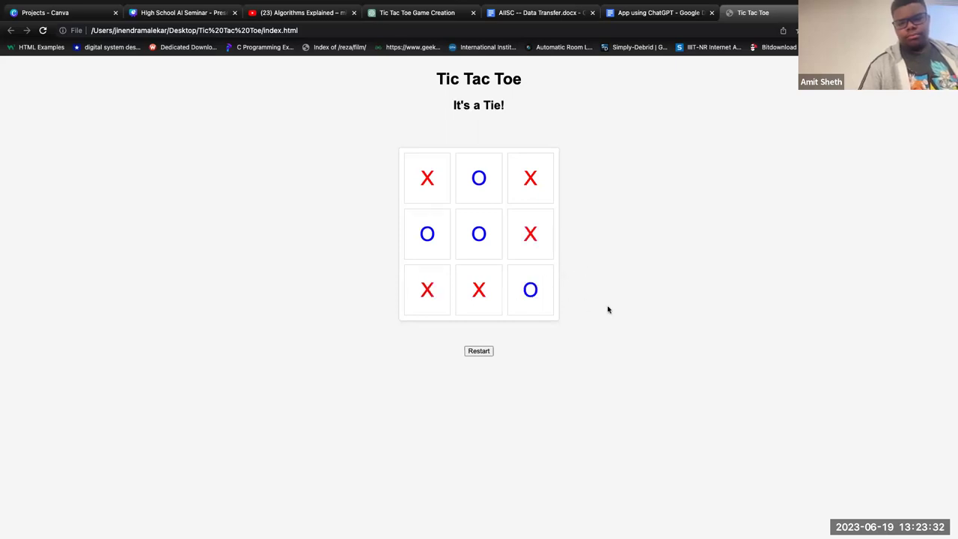
left_click(481, 351)
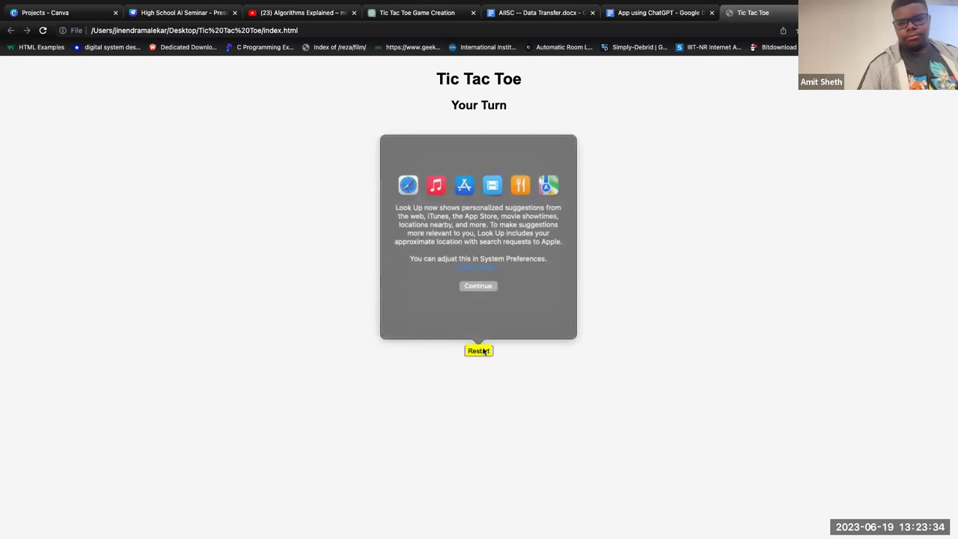
Play X in centre, top-right, middle-left, bottom-middle and bottom-right to a tie, then restart.
left_click(483, 353)
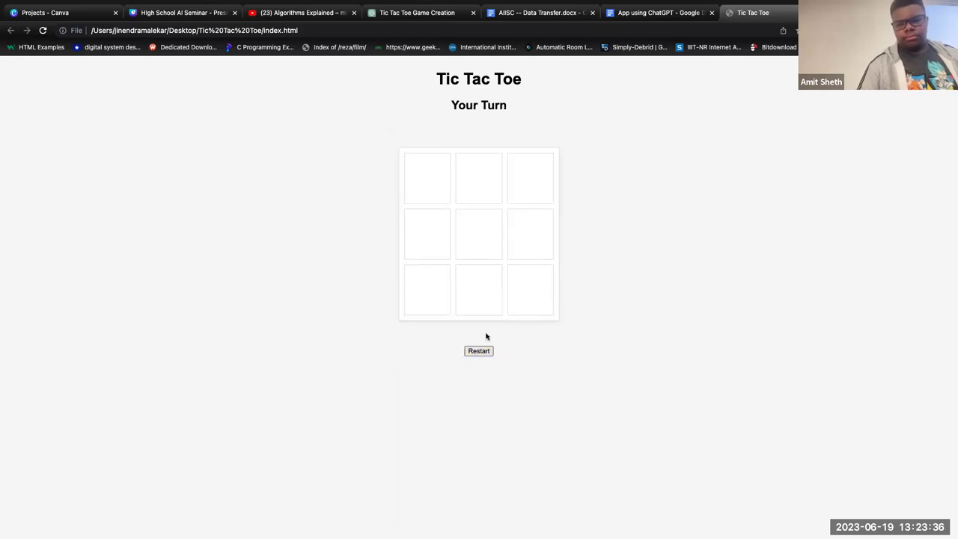
left_click(468, 243)
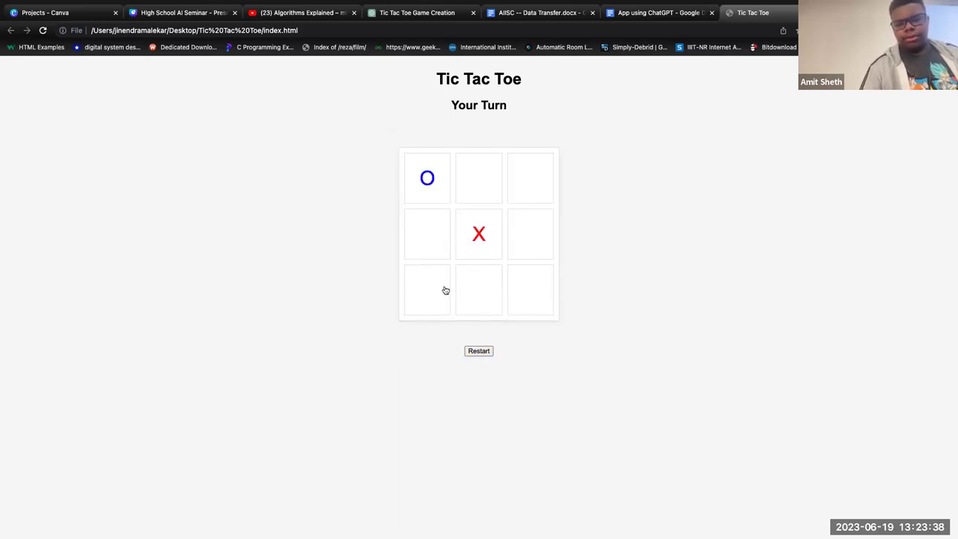
left_click(518, 187)
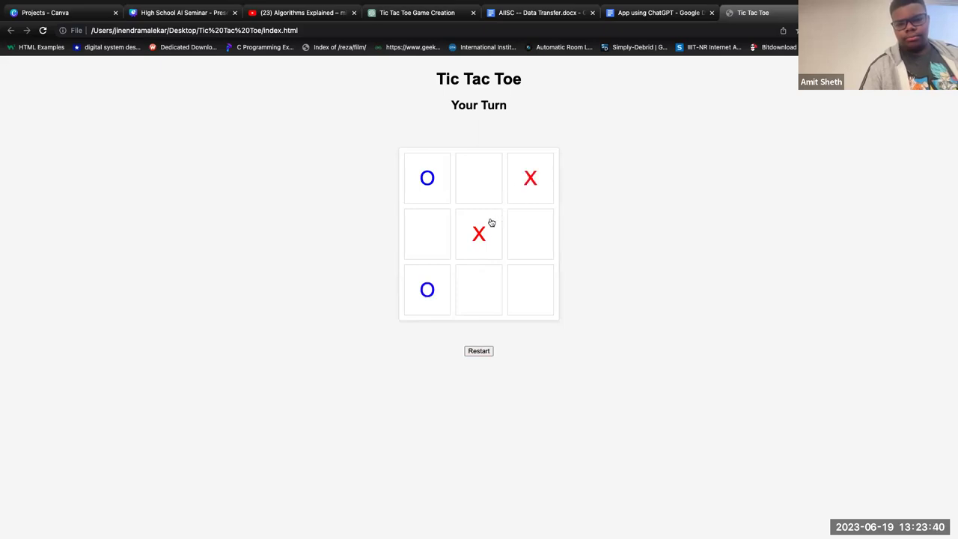
left_click(433, 237)
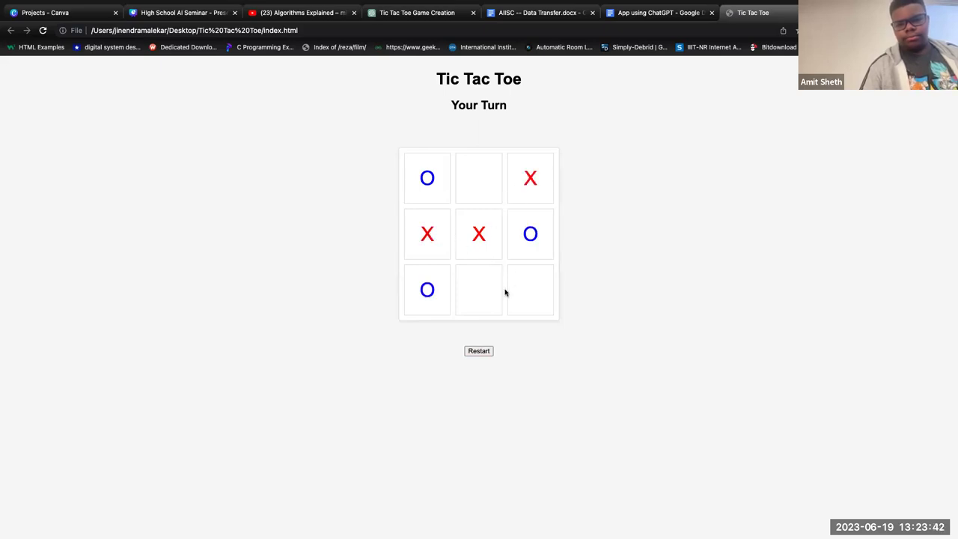
left_click(493, 294)
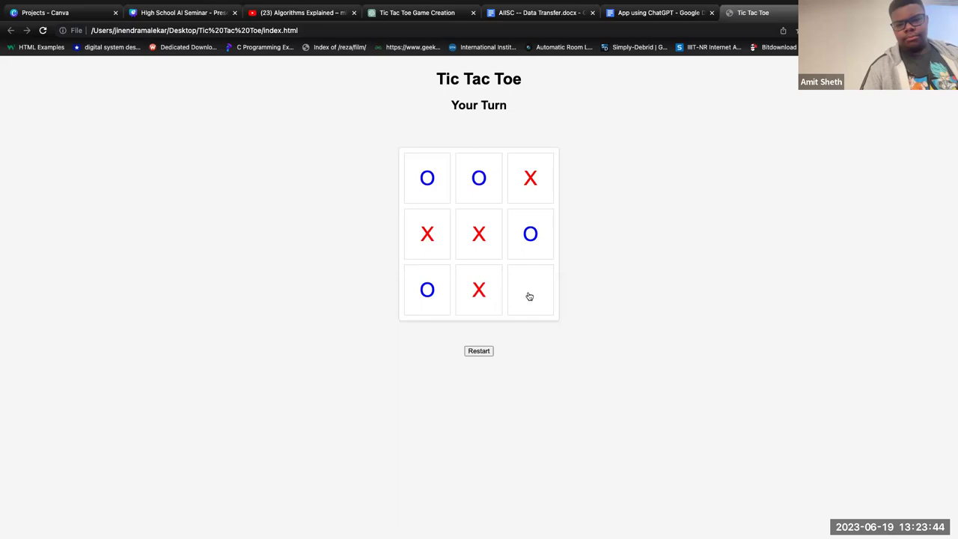
left_click(527, 294)
left_click(479, 351)
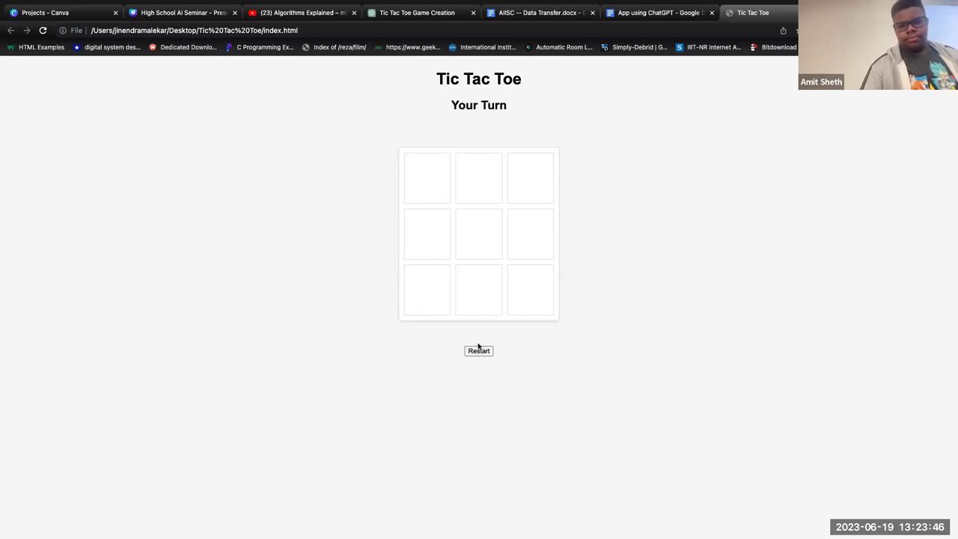
Play X in the top-left, bottom-left, middle-right and bottom-middle cells against the computer.
left_click(432, 184)
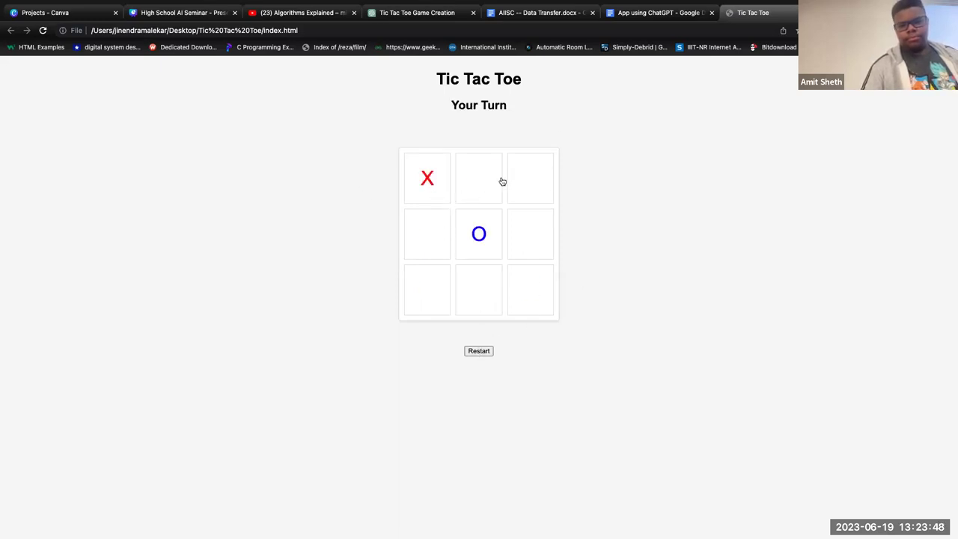
left_click(434, 293)
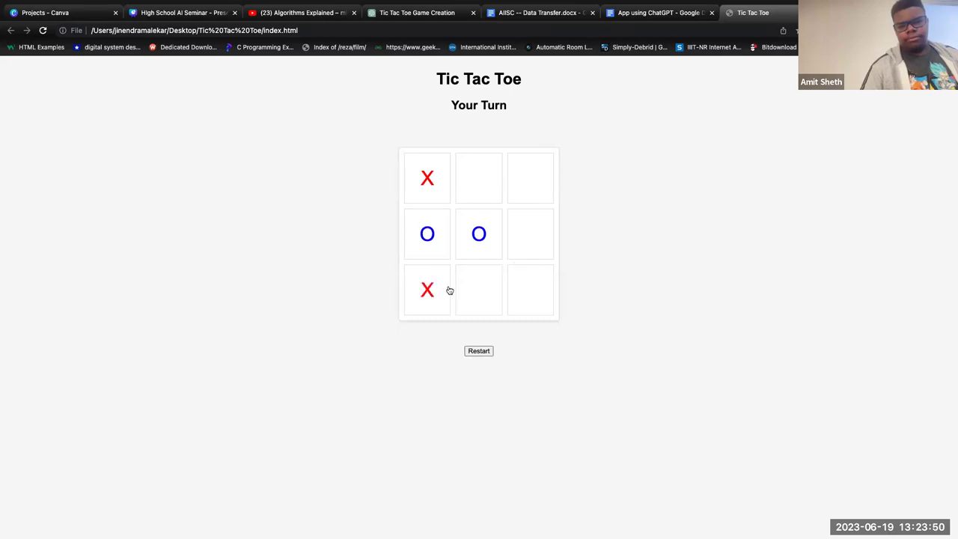
left_click(547, 254)
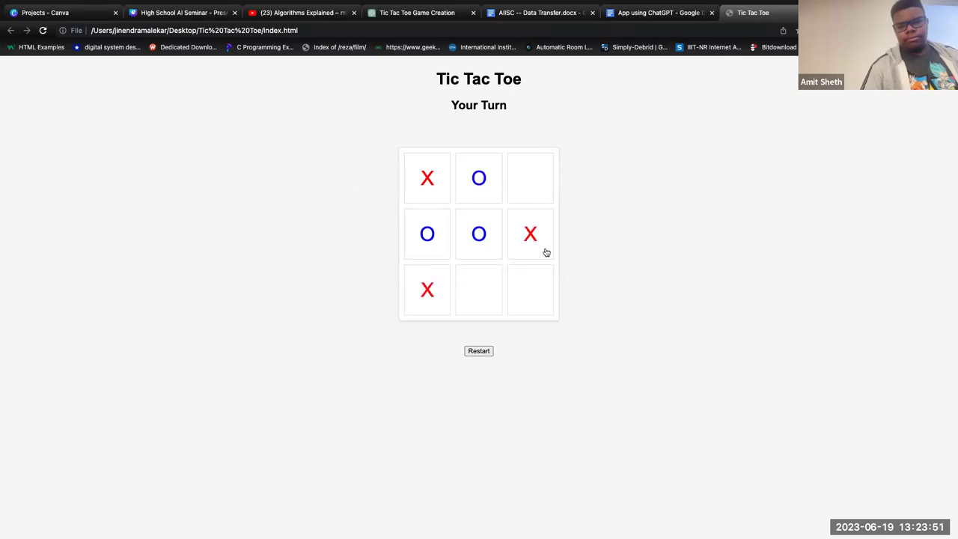
left_click(488, 288)
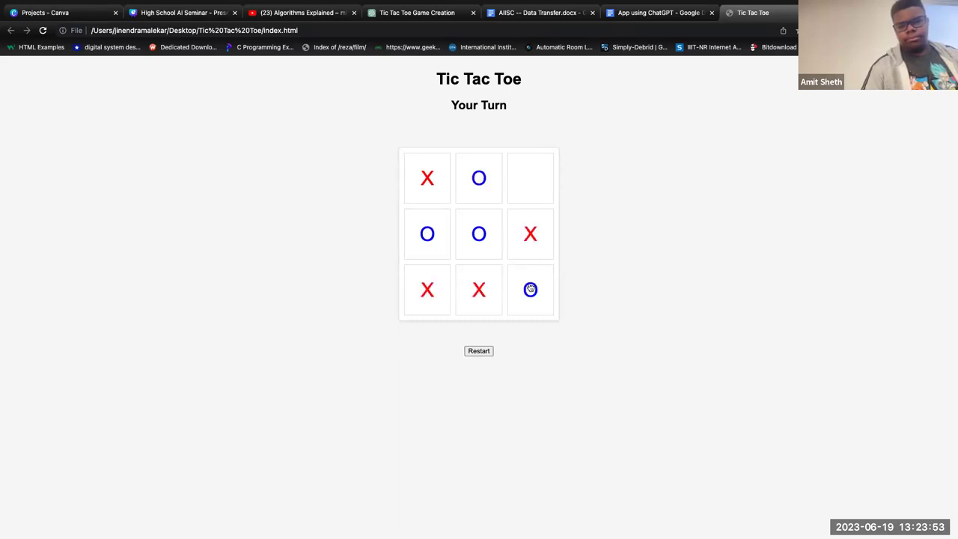
Take the top-right cell for a tie, restart, and open the next game top-left.
left_click(524, 190)
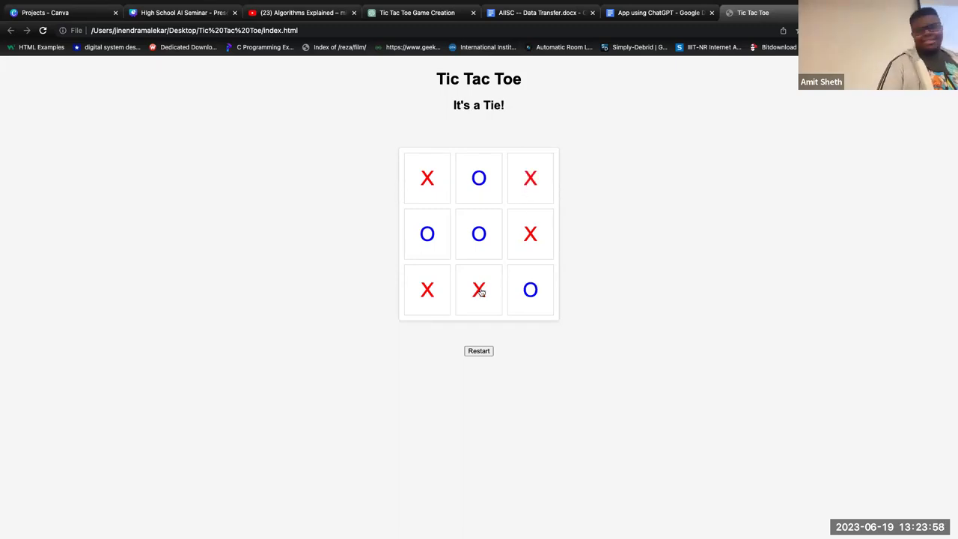
left_click(477, 350)
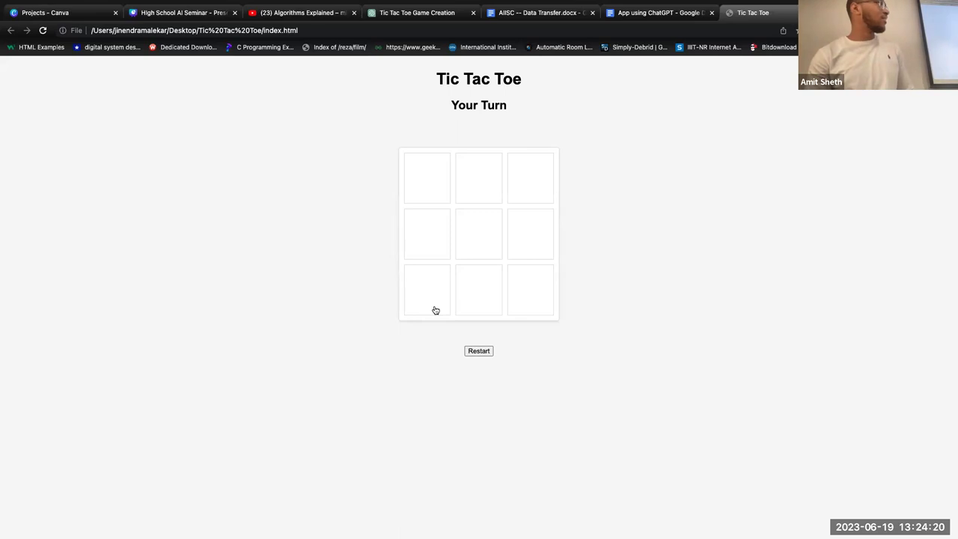
left_click(434, 201)
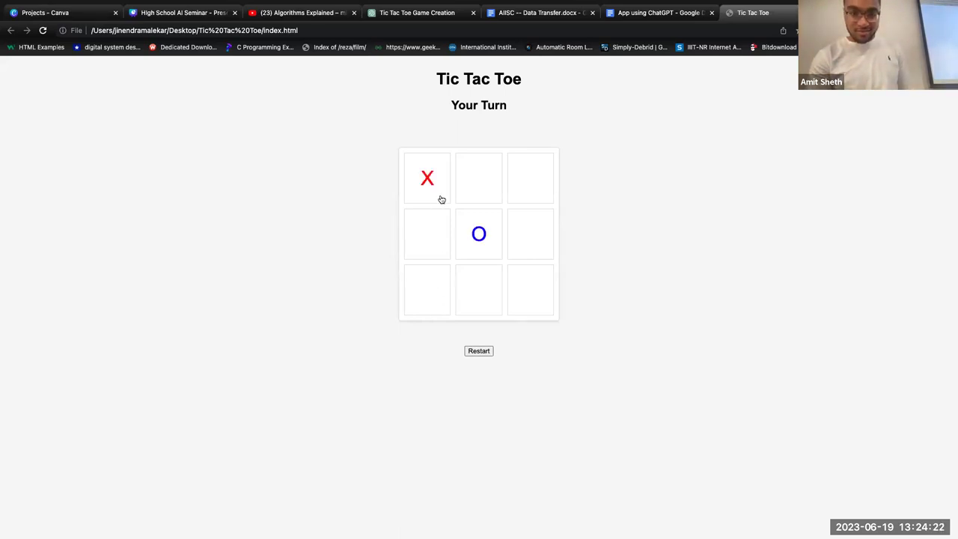
Play X bottom-left, middle-right, bottom-middle and top-right to a tie, then restart the board.
left_click(431, 288)
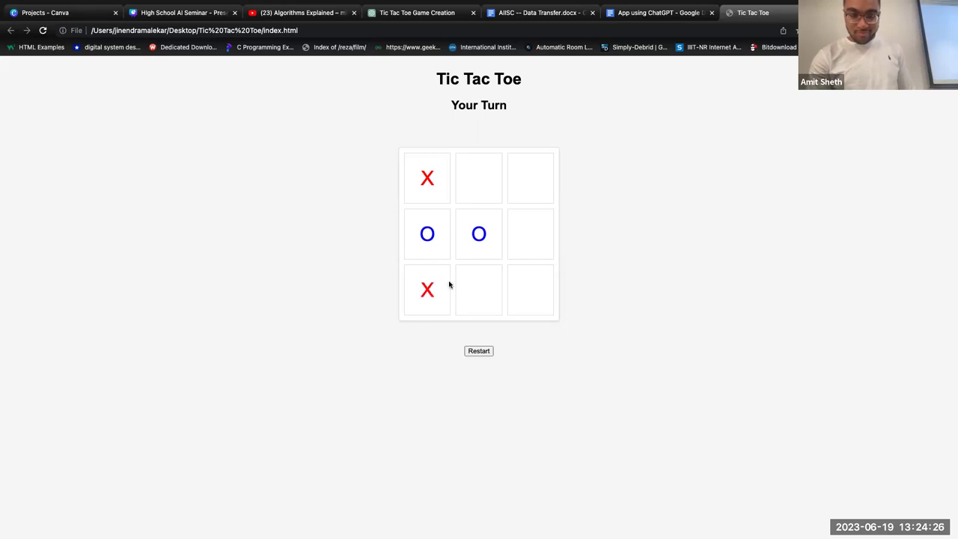
left_click(528, 240)
left_click(487, 283)
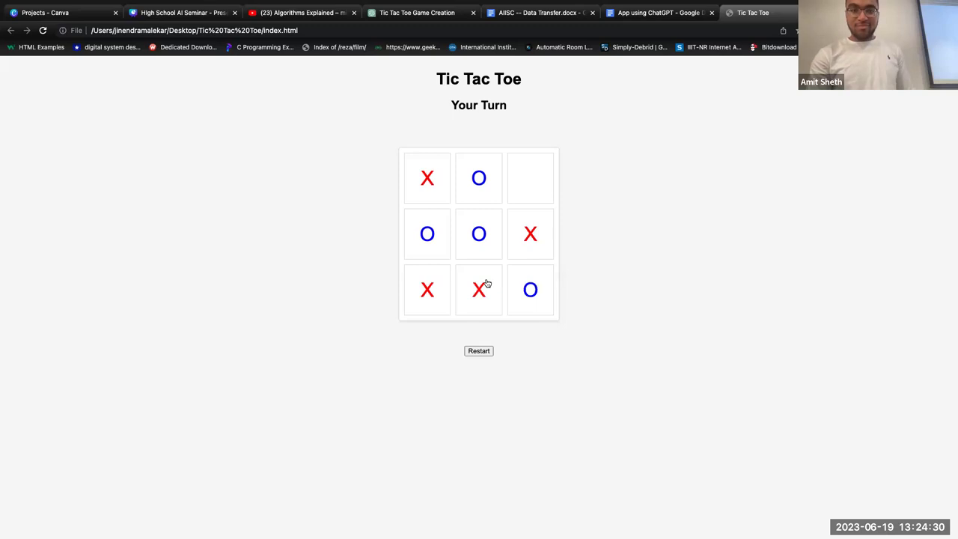
left_click(528, 190)
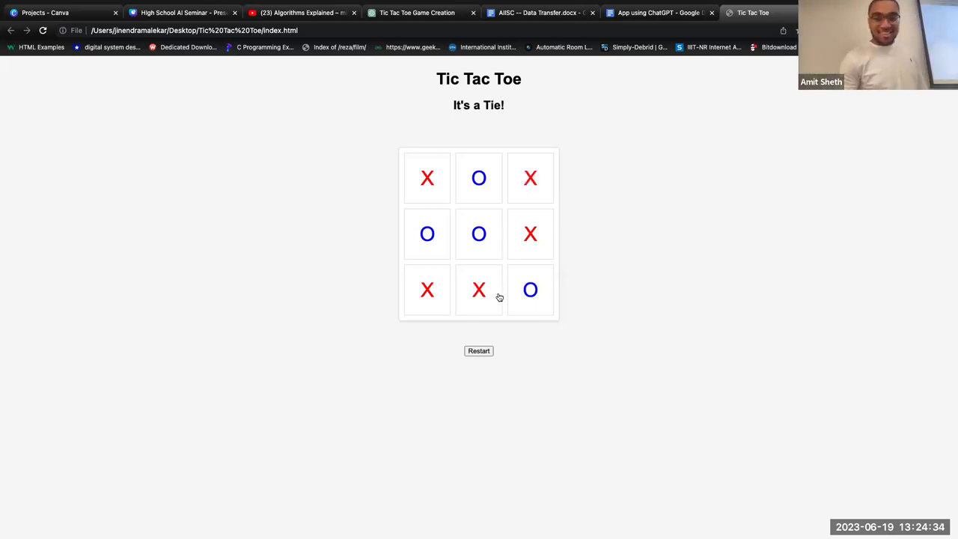
left_click(476, 349)
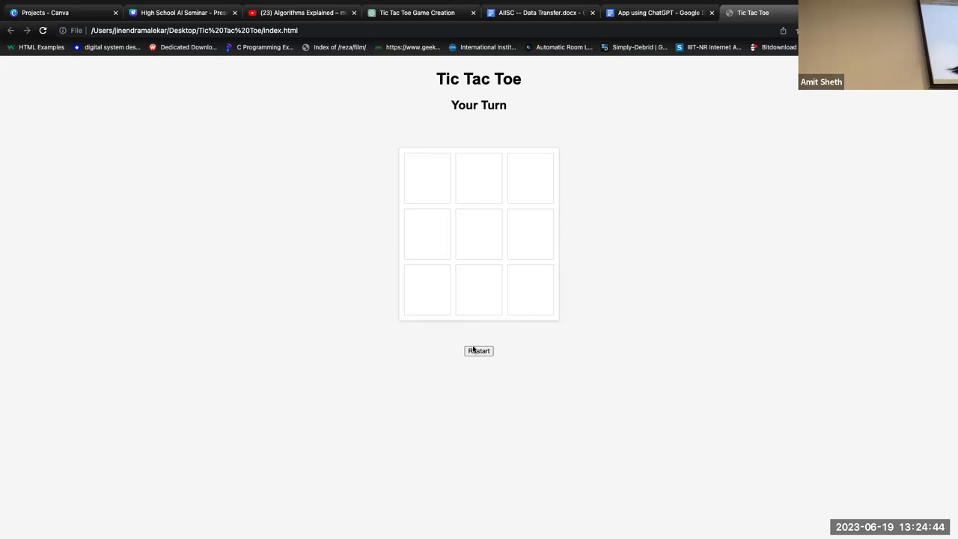
Play X centre, top-right, middle-left, top-middle and bottom-right to a tie, then restart.
left_click(470, 254)
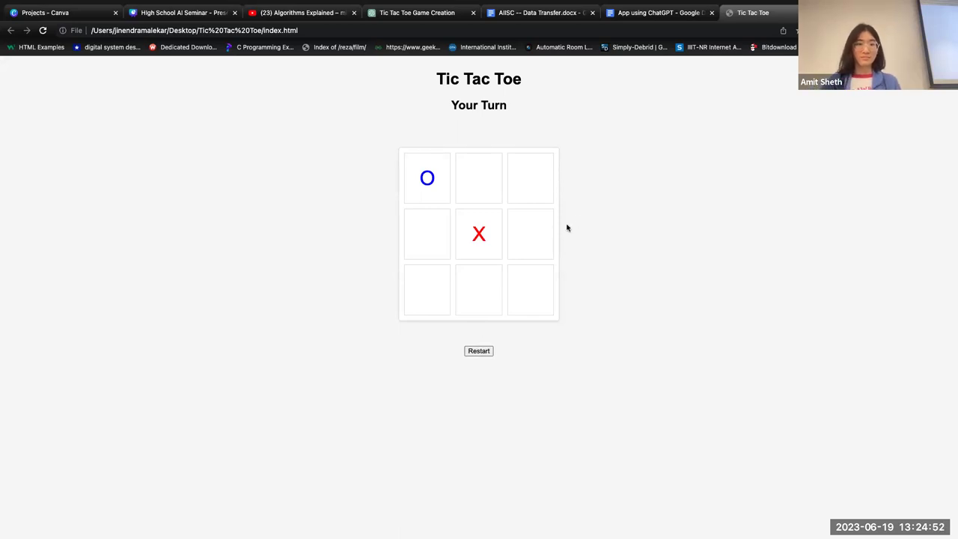
left_click(544, 200)
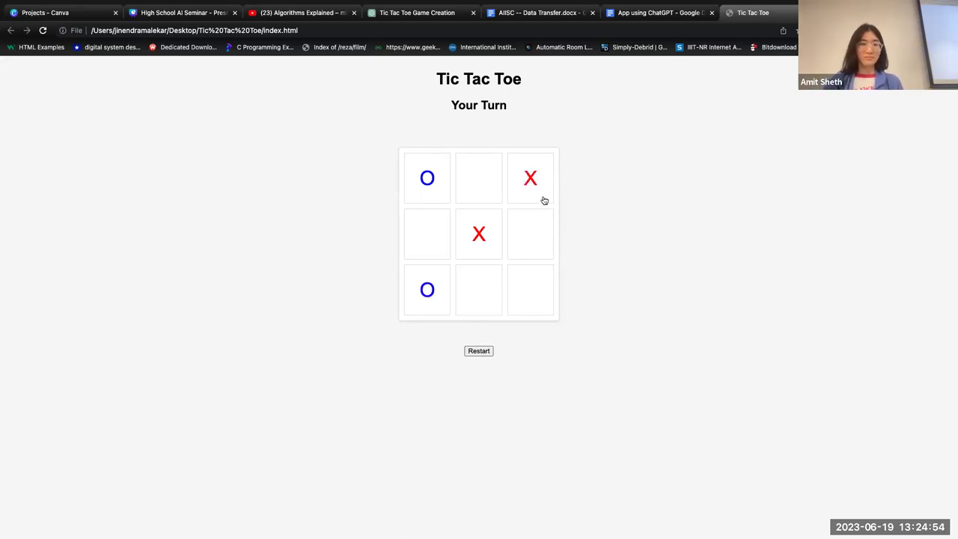
left_click(436, 240)
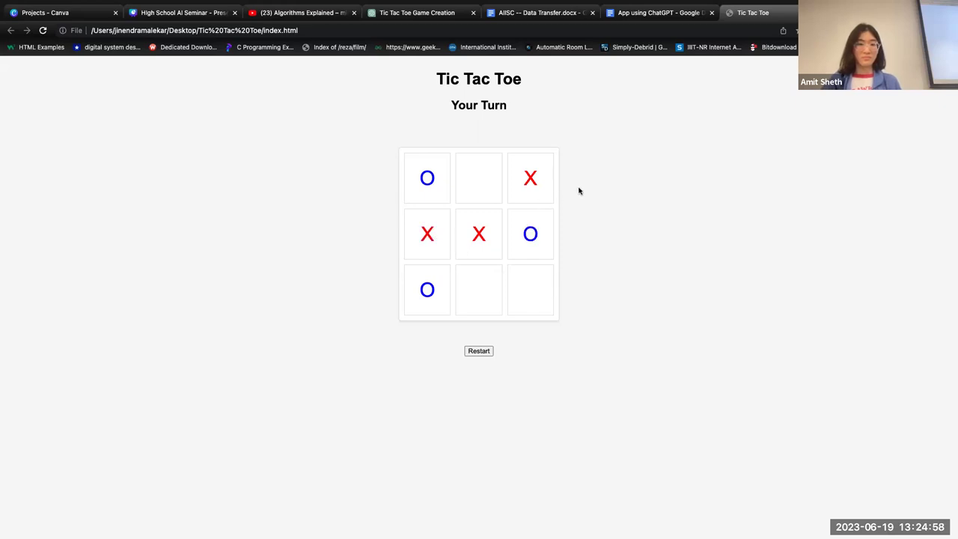
left_click(493, 193)
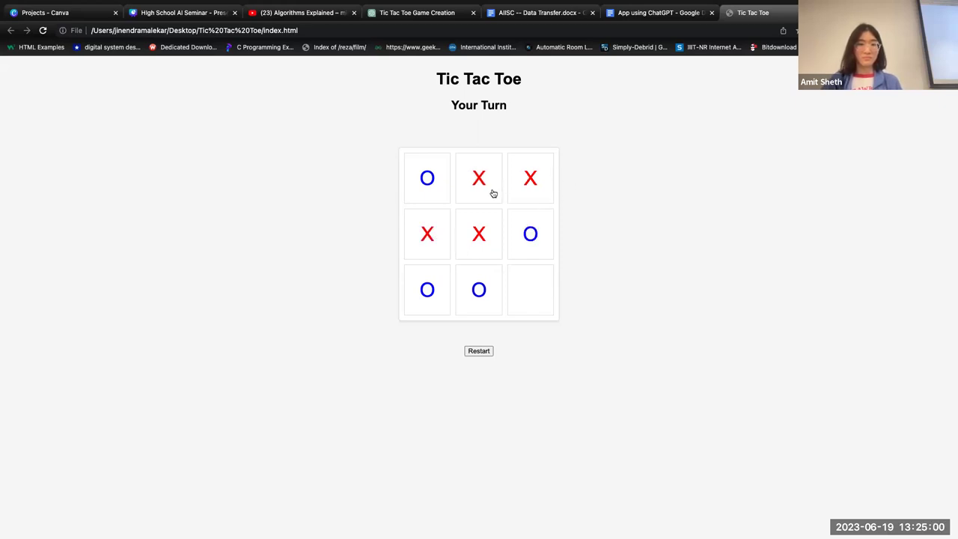
left_click(529, 284)
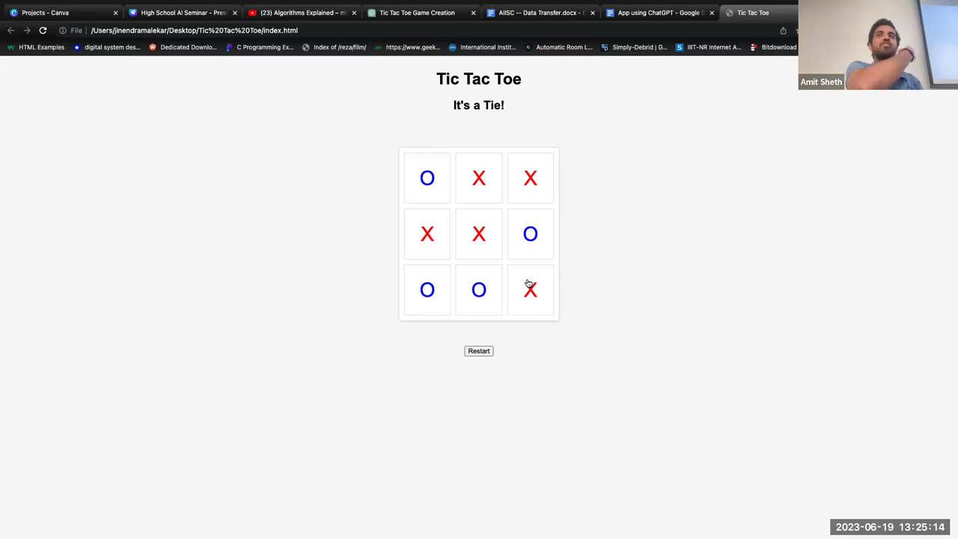
left_click(478, 350)
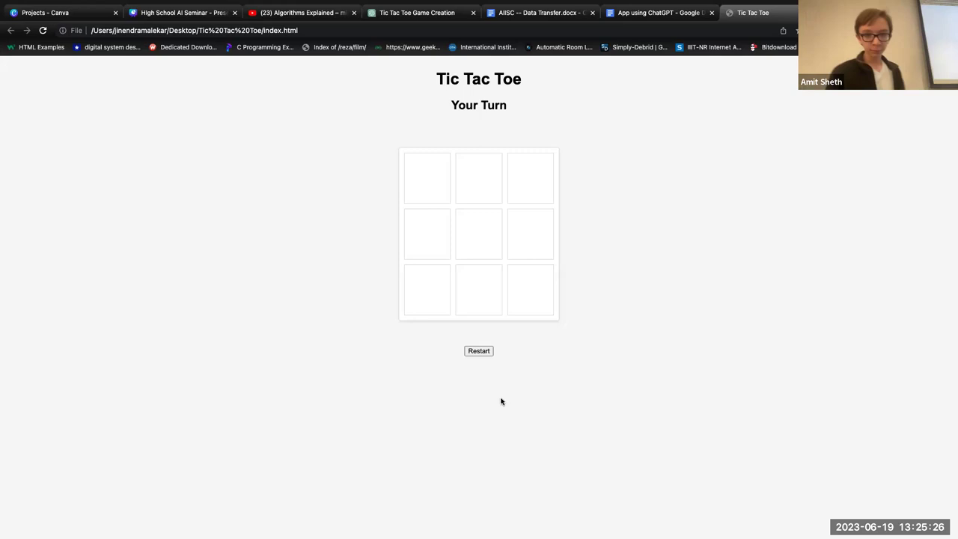
Play X bottom-right, middle-left, top-middle, bottom-left and middle-right to a tie, then restart.
left_click(530, 314)
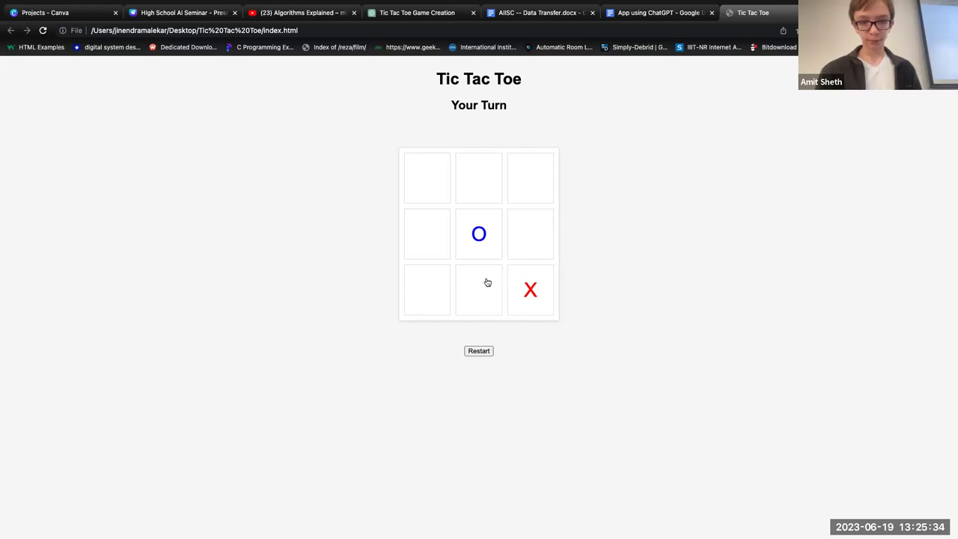
left_click(446, 248)
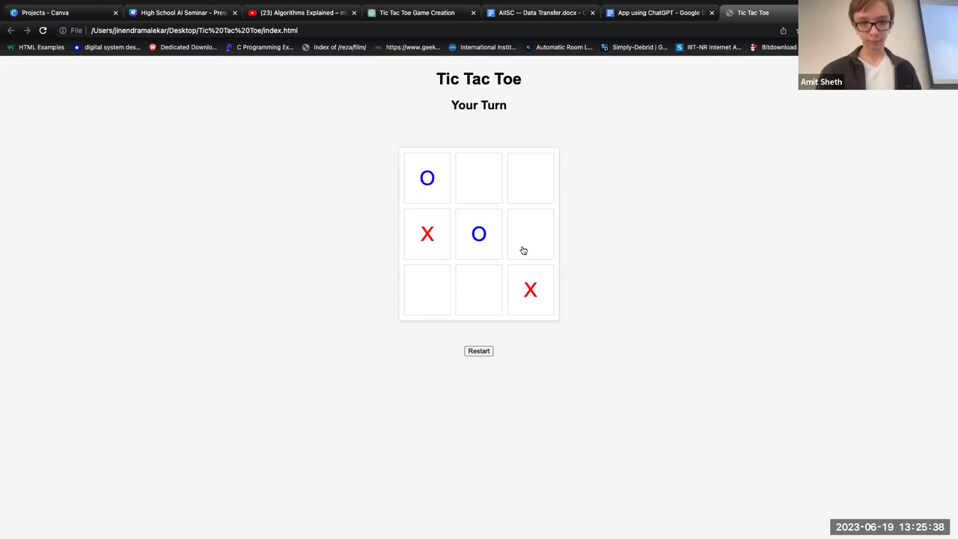
left_click(480, 190)
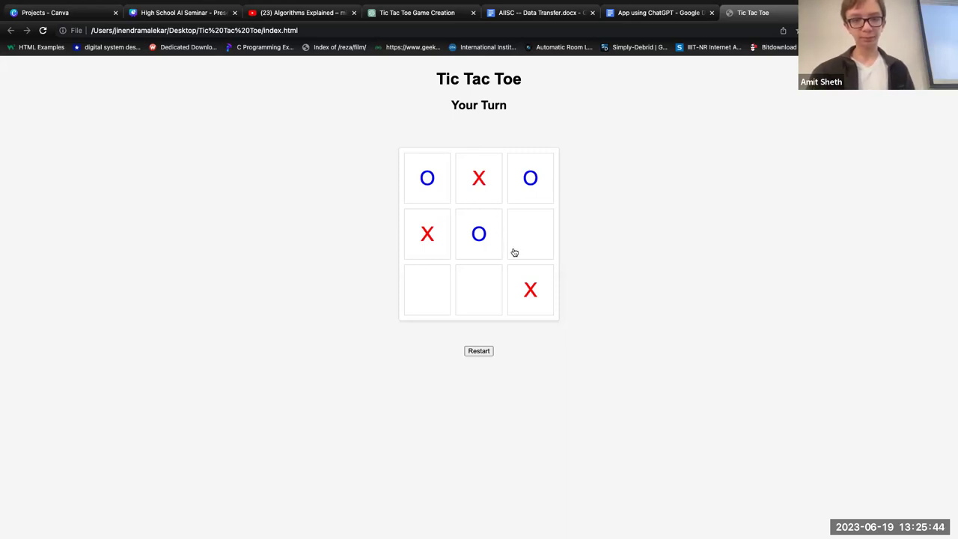
left_click(440, 281)
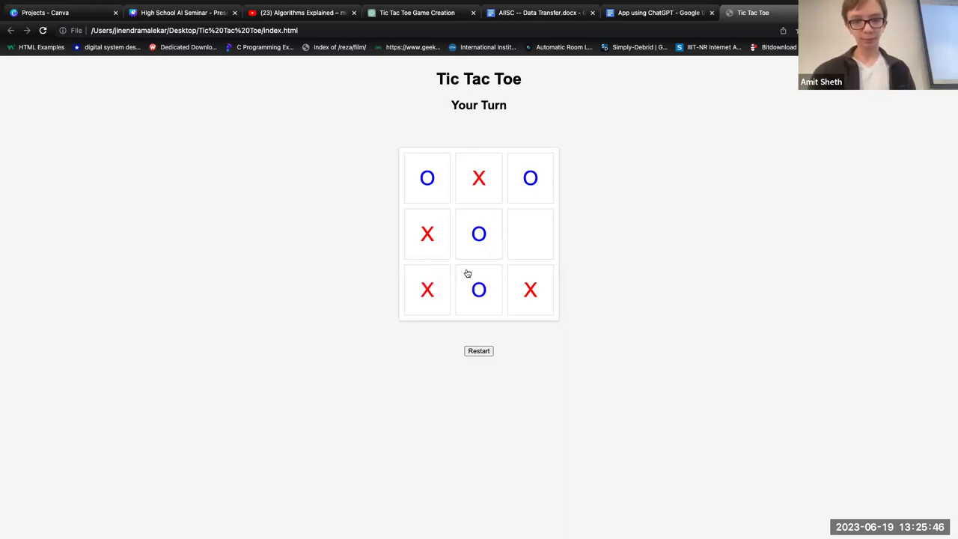
left_click(526, 249)
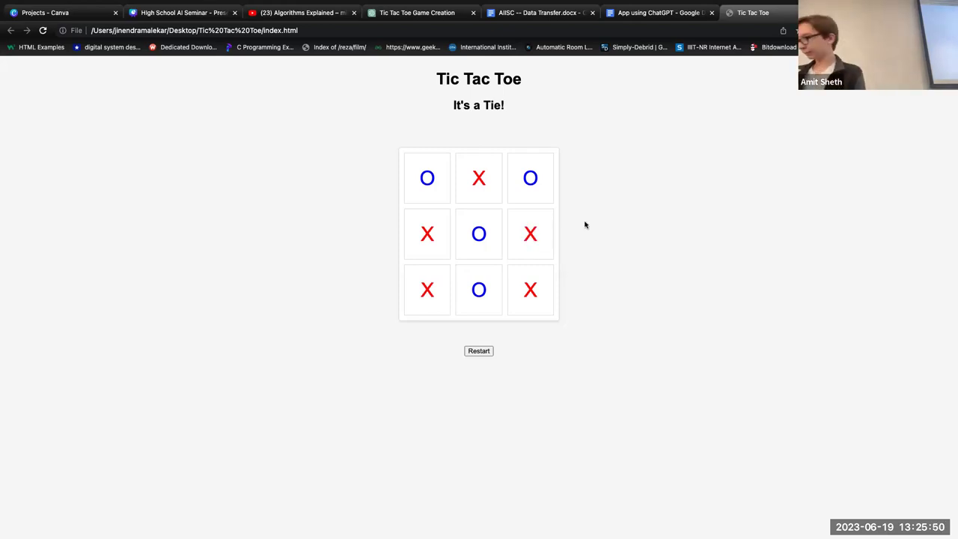
left_click(467, 355)
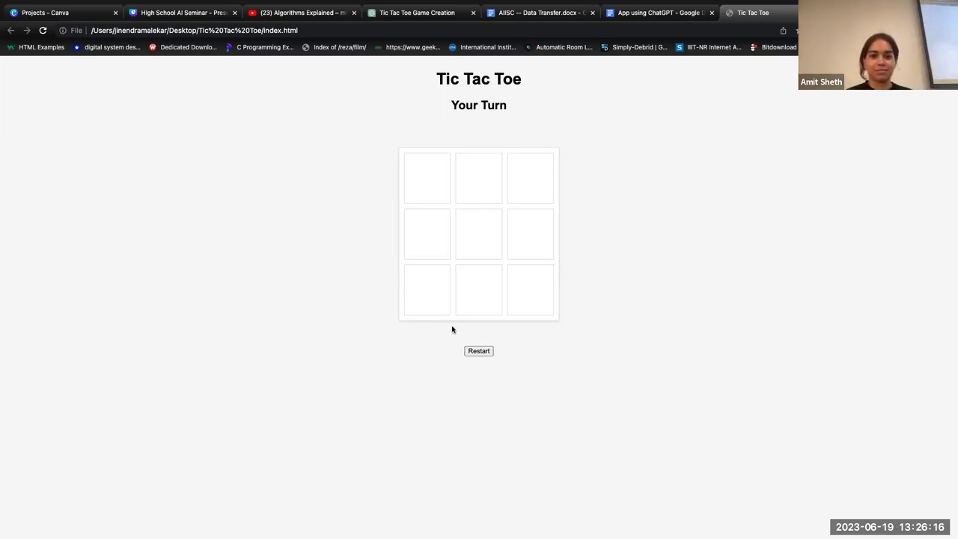
Play X top-right, bottom-right, middle-left, bottom-left and top-middle to a tie, then restart.
left_click(529, 188)
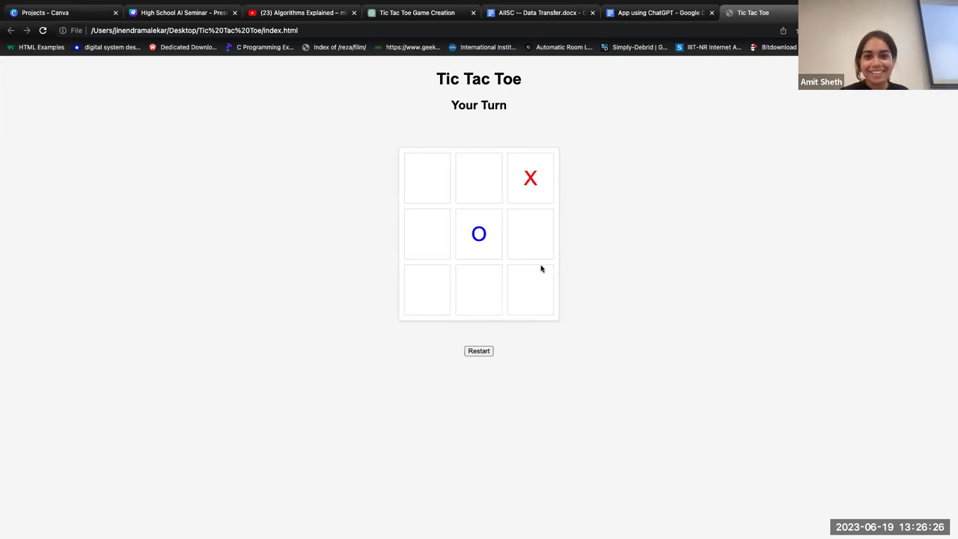
left_click(535, 292)
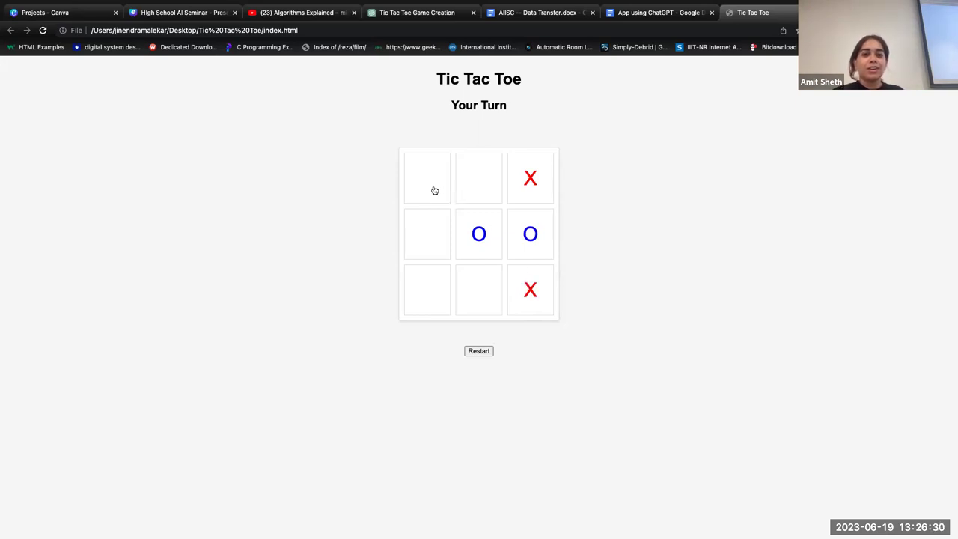
left_click(437, 230)
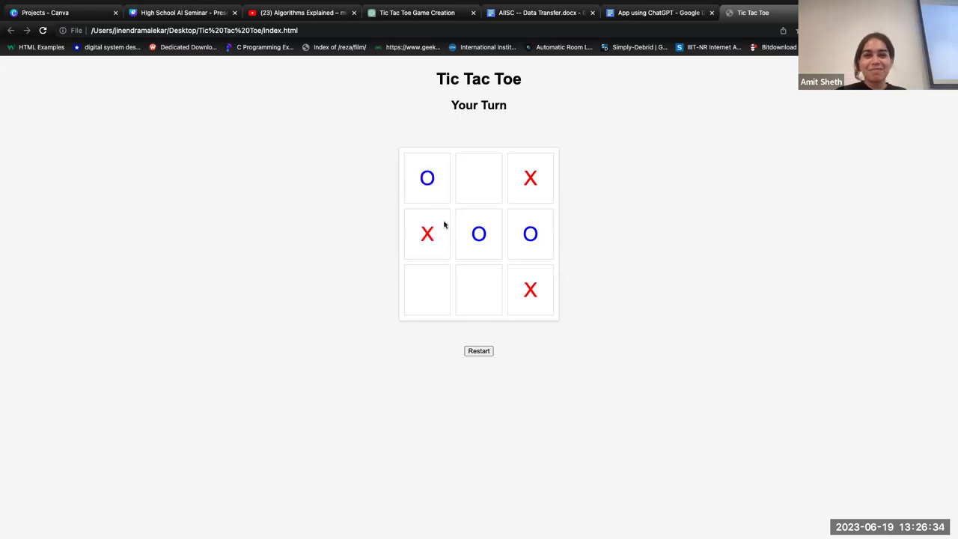
left_click(433, 282)
left_click(474, 196)
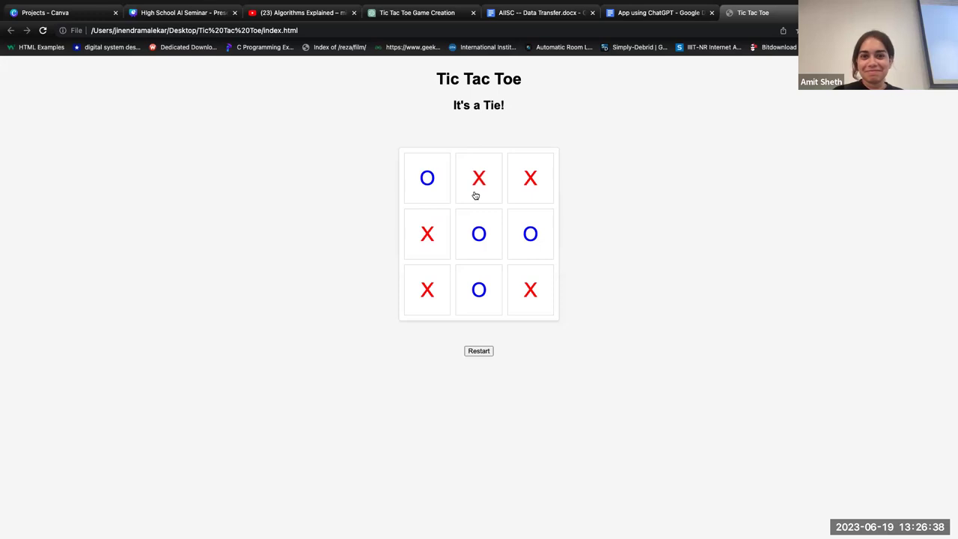
left_click(479, 351)
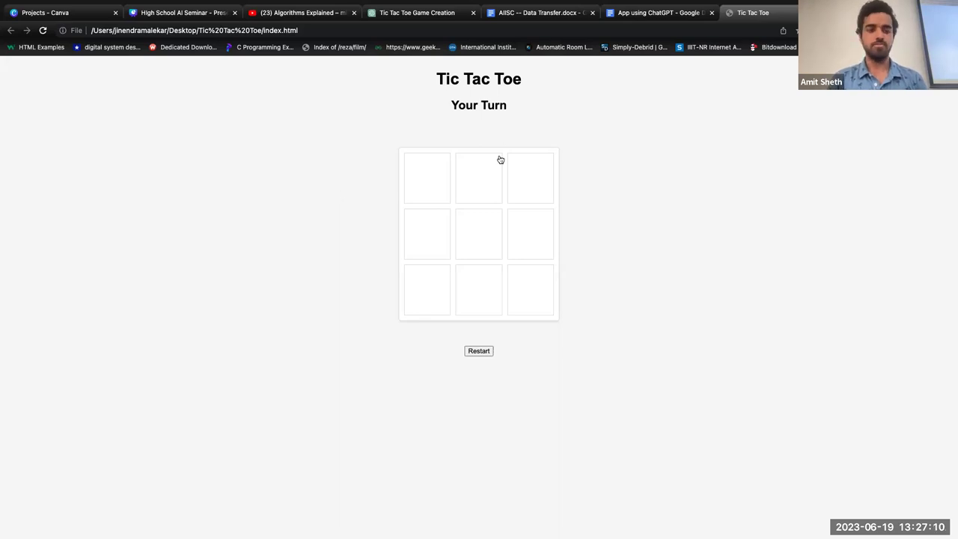
Close the Tic Tac Toe tab and open a new Incognito window.
key("super+w")
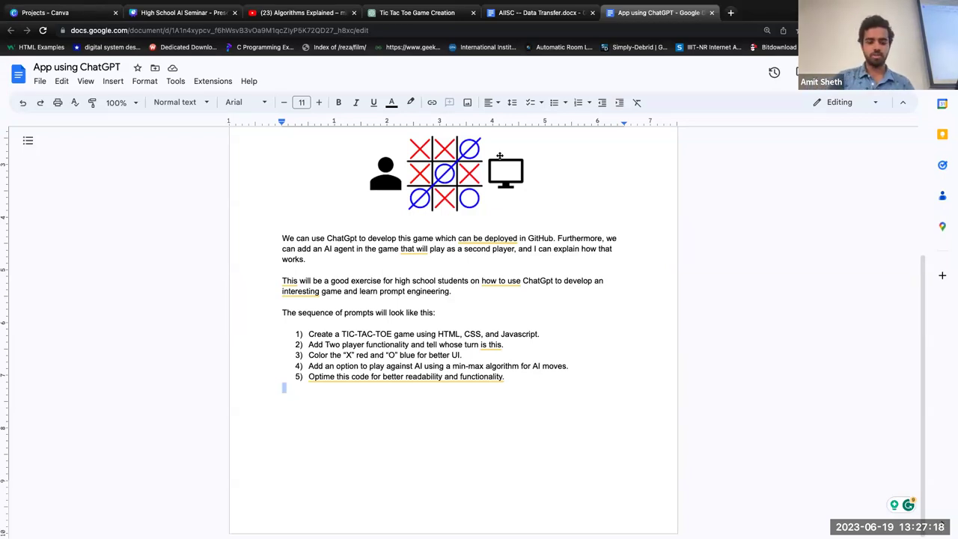
key("super+shift+n")
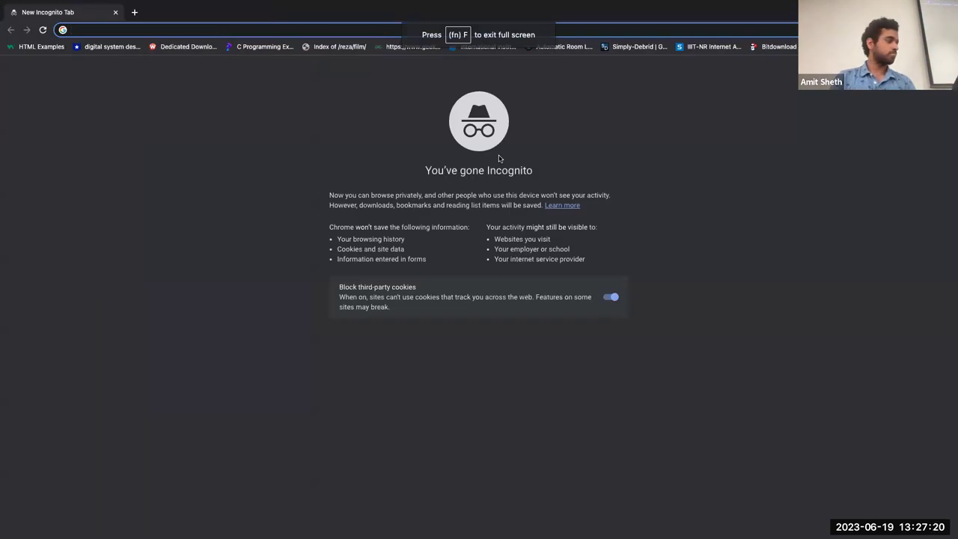
Navigate to GitHub by entering 'github' in the address bar.
type("github")
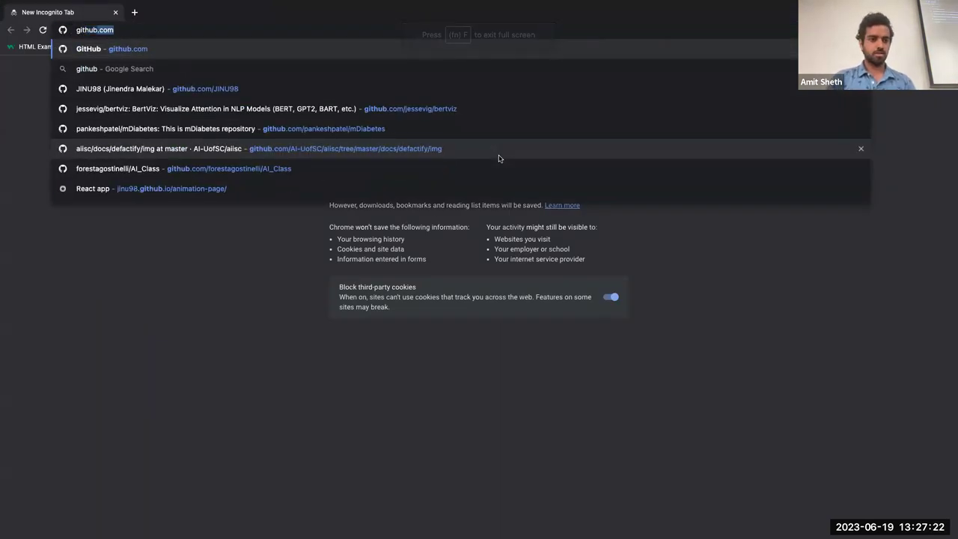
key("Return")
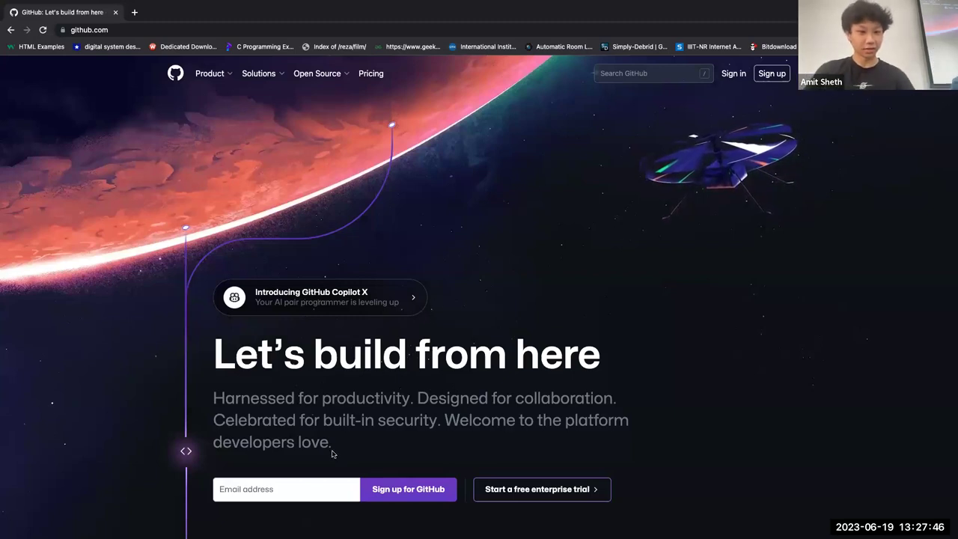
Enter an email address in GitHub's home page field and start signing up.
left_click(287, 487)
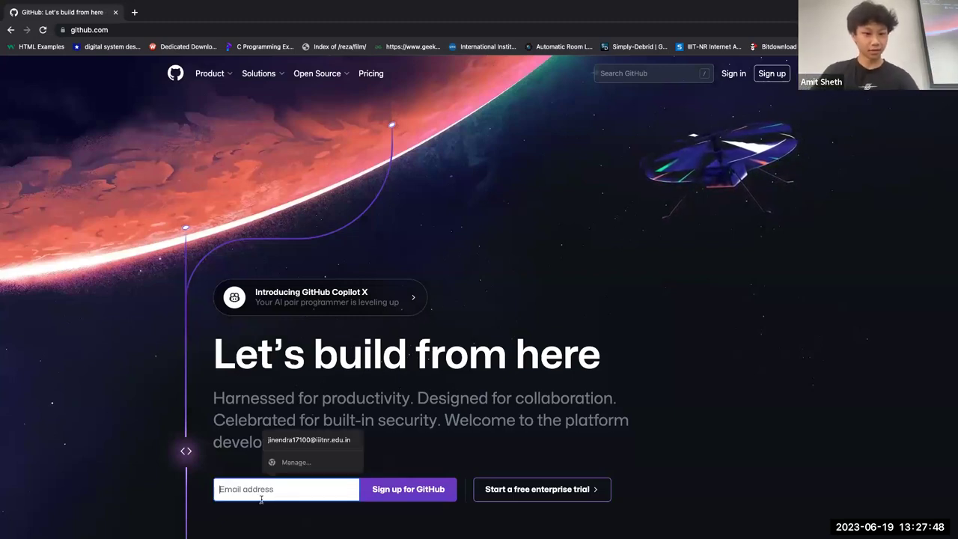
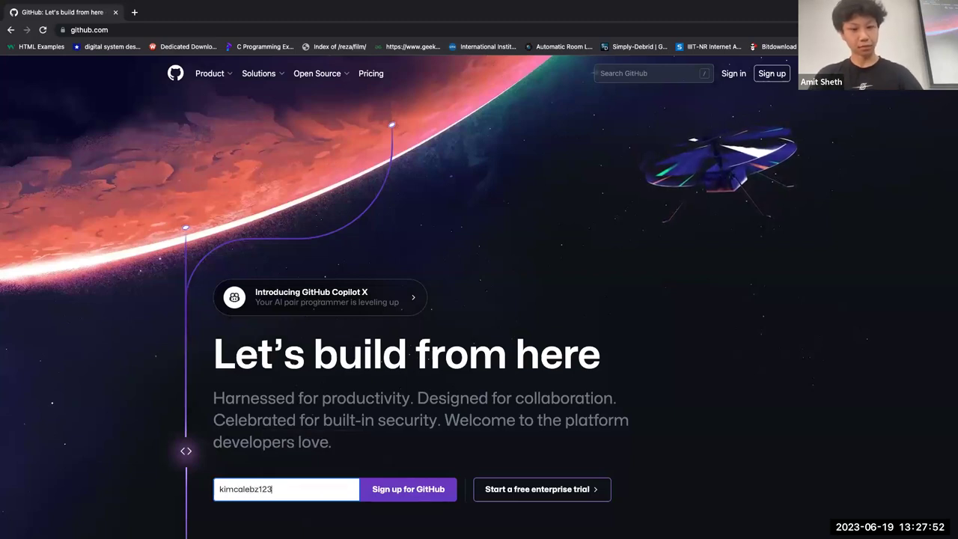
left_click(367, 498)
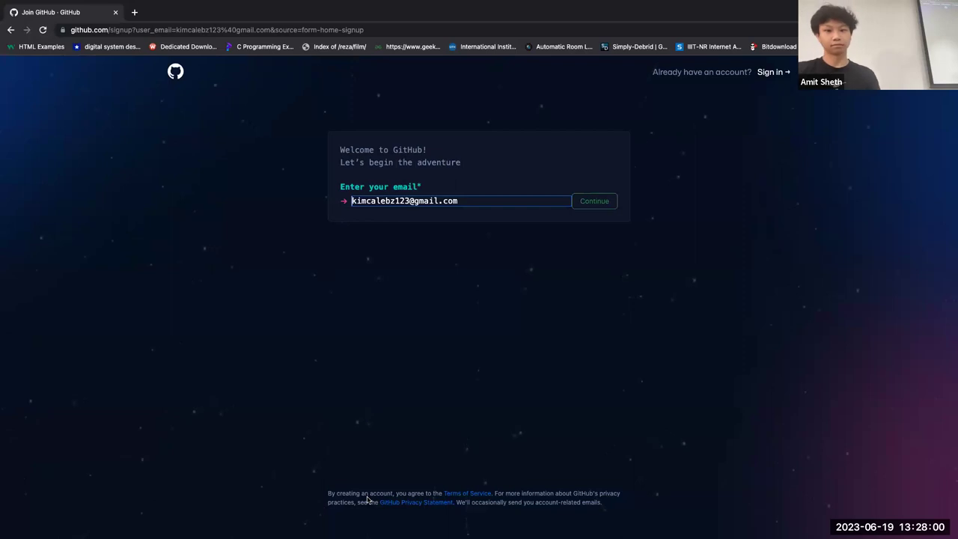
Fill in the account password and a username, and answer 'n' to update emails.
left_click(591, 206)
type("•••••••")
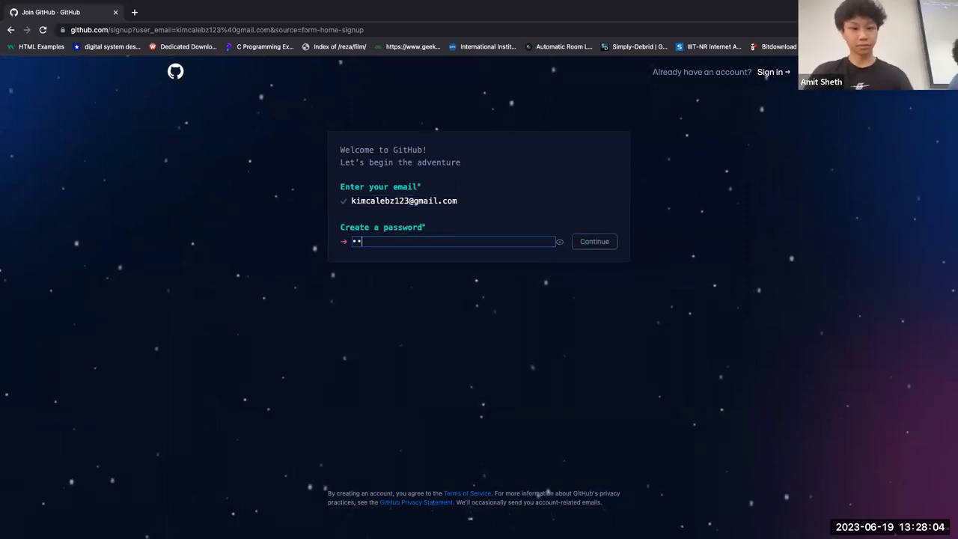
type("••••")
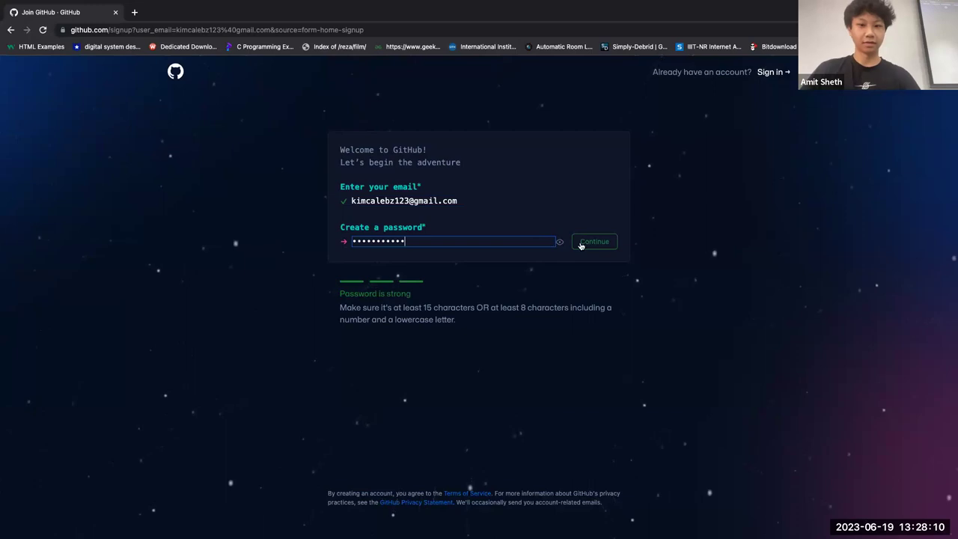
left_click(579, 242)
type("c")
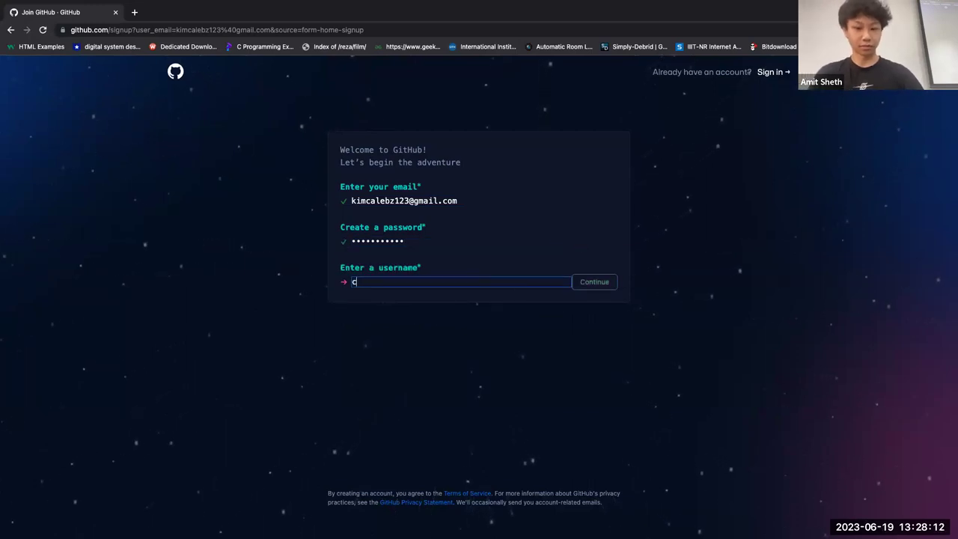
type("leb4")
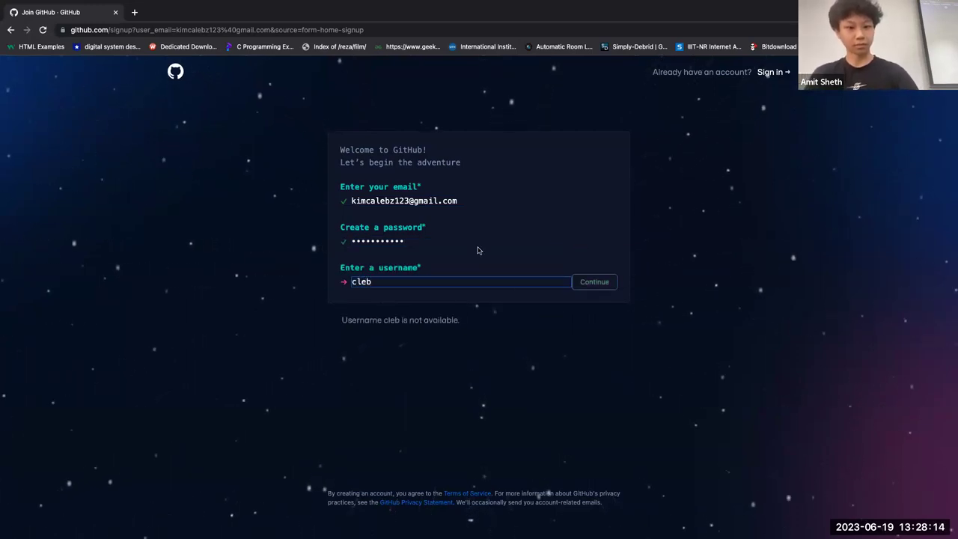
left_click(588, 281)
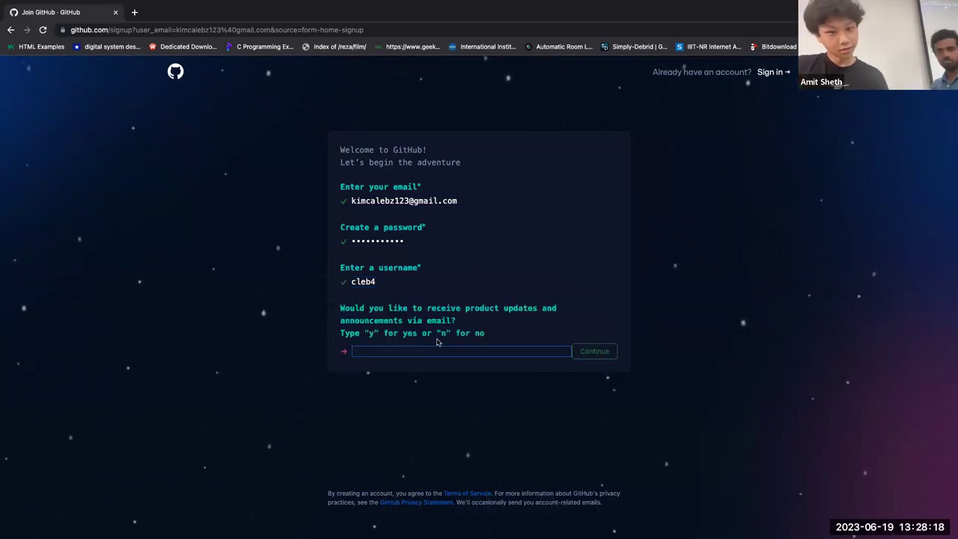
type("n")
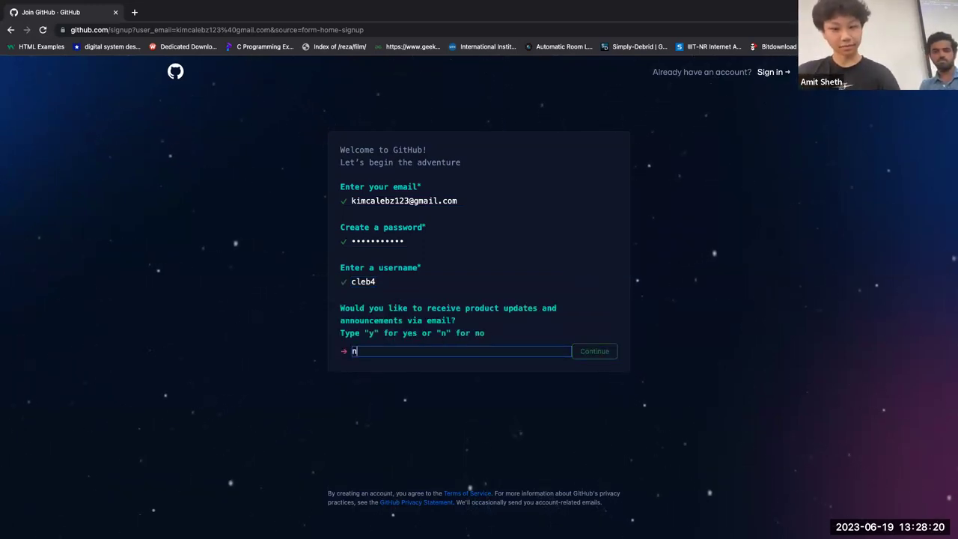
key("Return")
Solve the matching-tile verification puzzle and create the account.
left_click(394, 403)
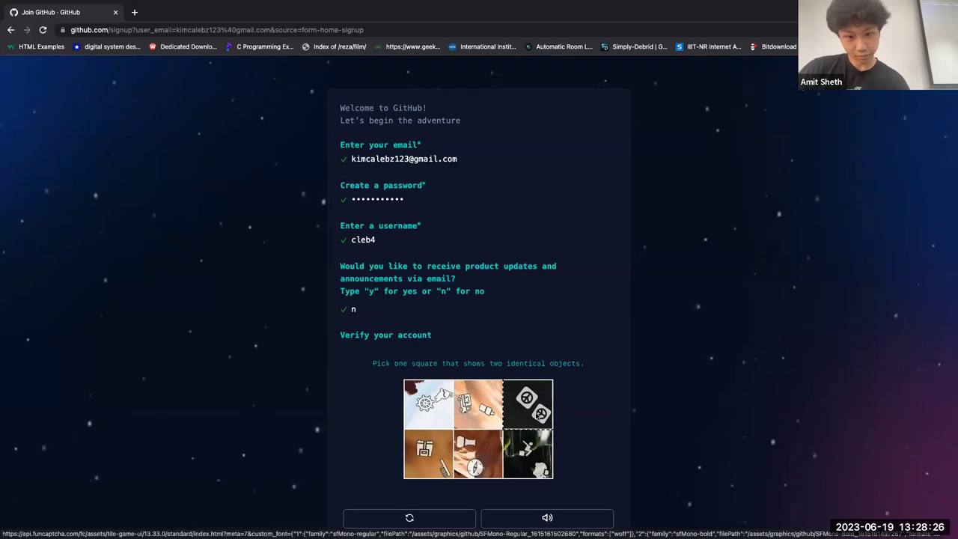
left_click(528, 421)
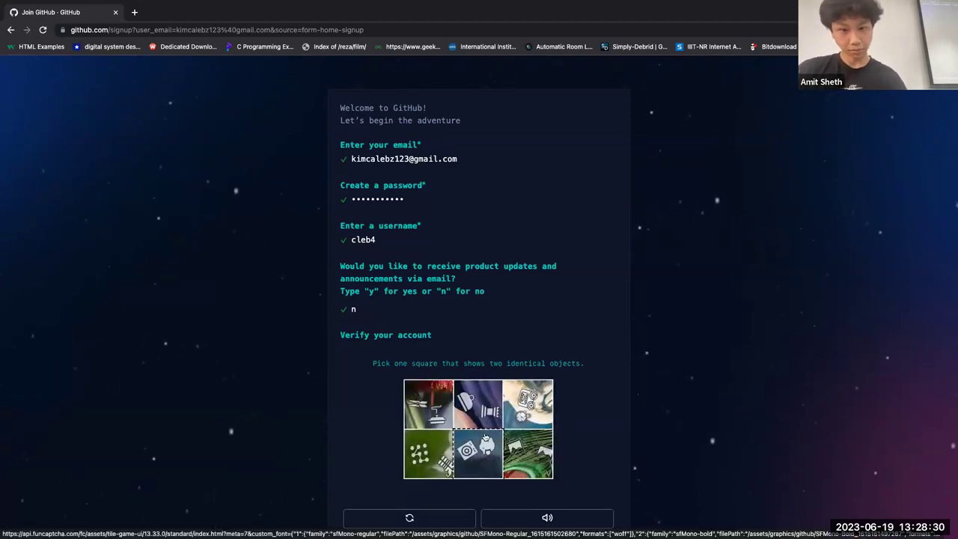
left_click(532, 464)
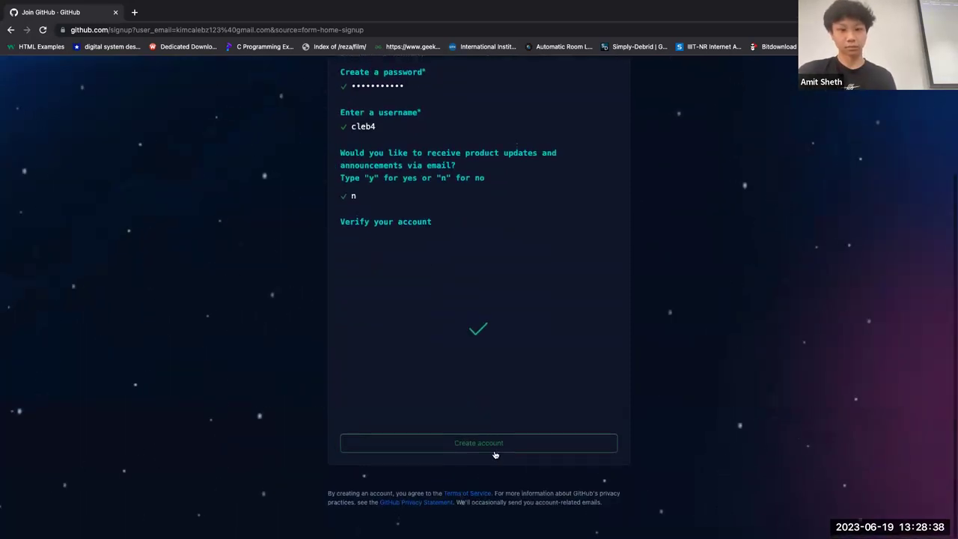
left_click(469, 444)
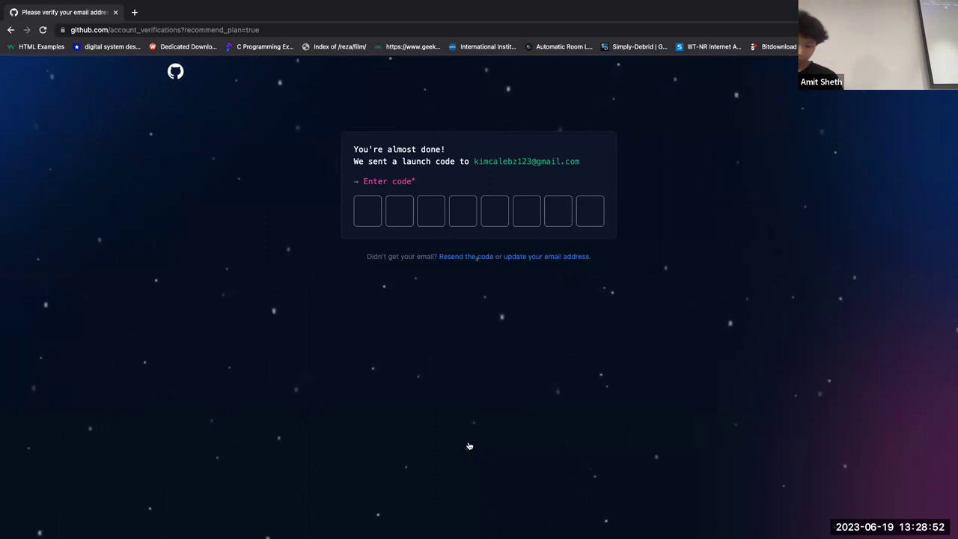
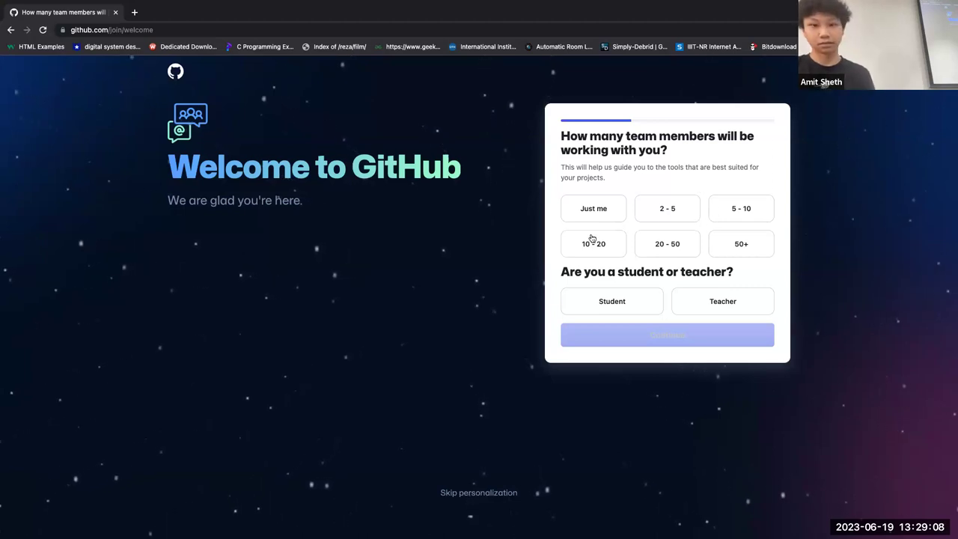
Enter the emailed launch code and answer onboarding as Just me and Student.
left_click(600, 209)
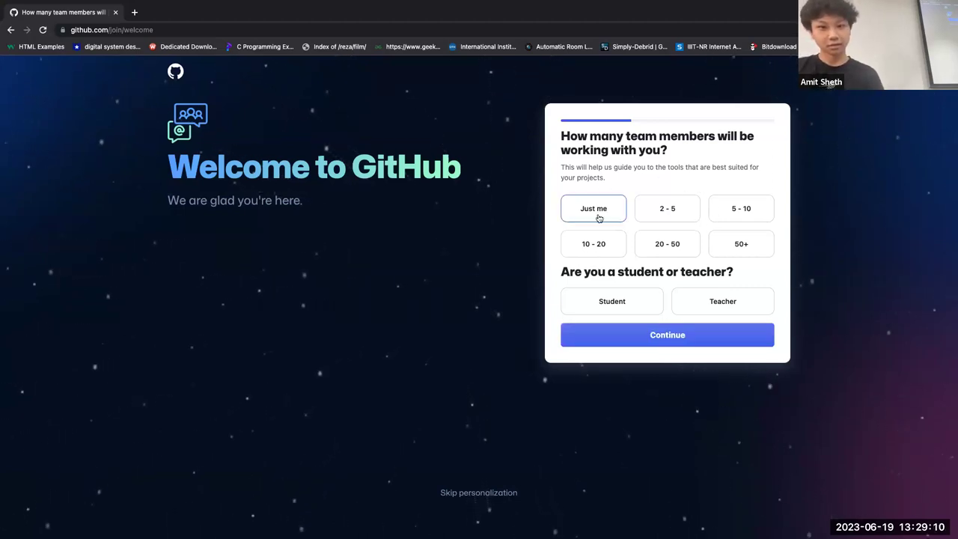
left_click(641, 297)
left_click(633, 338)
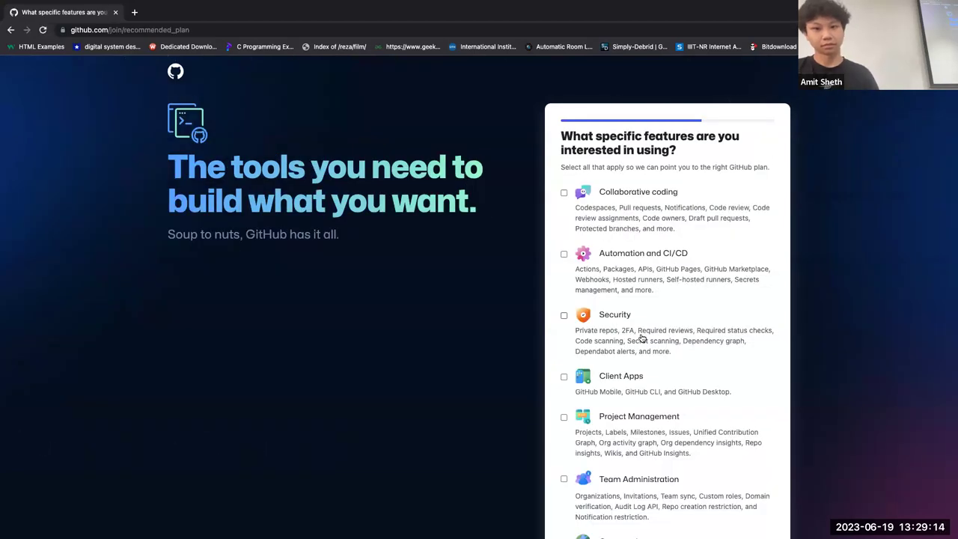
Select Collaborative coding as a feature interest and continue to the recommended plan.
scroll(641, 338, "down", 1)
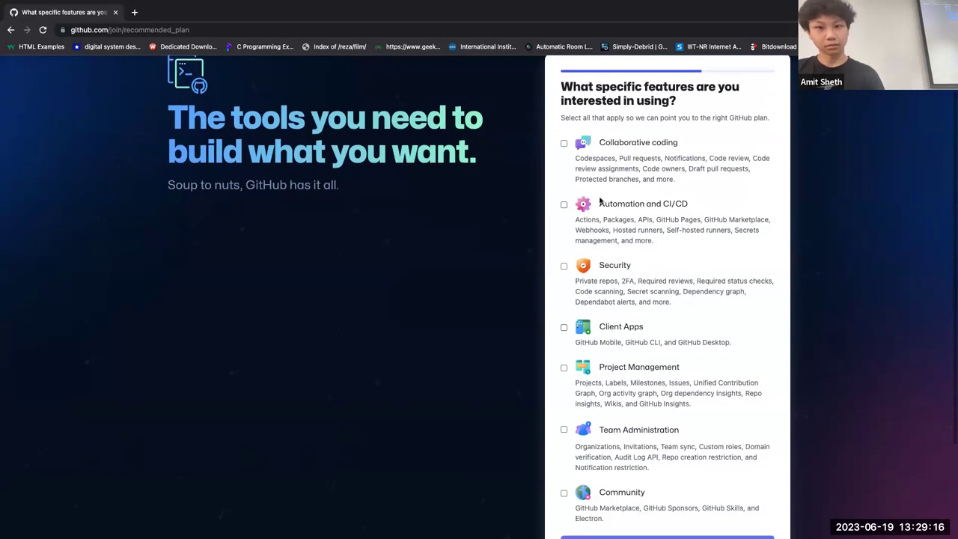
scroll(599, 201, "down", 1)
left_click(640, 133)
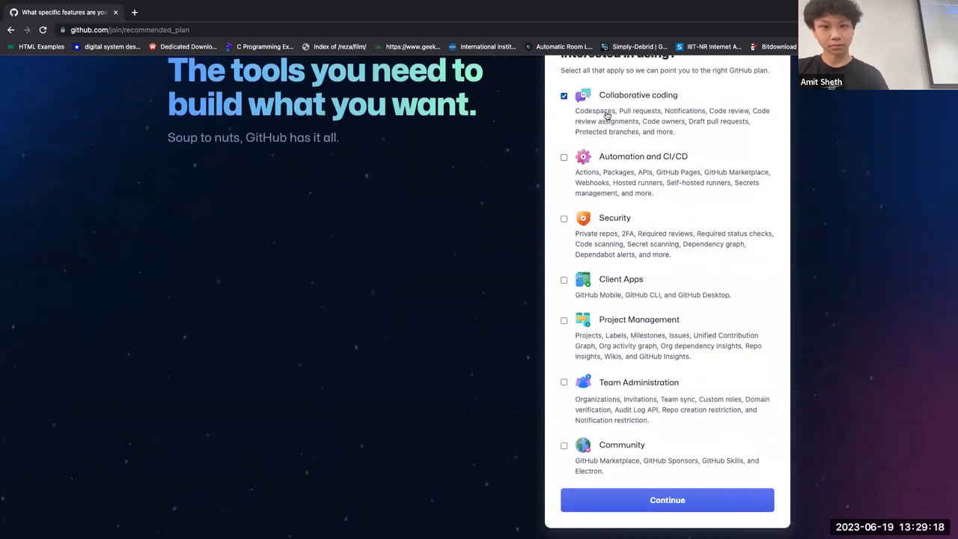
scroll(619, 197, "down", 1)
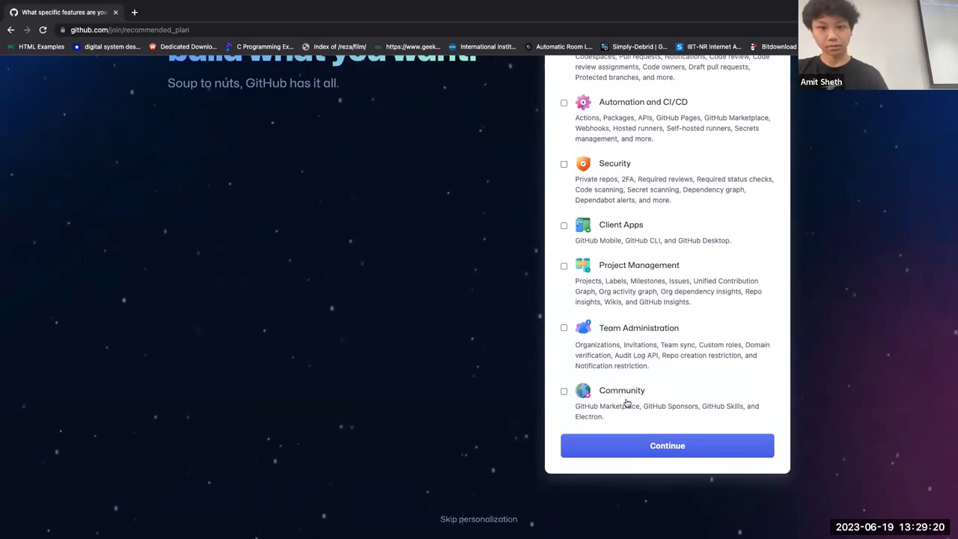
left_click(644, 447)
scroll(643, 448, "down", 3)
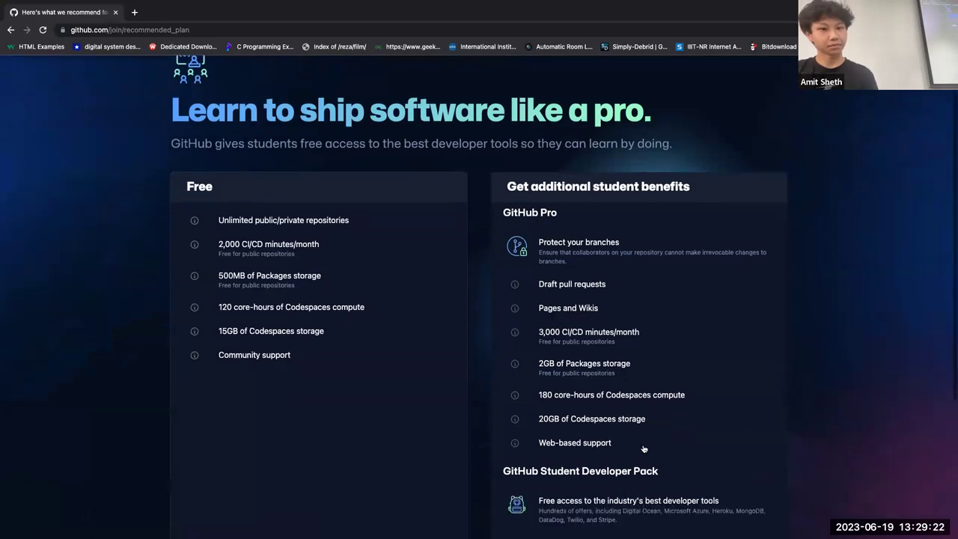
scroll(644, 449, "down", 2)
scroll(410, 428, "up", 5)
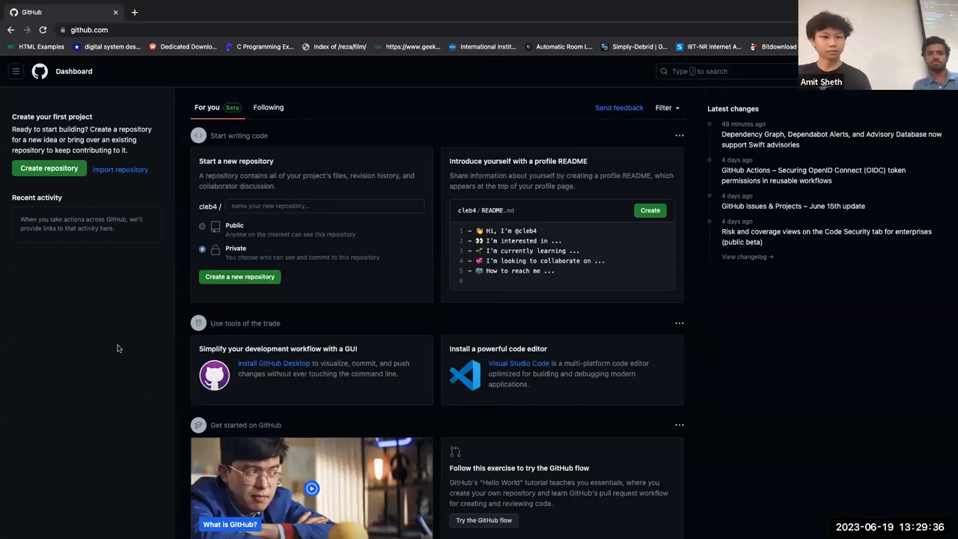
left_click(232, 277)
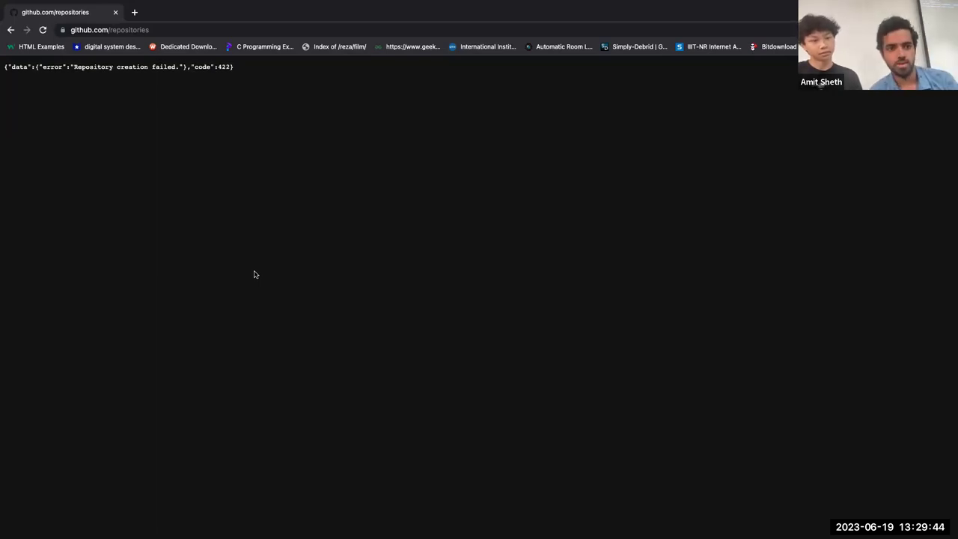
left_click(42, 30)
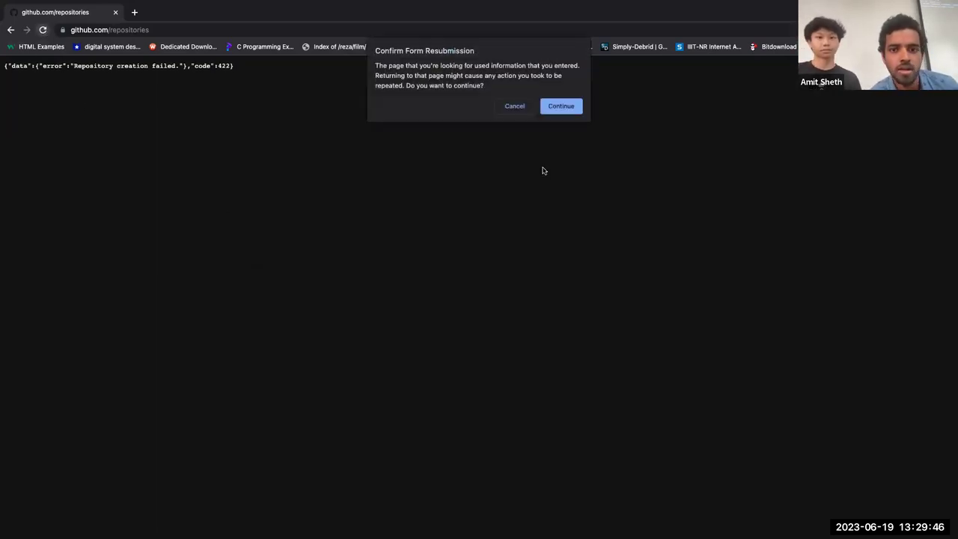
left_click(563, 107)
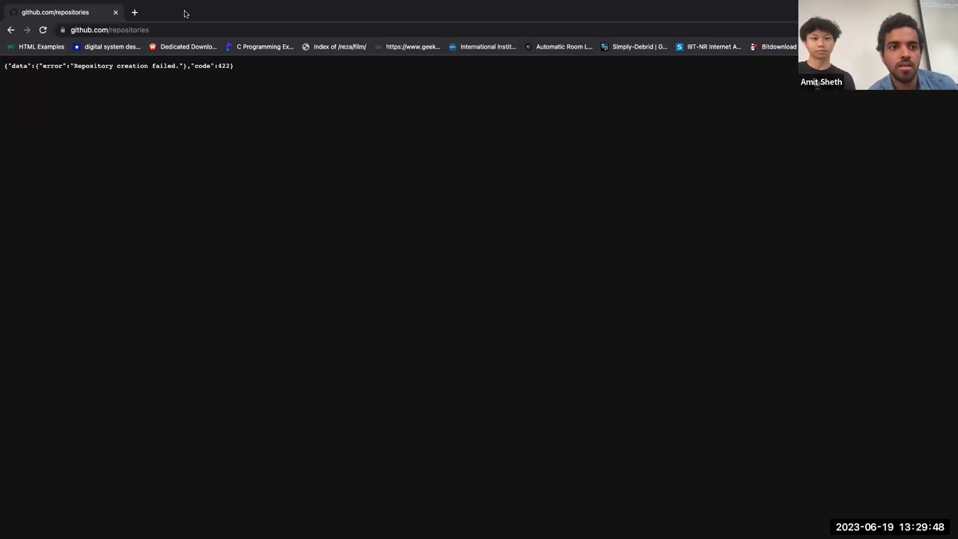
left_click(136, 15)
type("youtube.com")
key("Return")
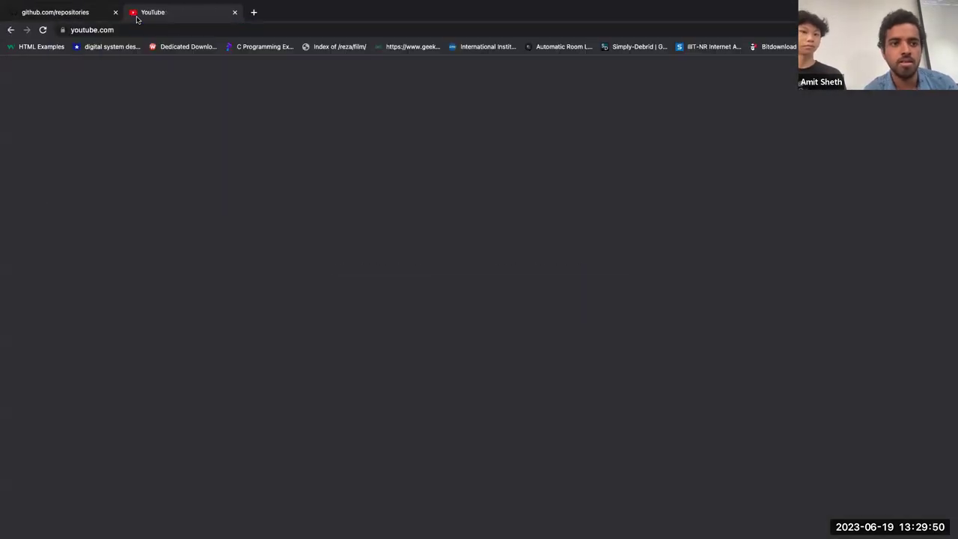
key("ctrl+w")
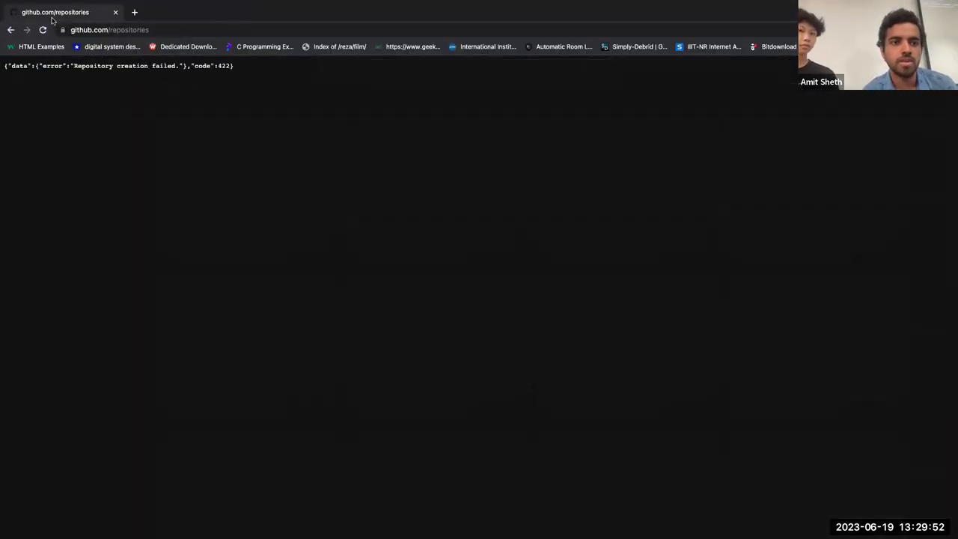
left_click(89, 30)
type("github.com")
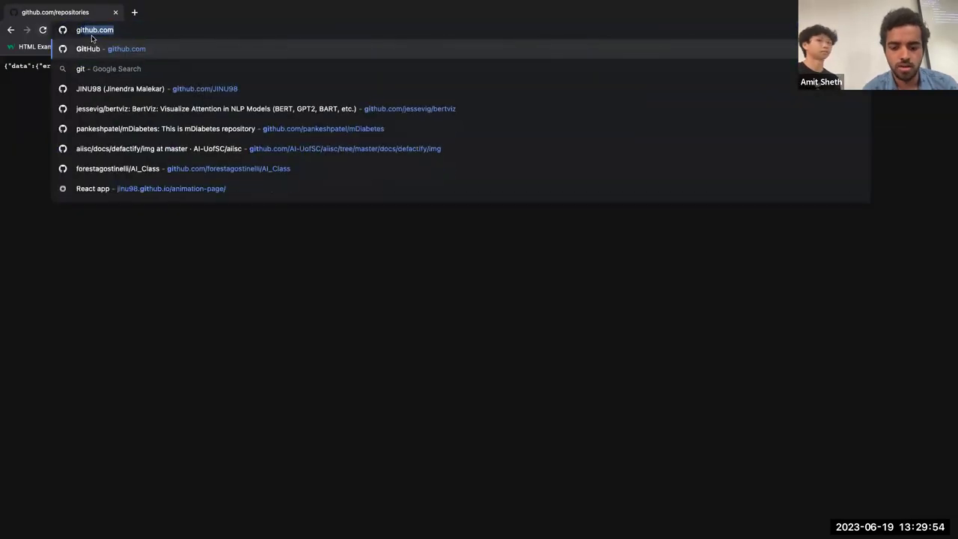
key("Return")
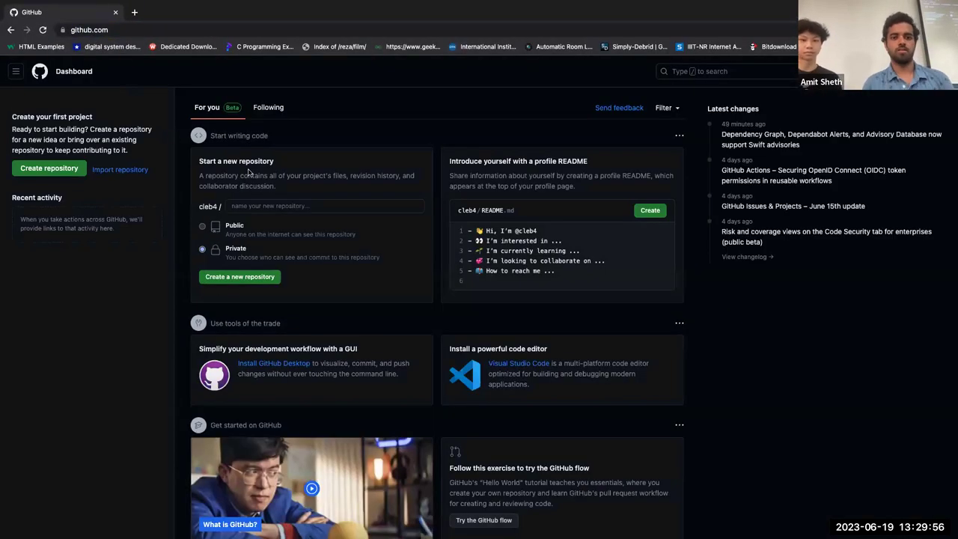
left_click(235, 277)
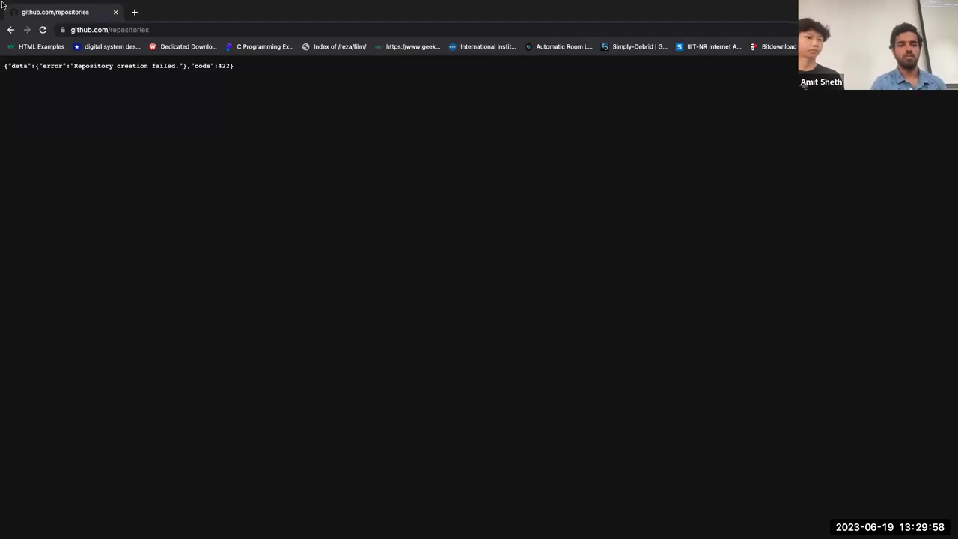
left_click(11, 56)
Create a public tic-tac-toe repository with the description 'Tic-Tac-Toe game'.
left_click(47, 170)
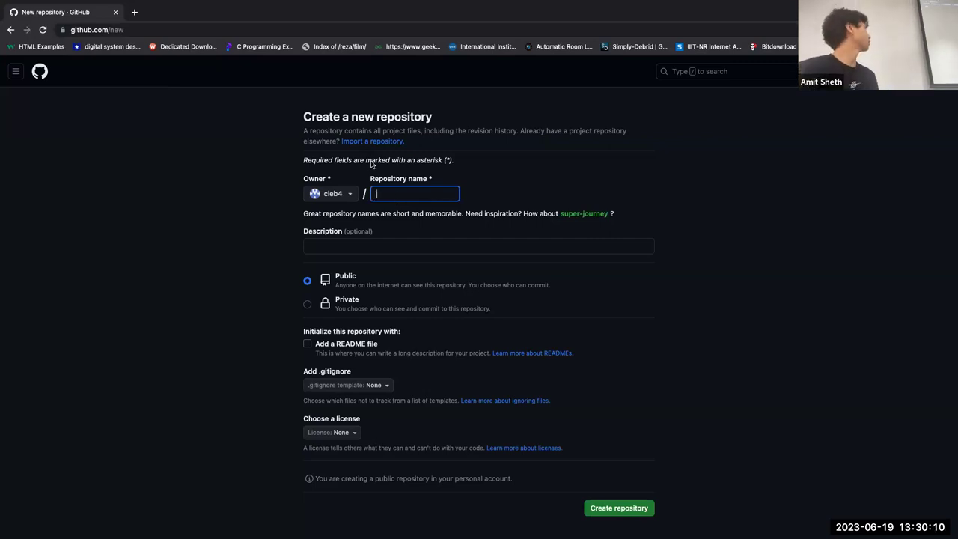
type("tic")
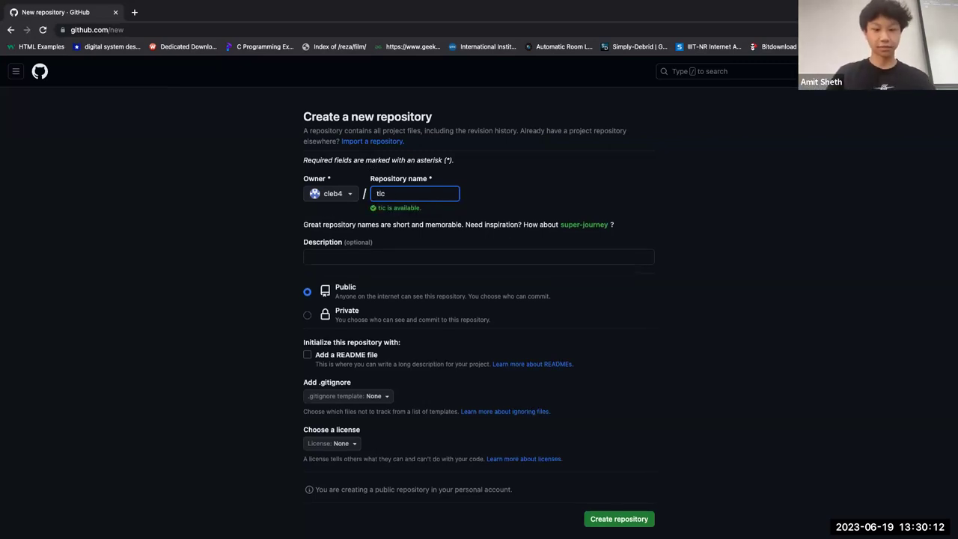
type("-tac-toe")
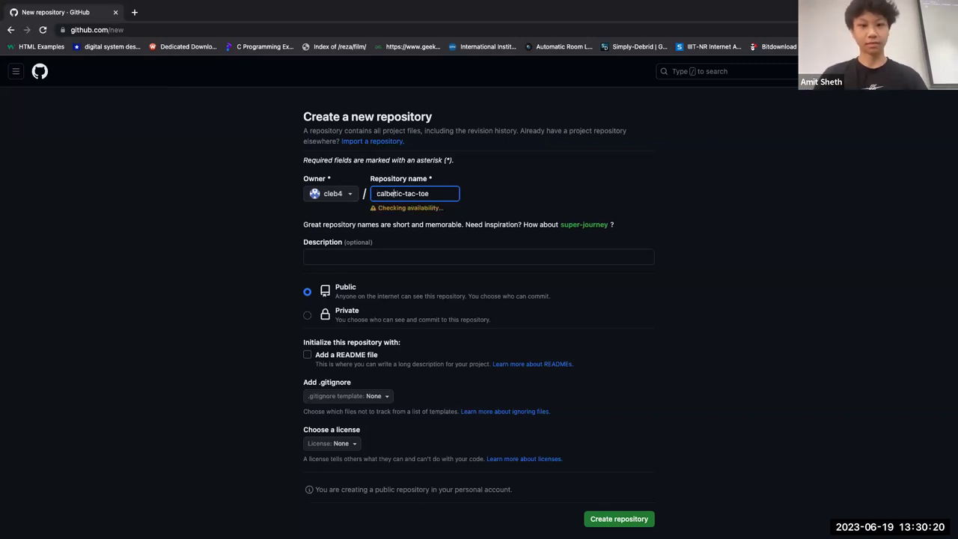
type("leb's")
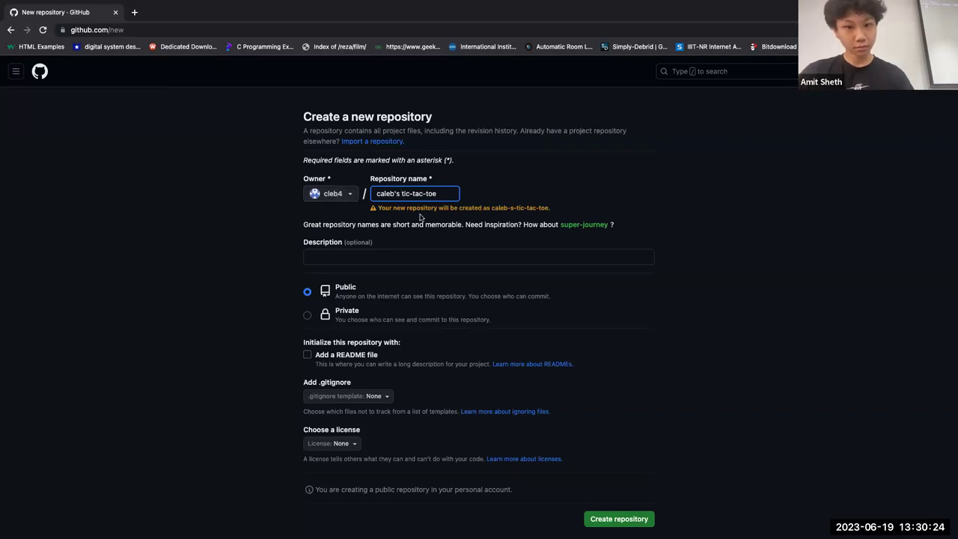
left_click(354, 259)
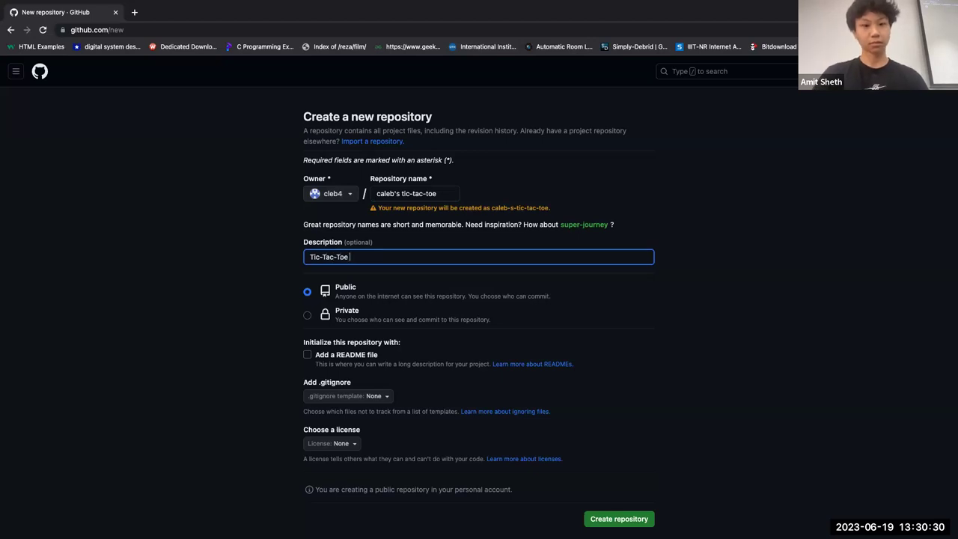
left_click(261, 311)
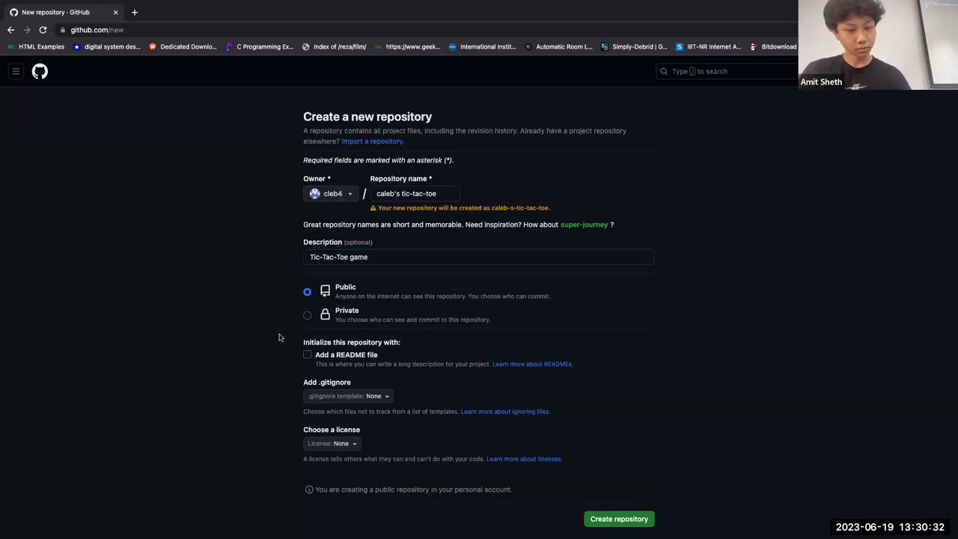
scroll(278, 337, "down", 3)
left_click(588, 438)
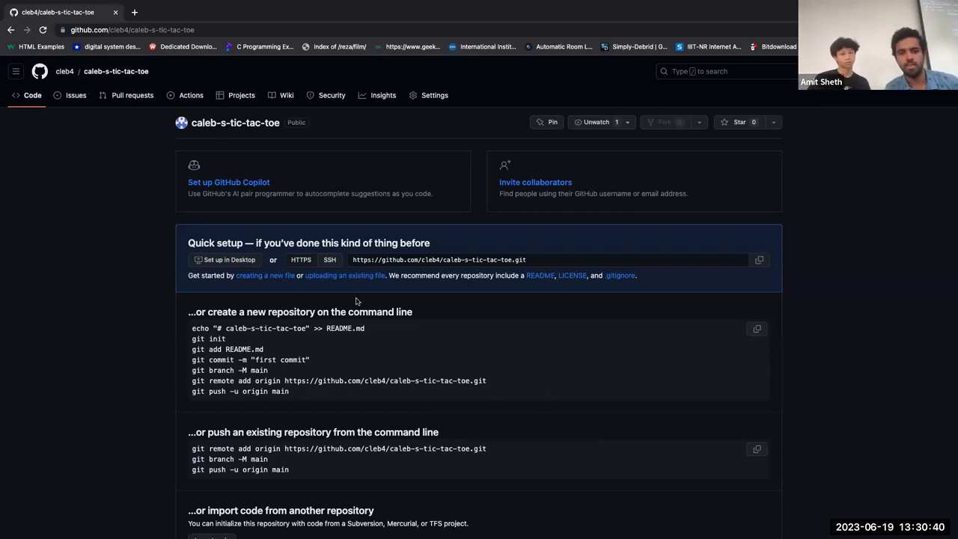
Upload index.html, script.js and style.css to the repository and commit them.
left_click(349, 277)
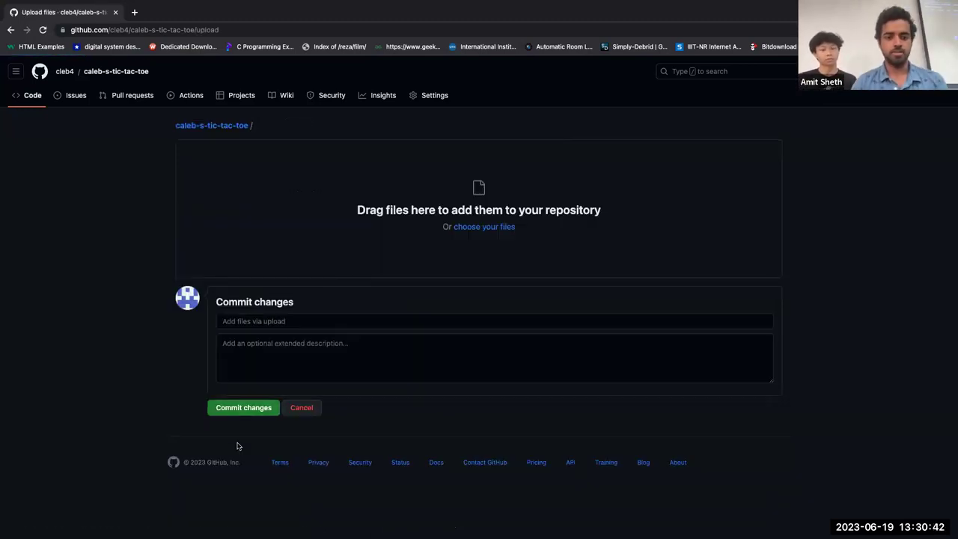
left_click(492, 226)
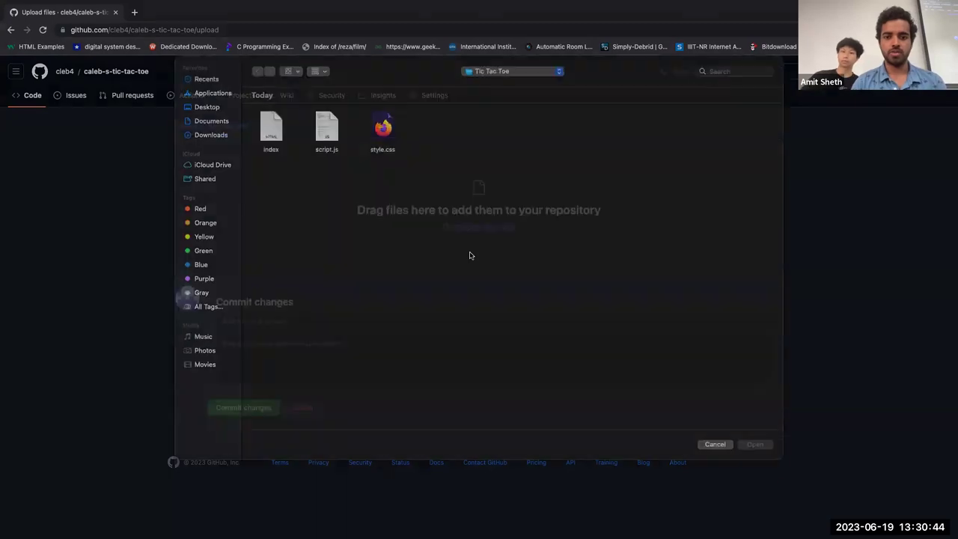
left_click_drag(449, 186, 258, 146)
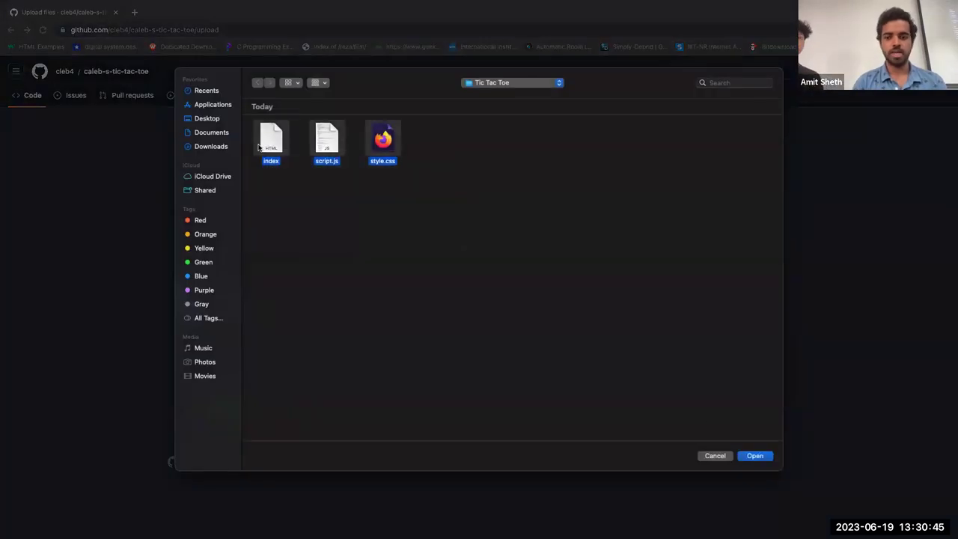
left_click(748, 459)
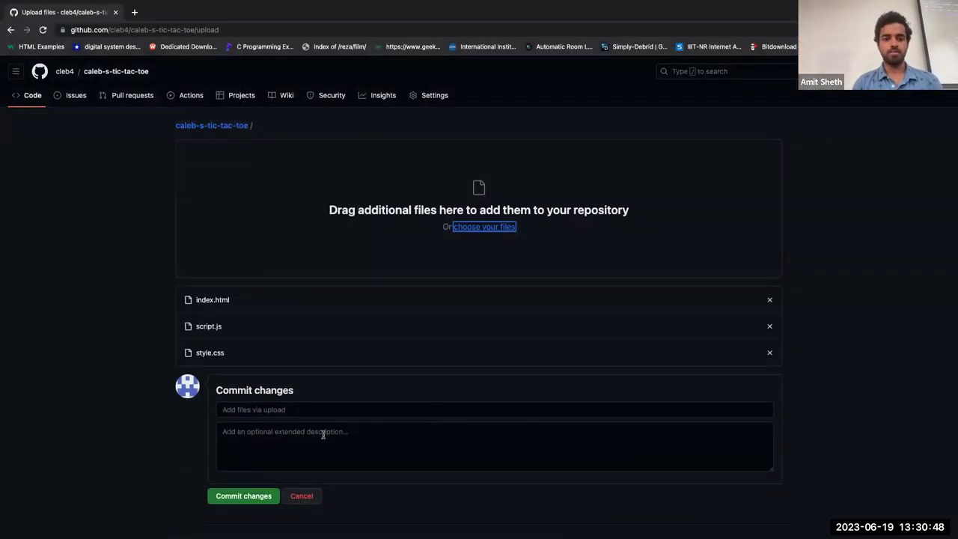
left_click(248, 501)
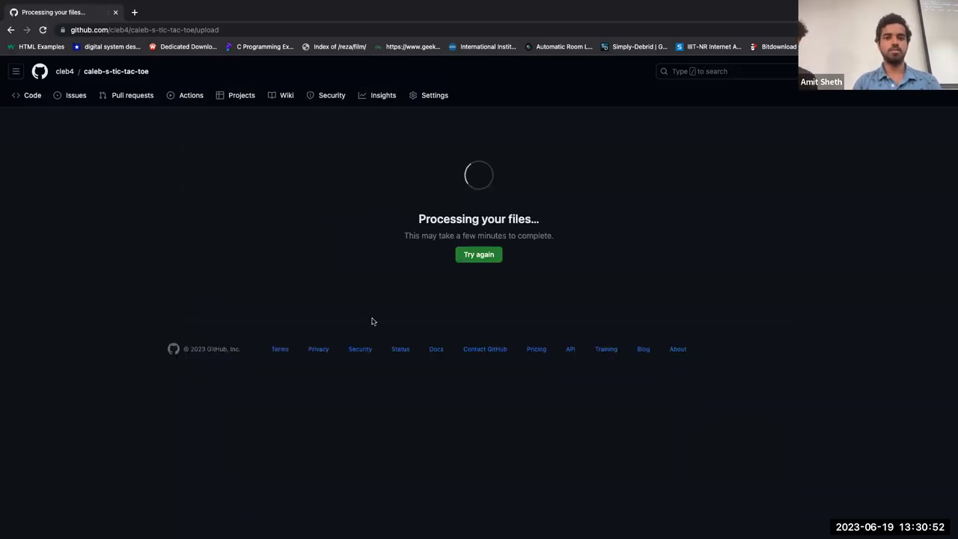
left_click(437, 95)
Set GitHub Pages to publish the site from the main branch (/root).
left_click(201, 335)
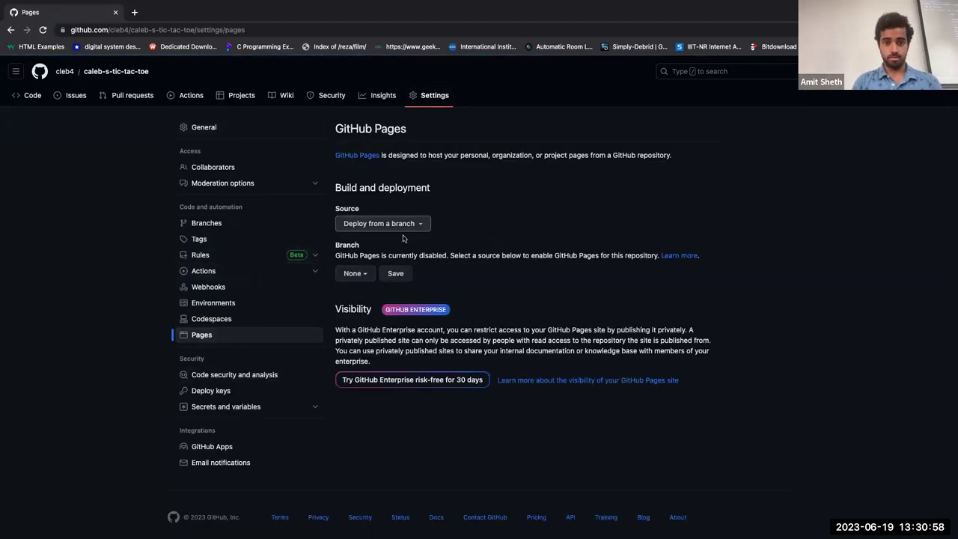
left_click(357, 276)
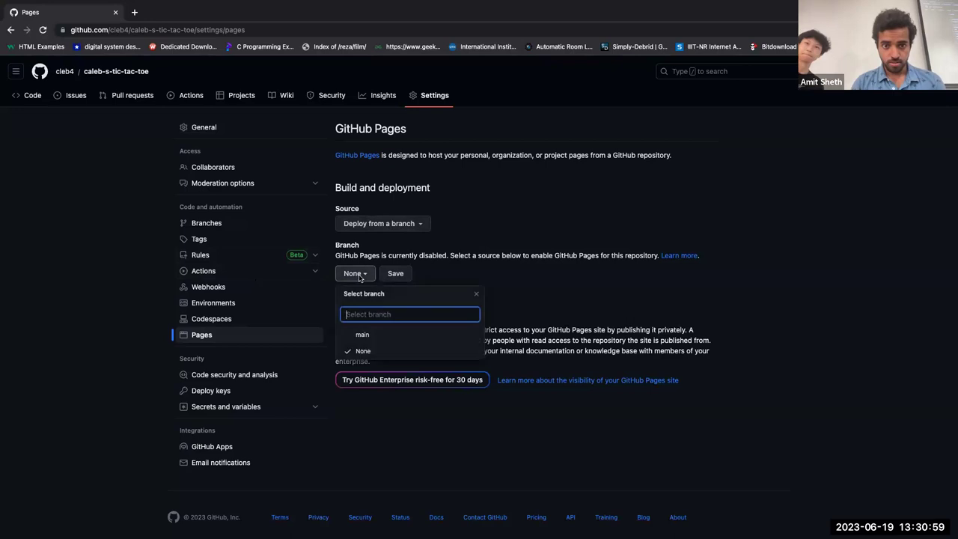
left_click(361, 334)
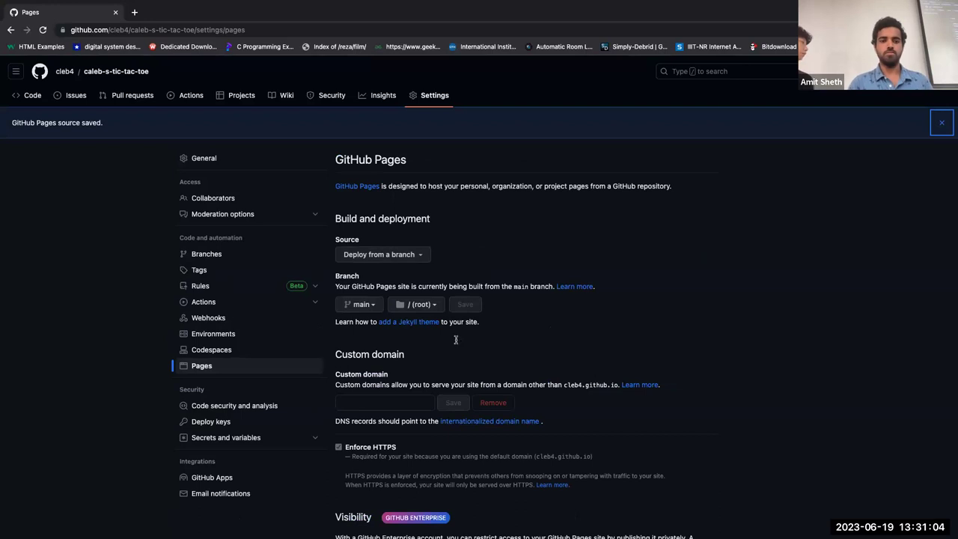
scroll(455, 339, "down", 1)
left_click(189, 92)
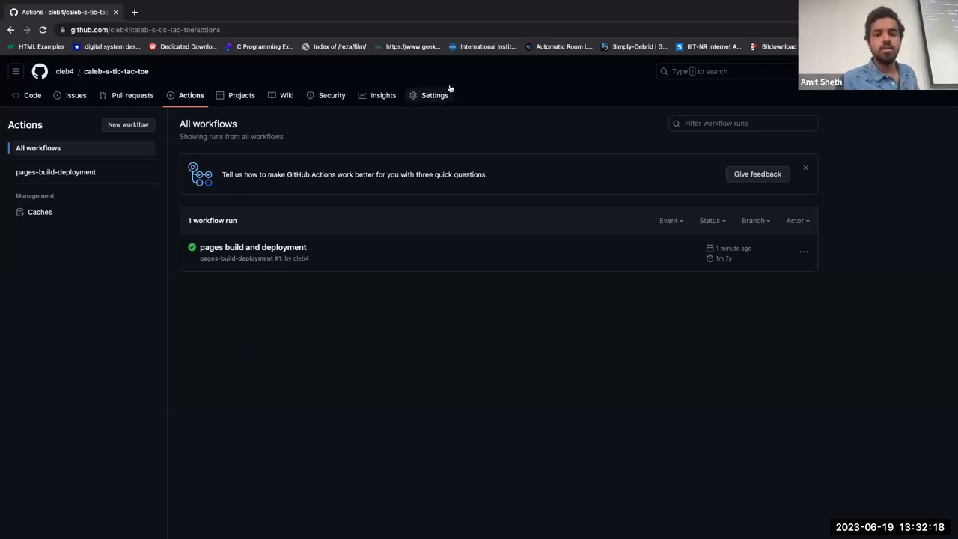
Open the finished pages build and deployment run and follow its deployed site link.
left_click(258, 248)
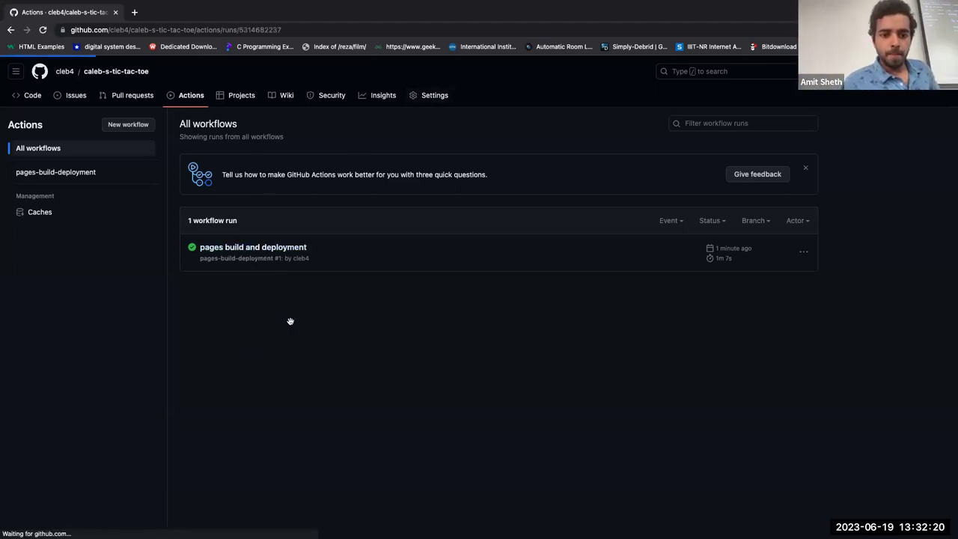
left_click(408, 337)
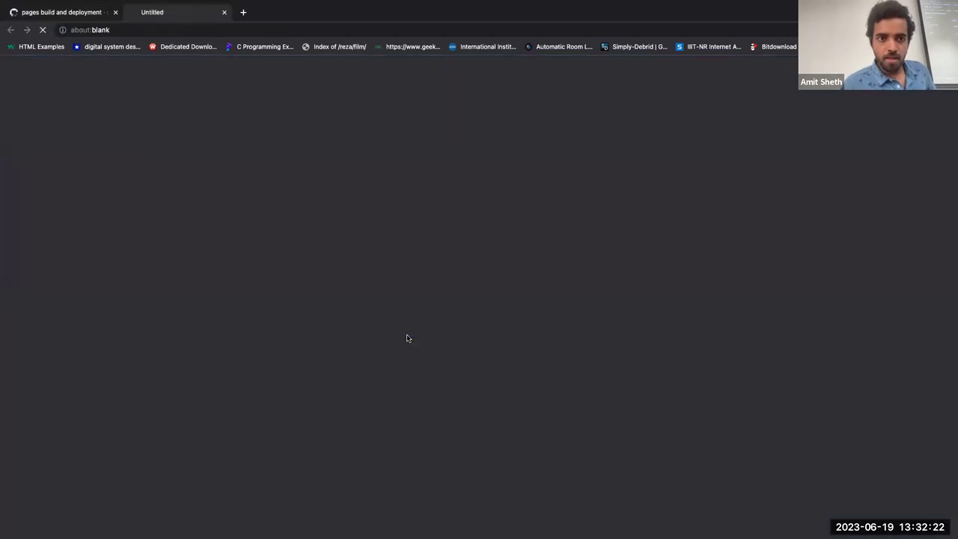
Zoom the deployed Tic Tac Toe page to 125% and select its web address.
left_click(193, 29)
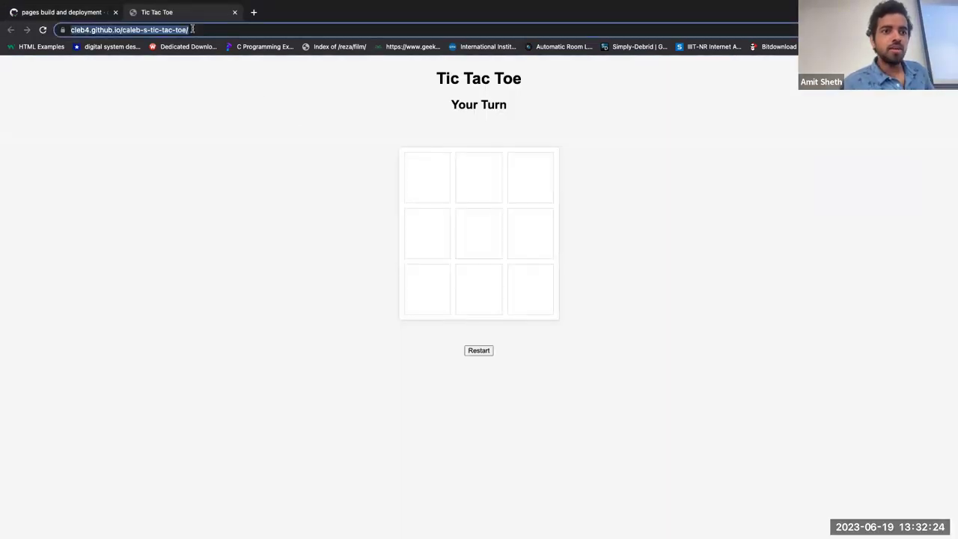
left_click(180, 147)
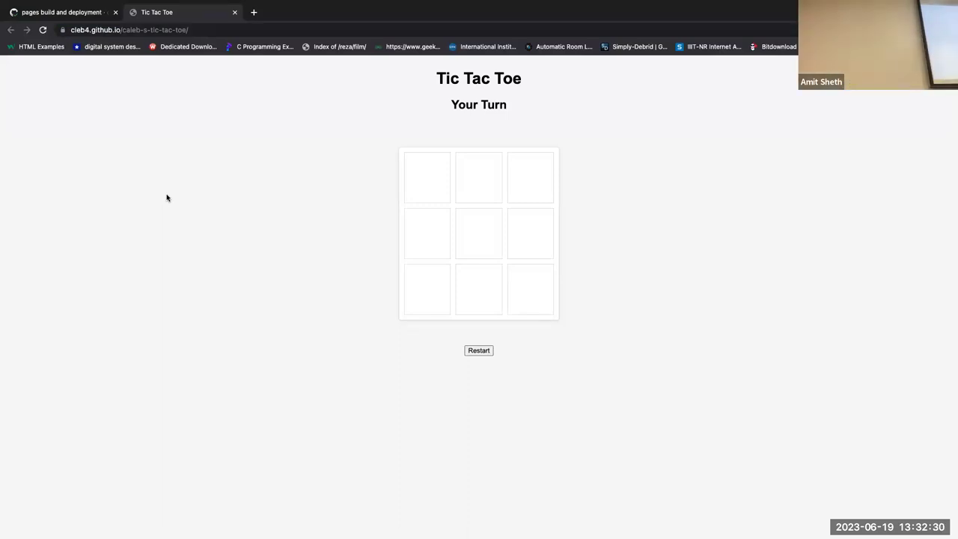
scroll(165, 198, "up", 5)
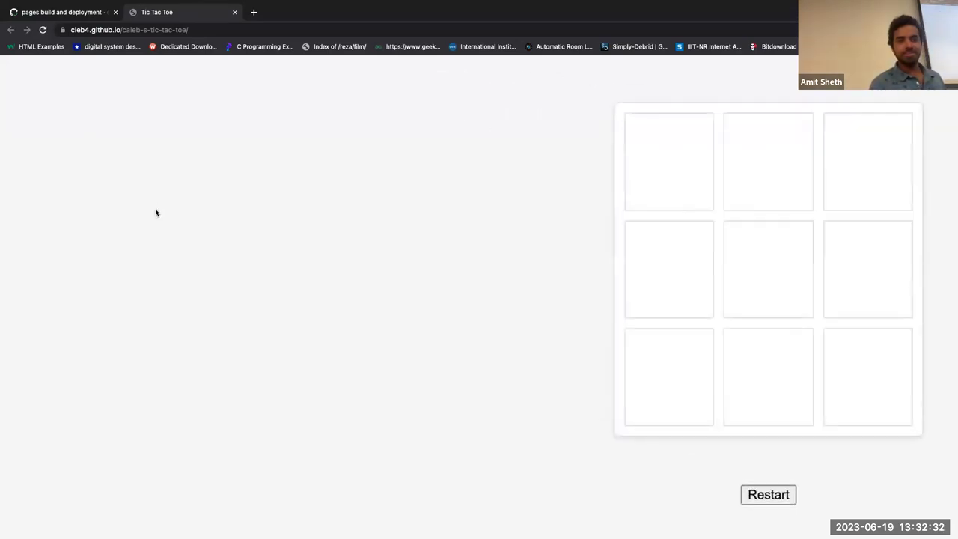
scroll(126, 223, "down", 3)
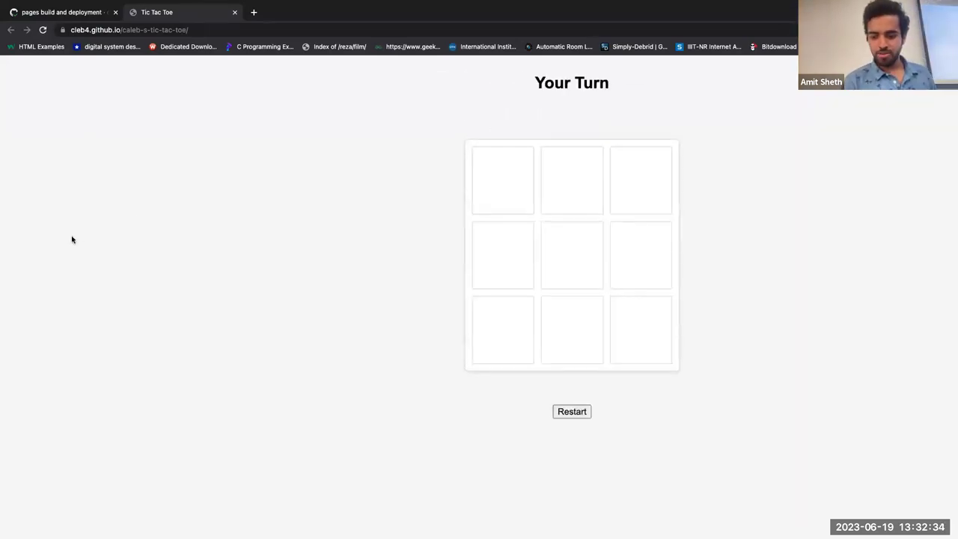
key("super+equal")
left_click(212, 28)
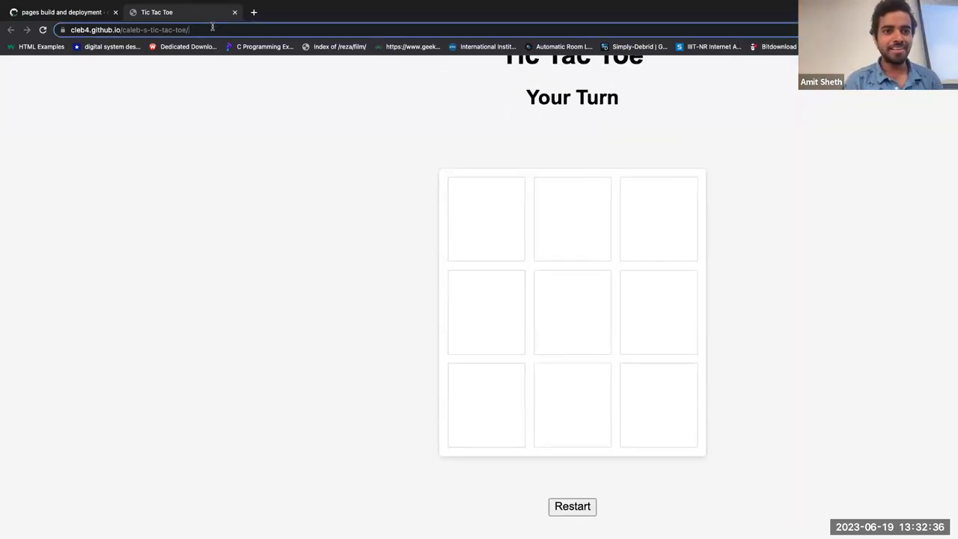
left_click(188, 186)
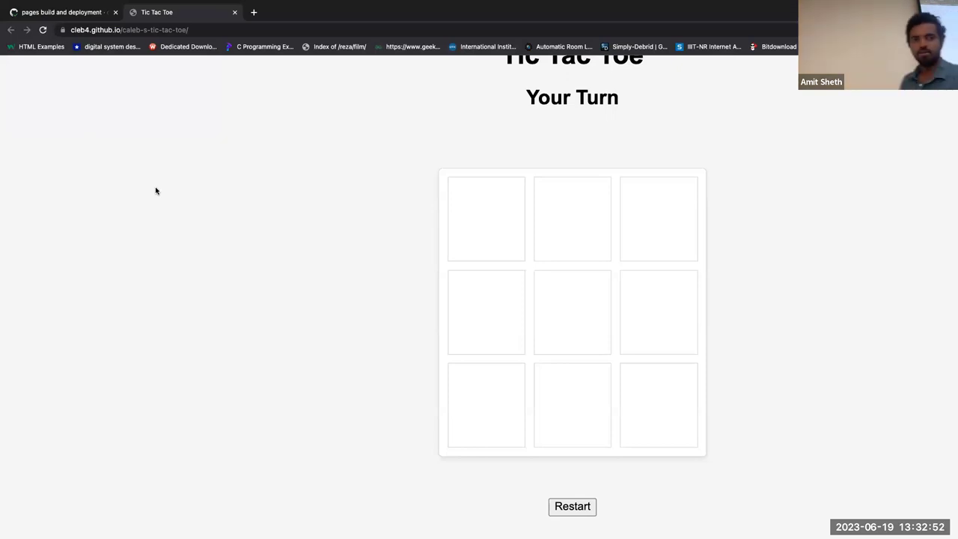
left_click(214, 29)
key("ctrl+c")
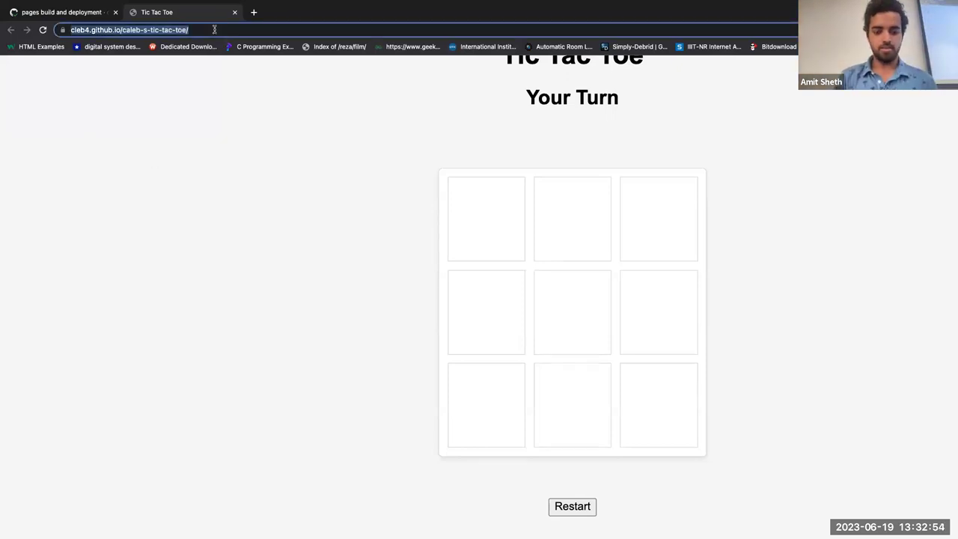
key("ctrl+shift+n")
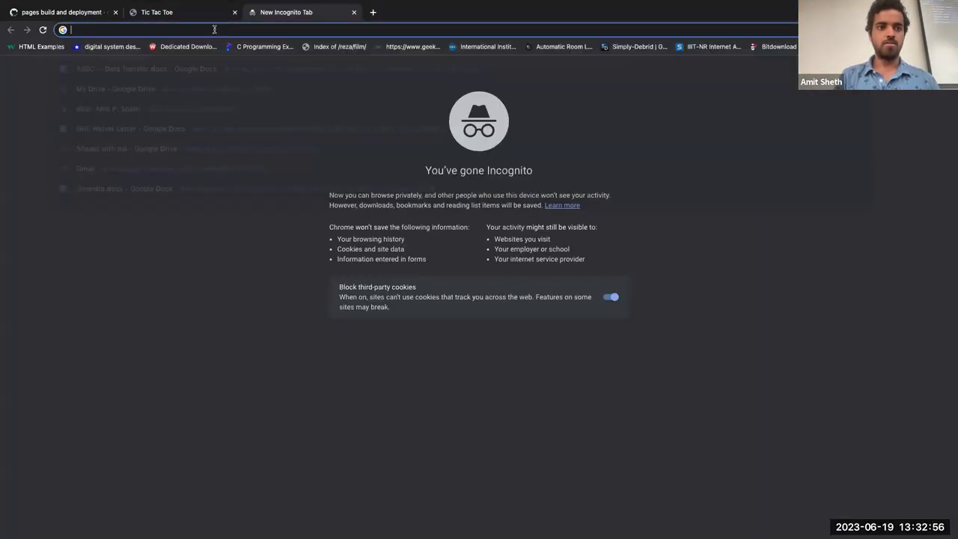
Open the hastebin suggestion from the address bar.
type("hasr")
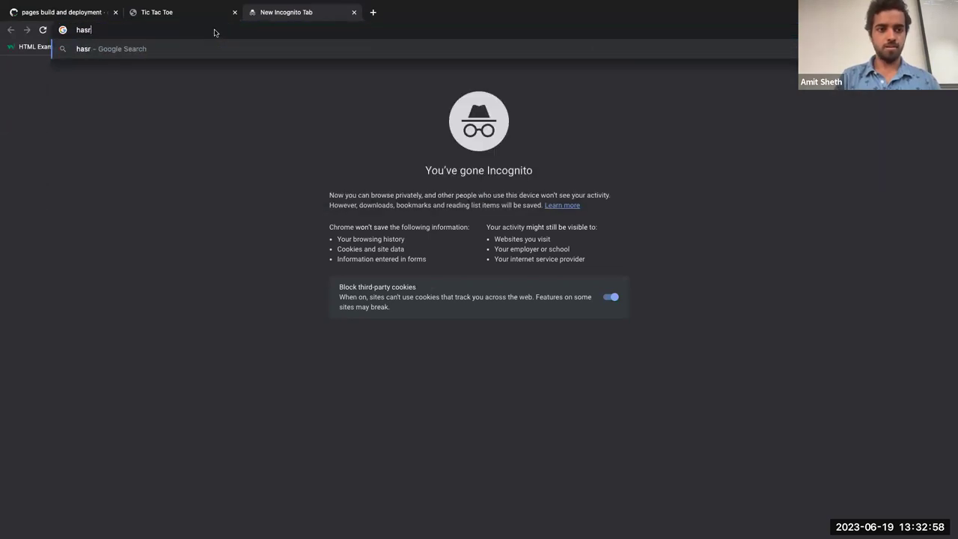
key("BackSpace")
type("tebin")
key("Down")
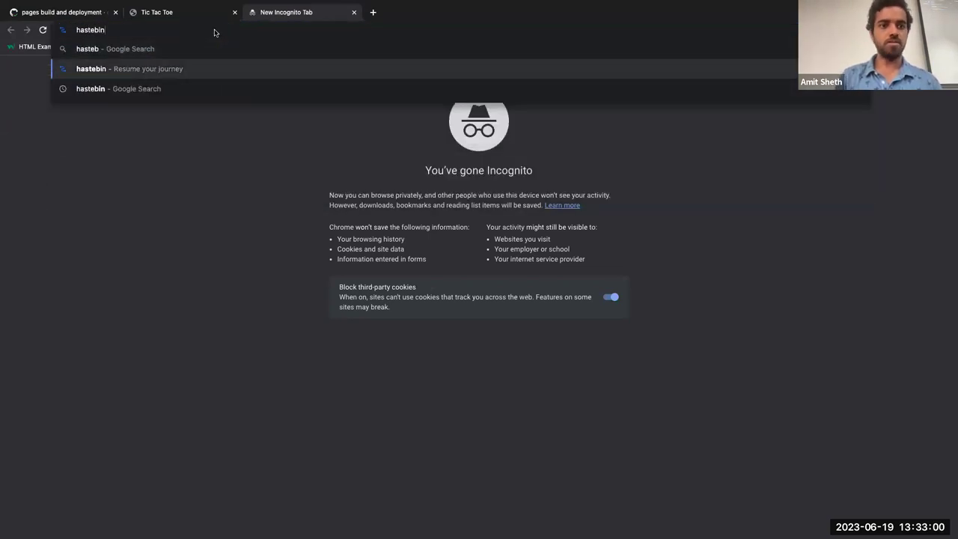
key("Return")
Close the stray History tab and start a new blank tab.
left_click(367, 18)
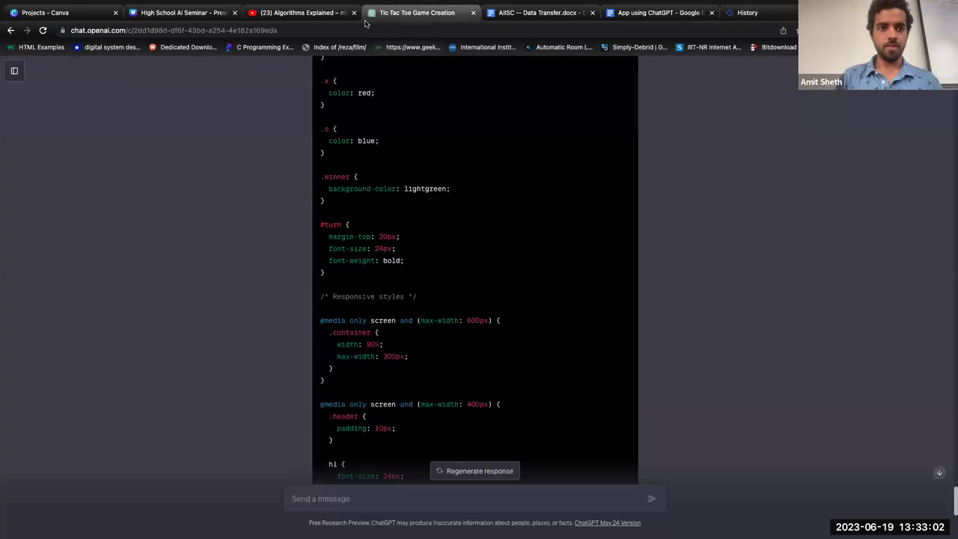
middle_click(769, 17)
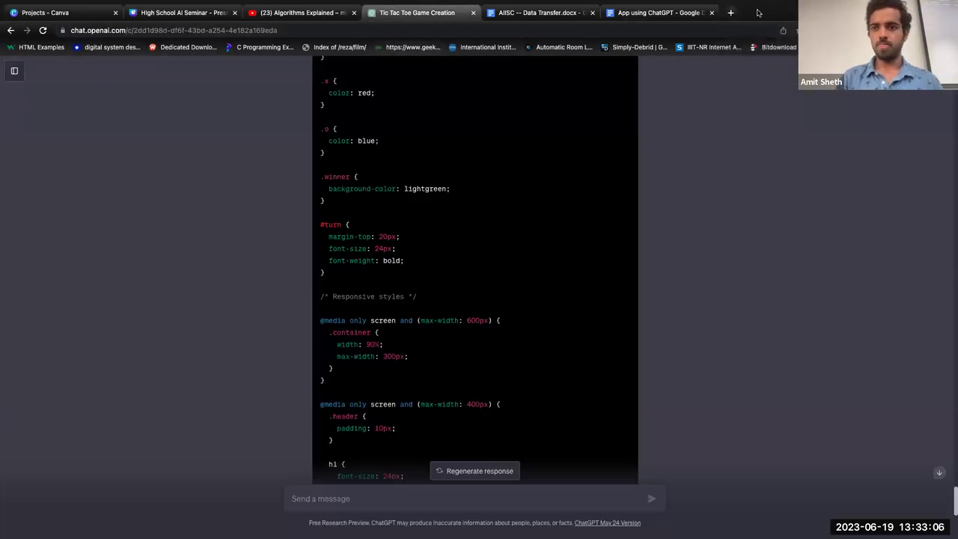
left_click(731, 13)
Search Google for 'hastebin' in the new tab.
type("hast")
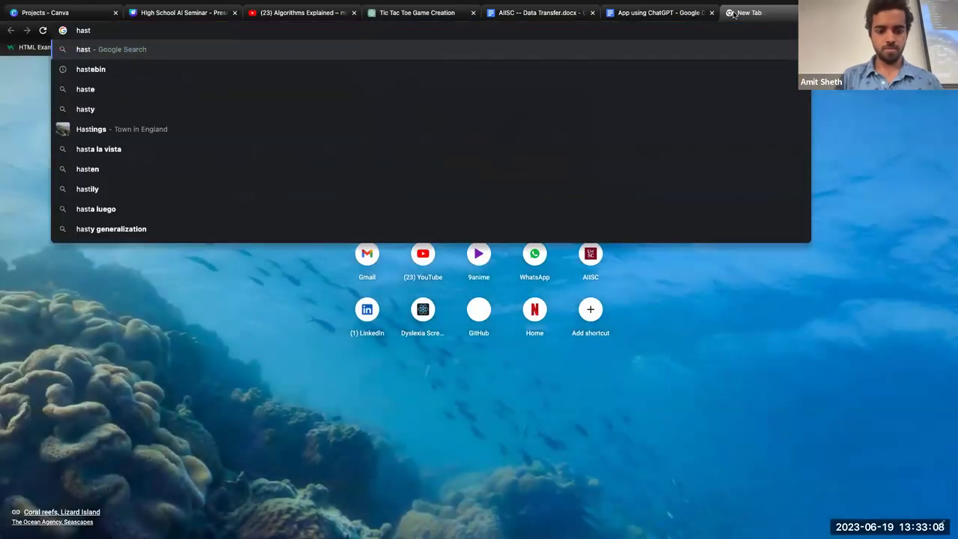
type("ebin")
key("ctrl+a")
key("BackSpace")
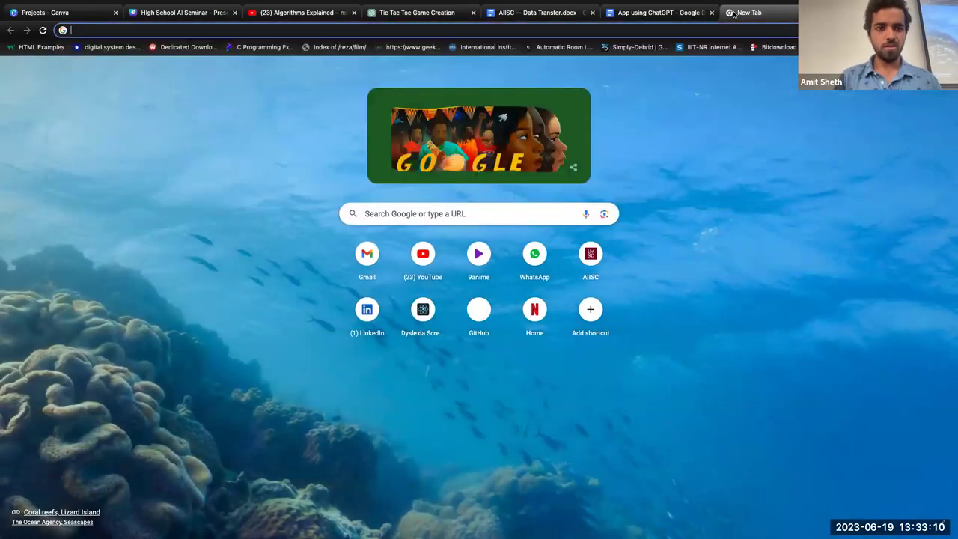
key("ctrl+v")
key("ctrl+0")
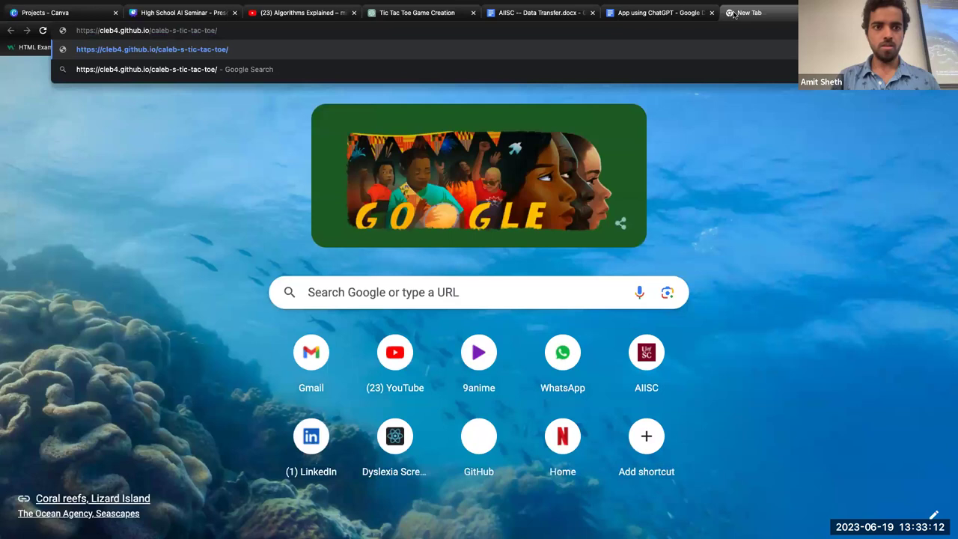
key("ctrl+a")
type("hast")
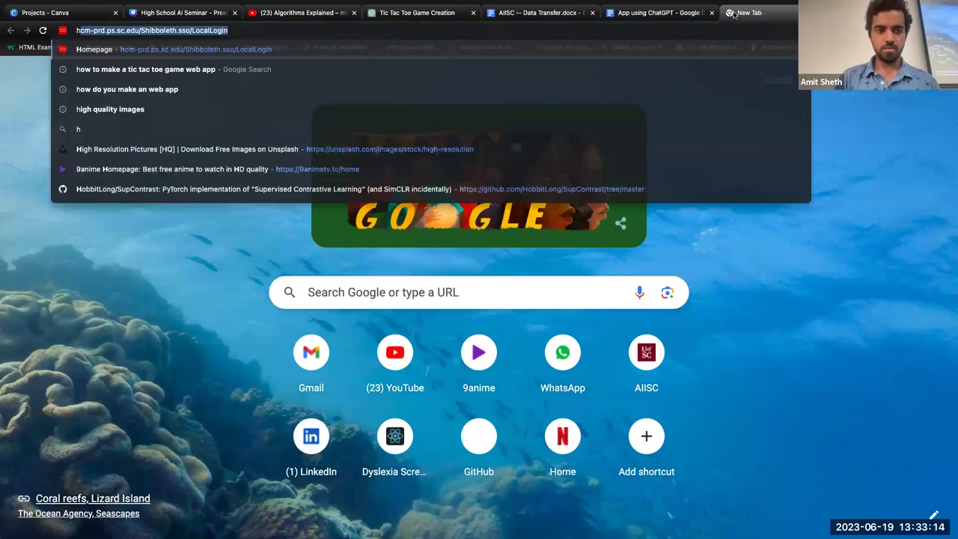
type("ebin")
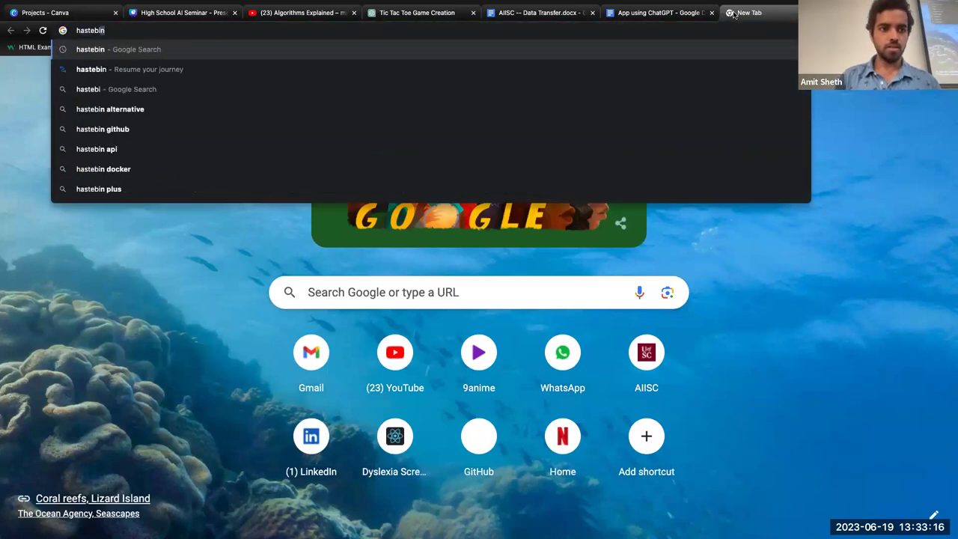
key("Escape")
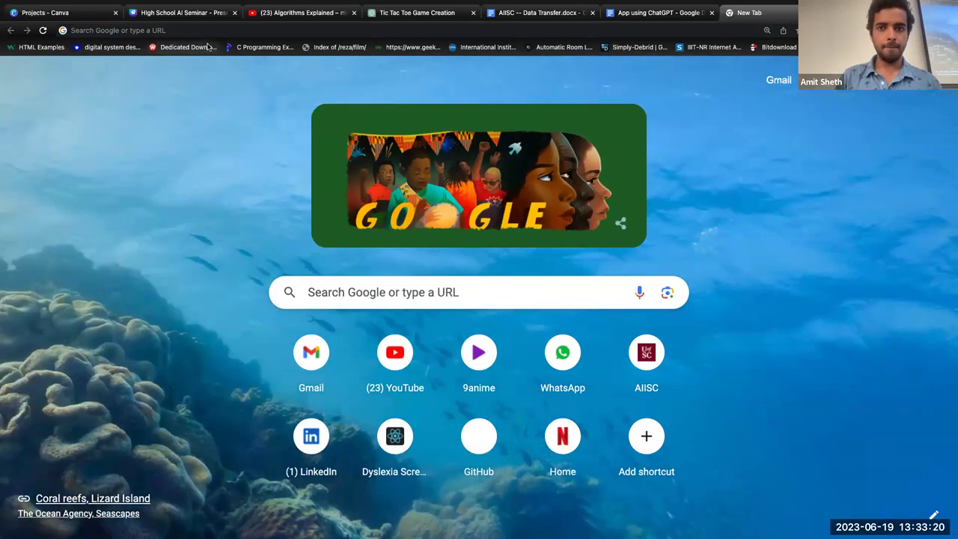
left_click(324, 31)
type("has")
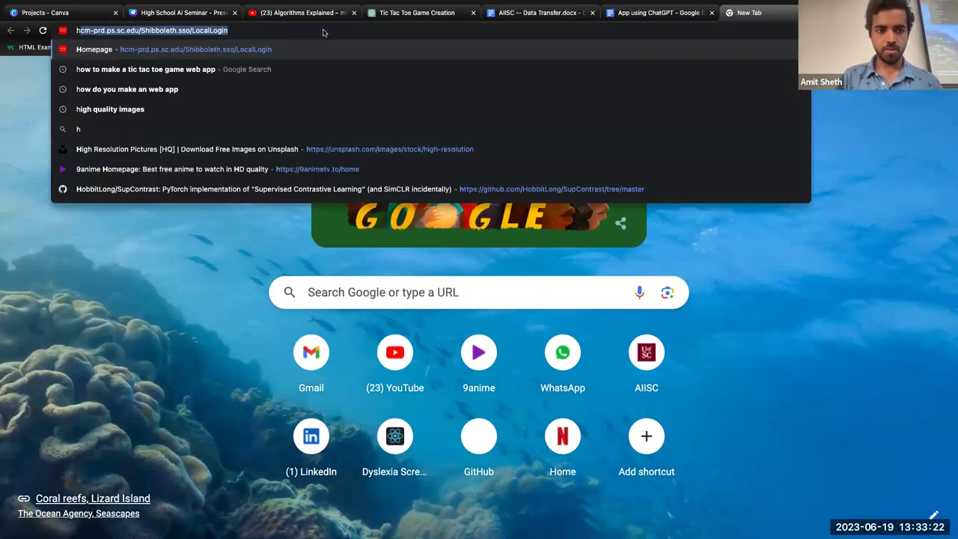
type("tebin")
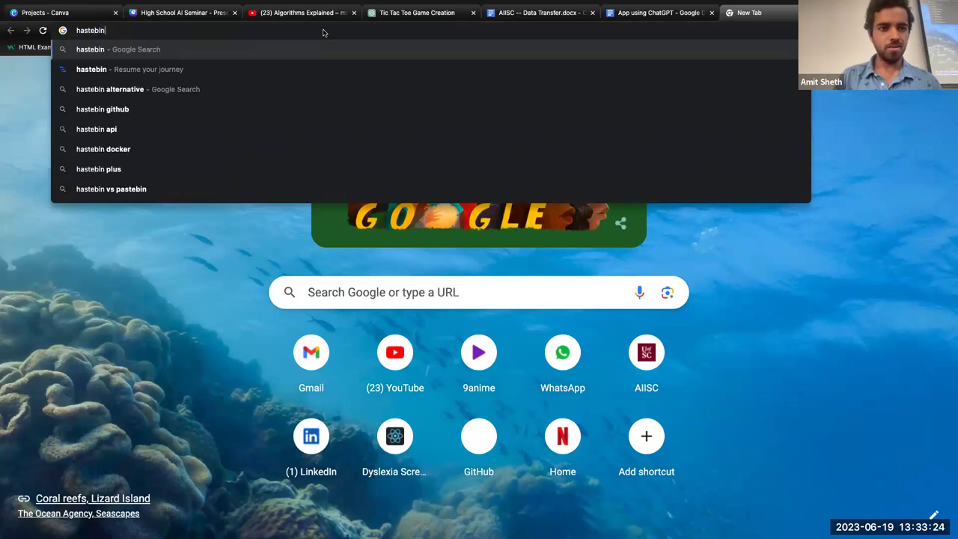
key("Return")
Paste the deployed game's URL into Toptal Hastebin and enlarge the page so it reads clearly.
left_click(134, 181)
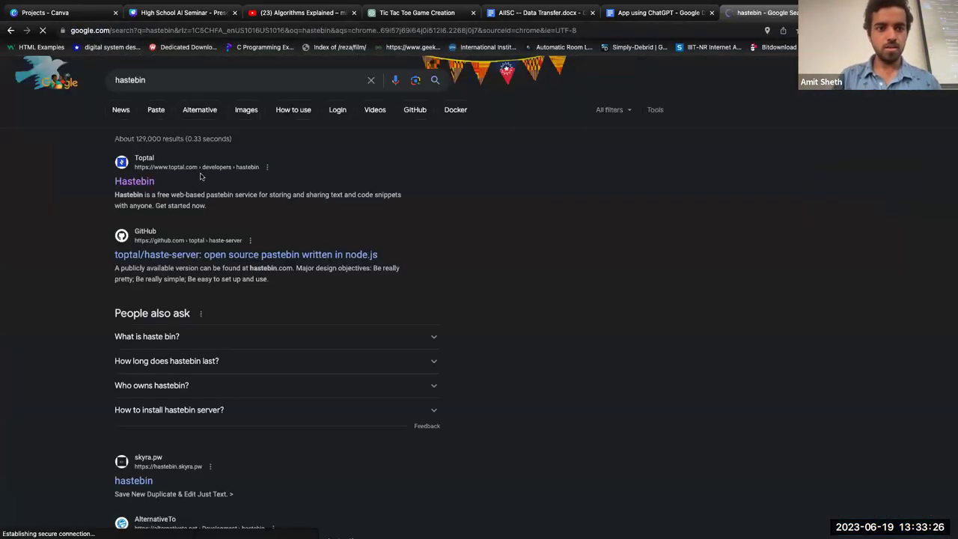
key("ctrl+v")
key("ctrl+plus")
key("ctrl+plus")
key("ctrl+plus")
key("ctrl+plus")
key("ctrl+plus")
key("ctrl+plus")
key("ctrl+plus")
key("ctrl+plus")
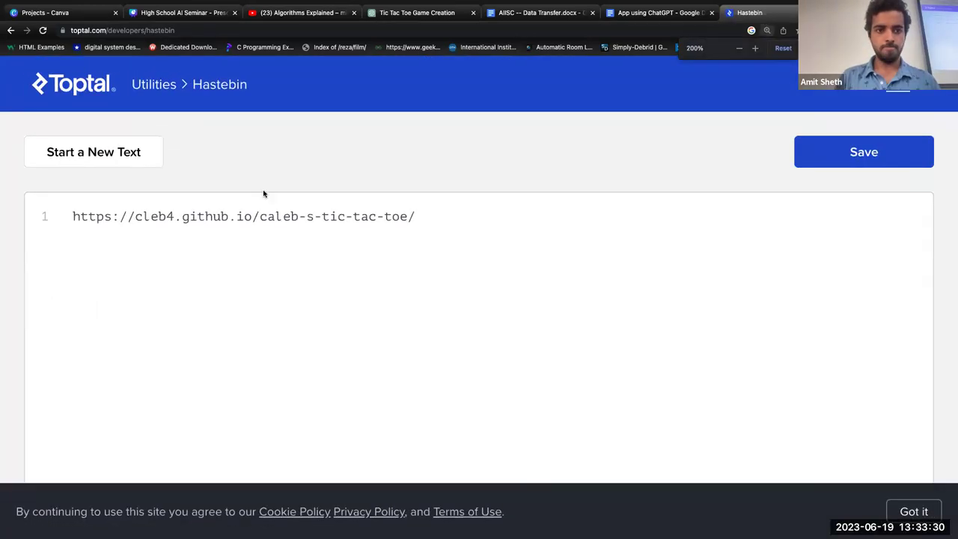
key("ctrl+minus")
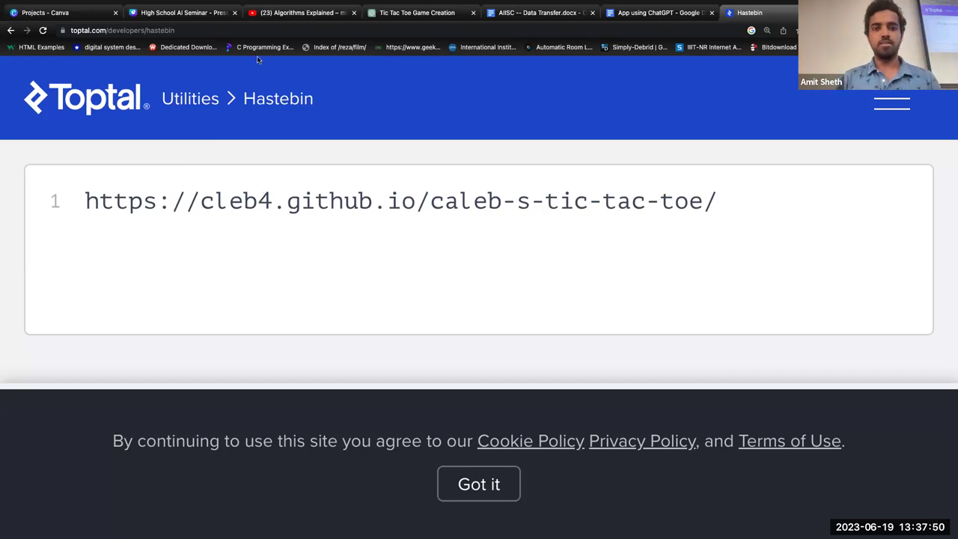
Return to the 'App using ChatGPT' Google Doc.
left_click(633, 20)
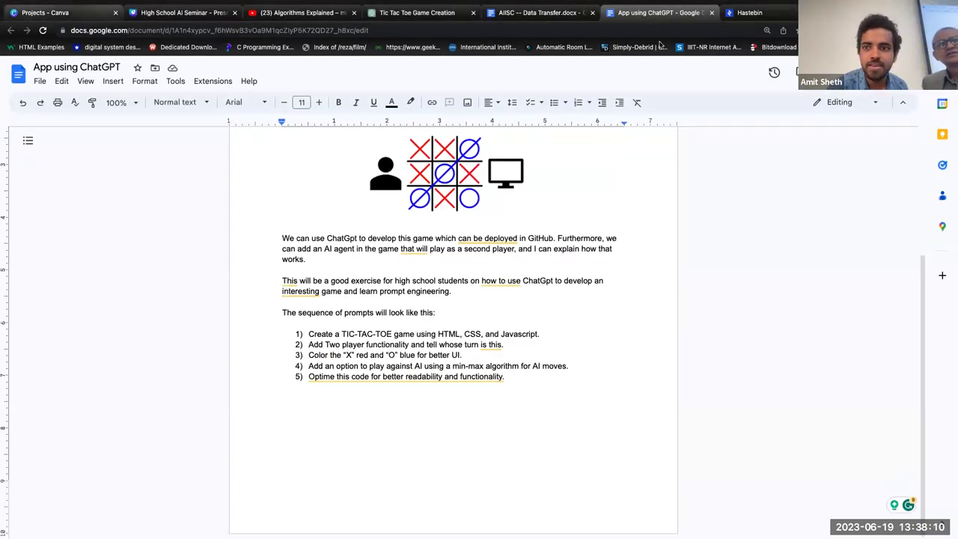
Leave full screen and open the local Tic Tac Toe index.html from its Finder folder.
key("ctrl+Left")
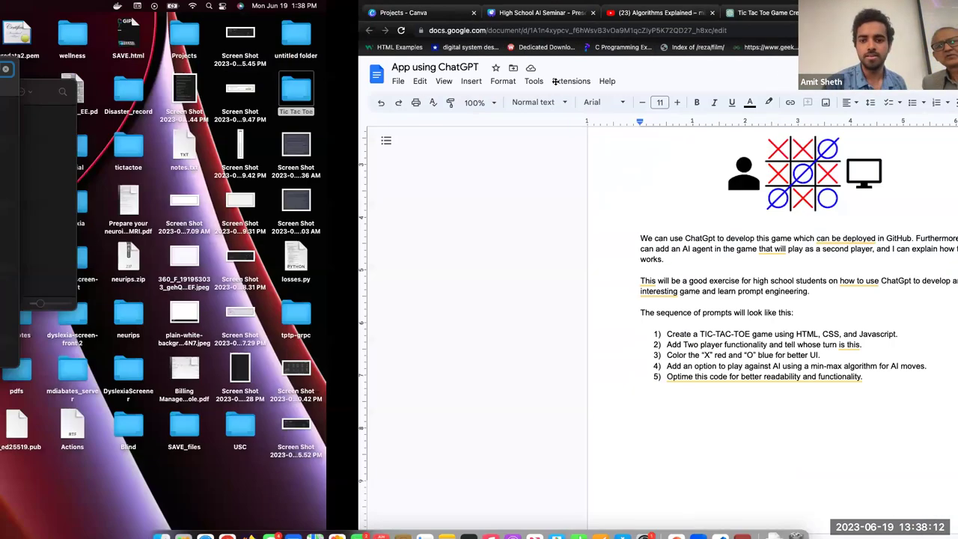
key("ctrl+Up")
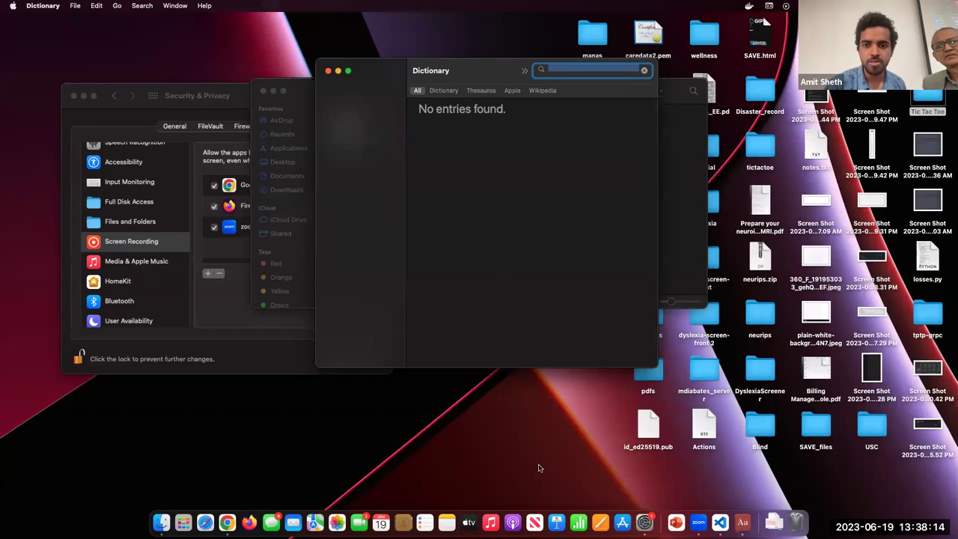
left_click(355, 133)
double_click(355, 133)
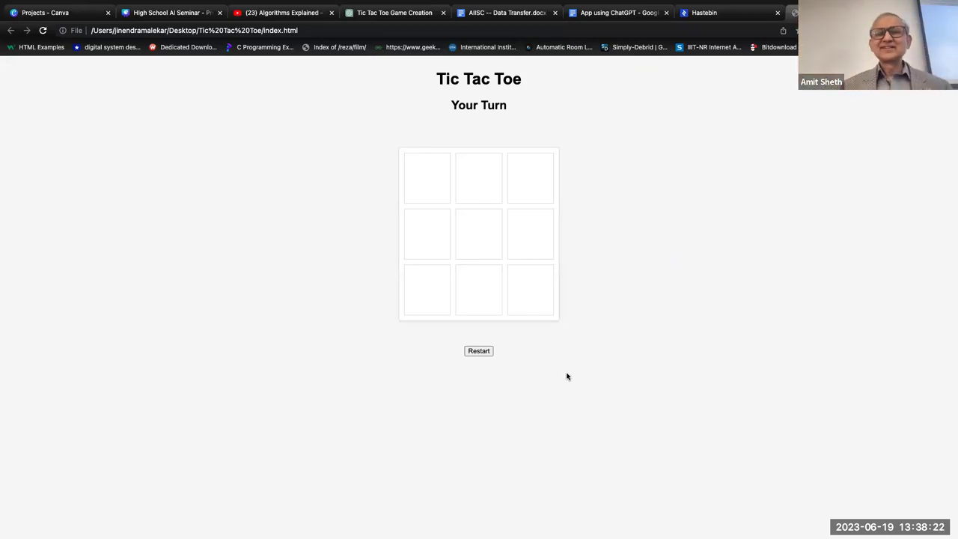
Place X in the top-right cell, prompting the AI's O in the centre.
left_click(529, 177)
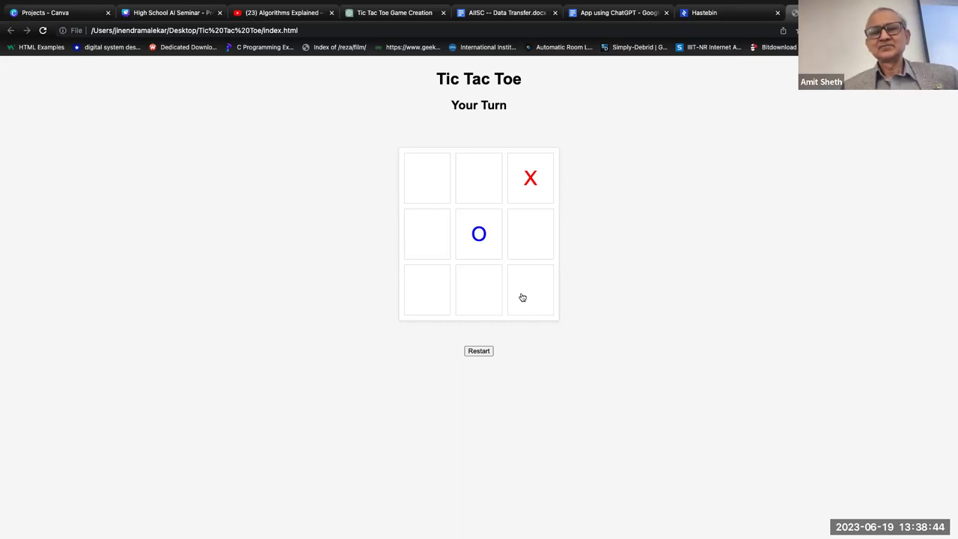
Place X's bottom-left, top-left and bottom-right until the AI wins the middle row, then restart.
left_click(436, 292)
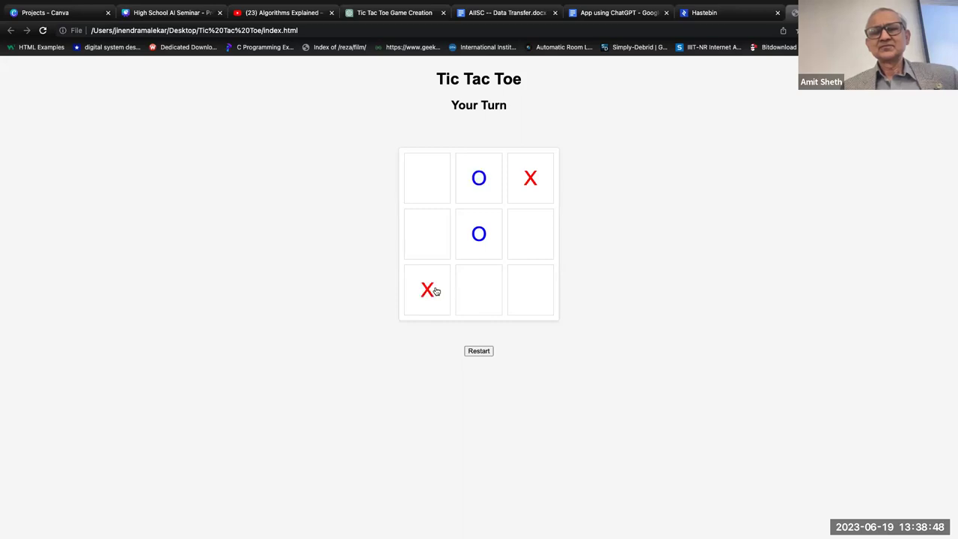
left_click(420, 190)
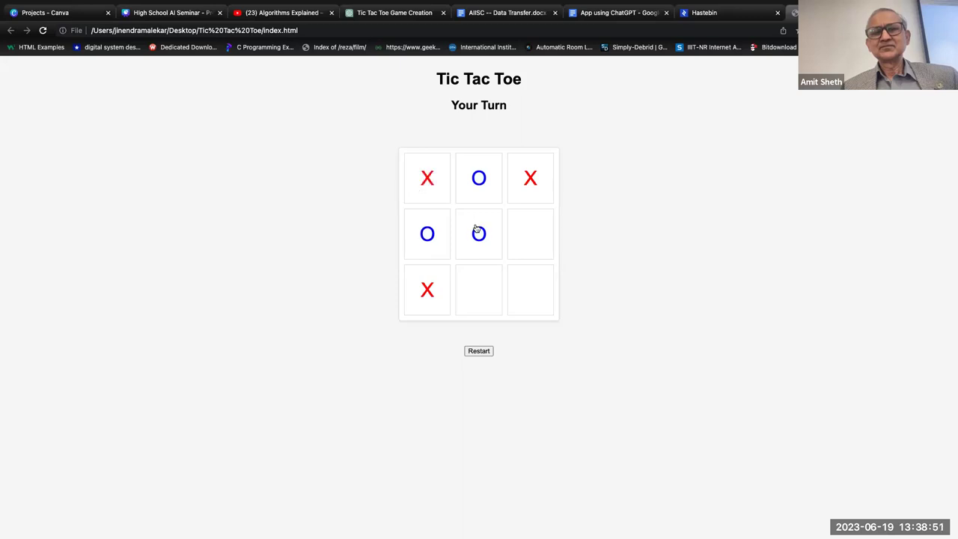
left_click(524, 290)
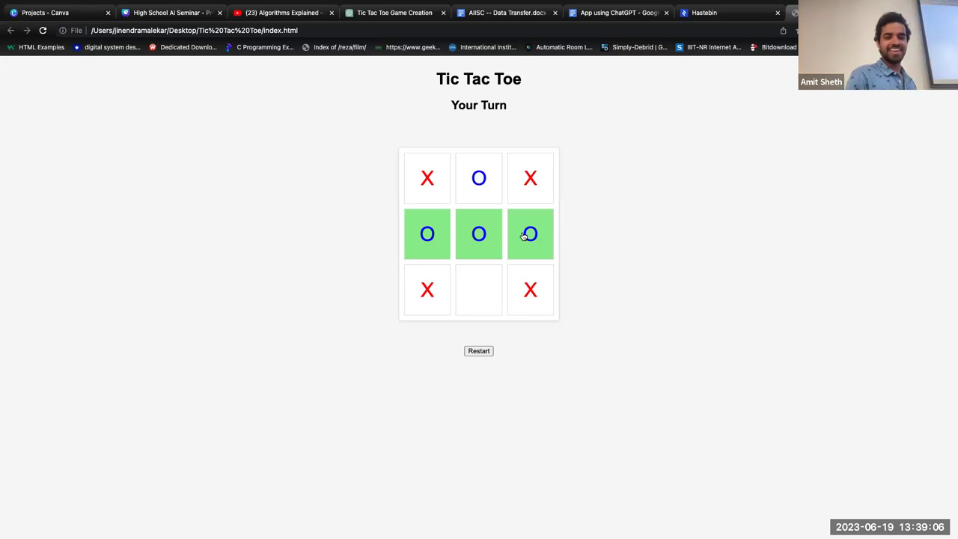
left_click(524, 236)
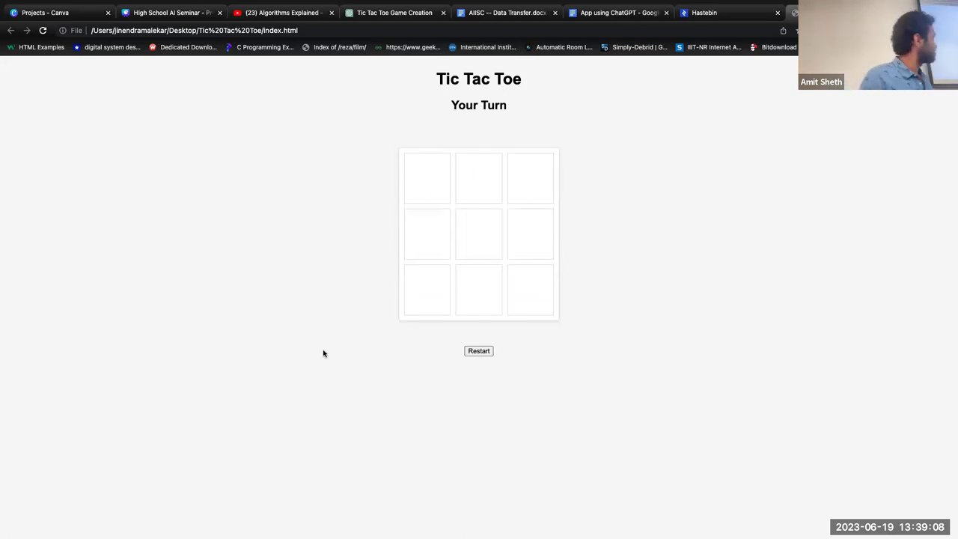
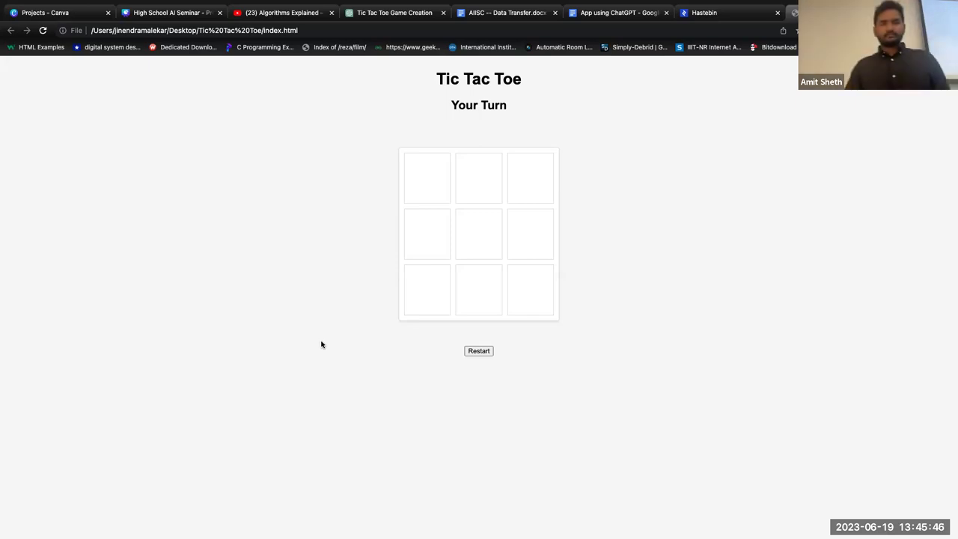
Switch to the App using ChatGPT document and delete the stray '==' typed below item 5.
left_click(582, 12)
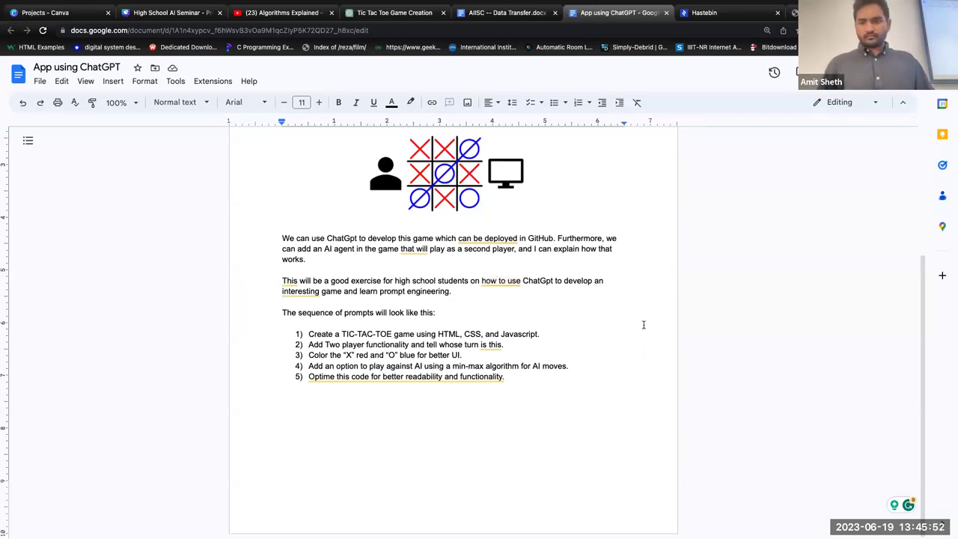
type("==")
key("BackSpace")
key("BackSpace")
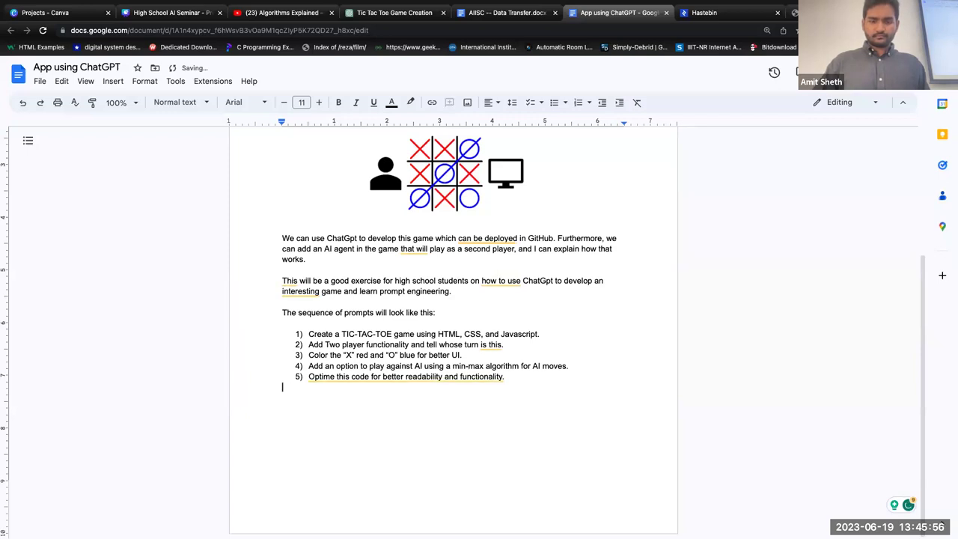
key("BackSpace")
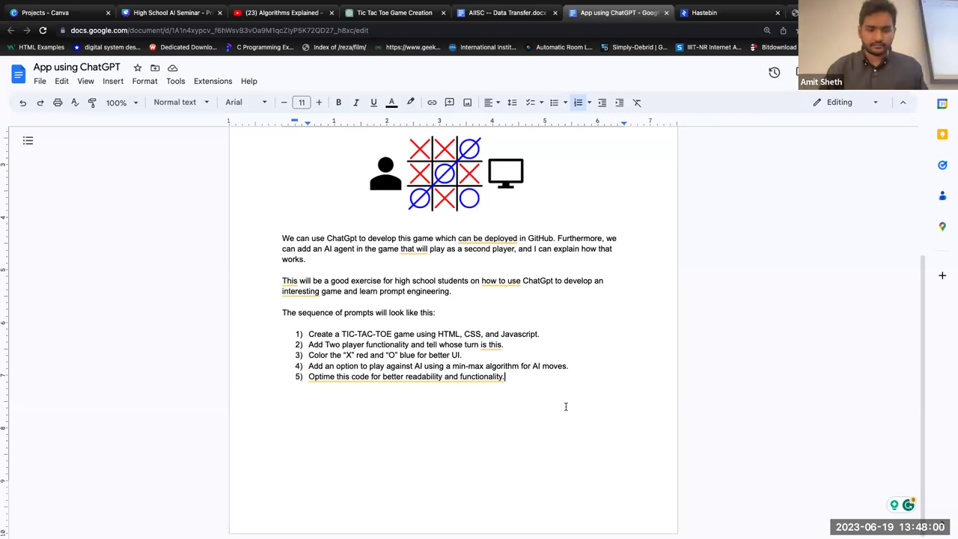
Select the prompts heading and five numbered items and enlarge them to 20 pt.
left_click(518, 321)
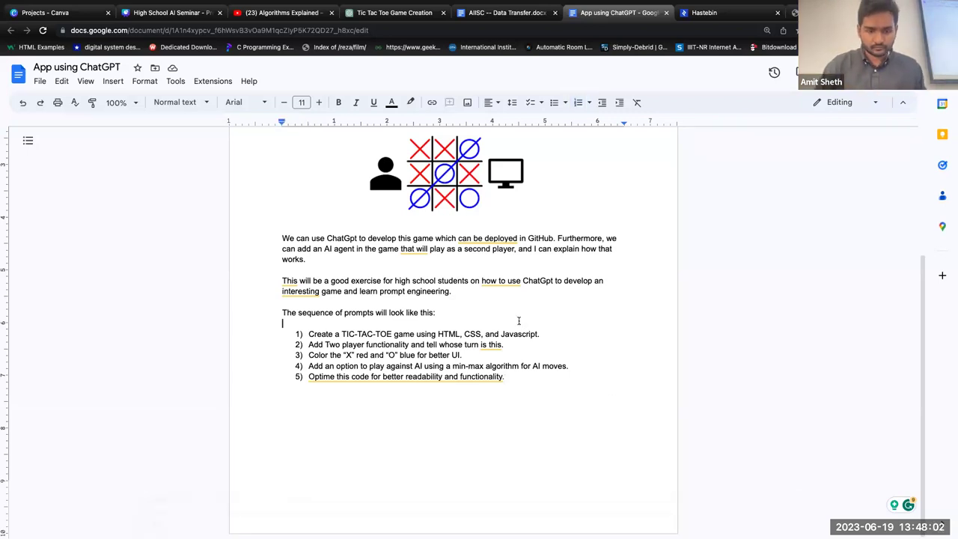
key("ctrl+F3")
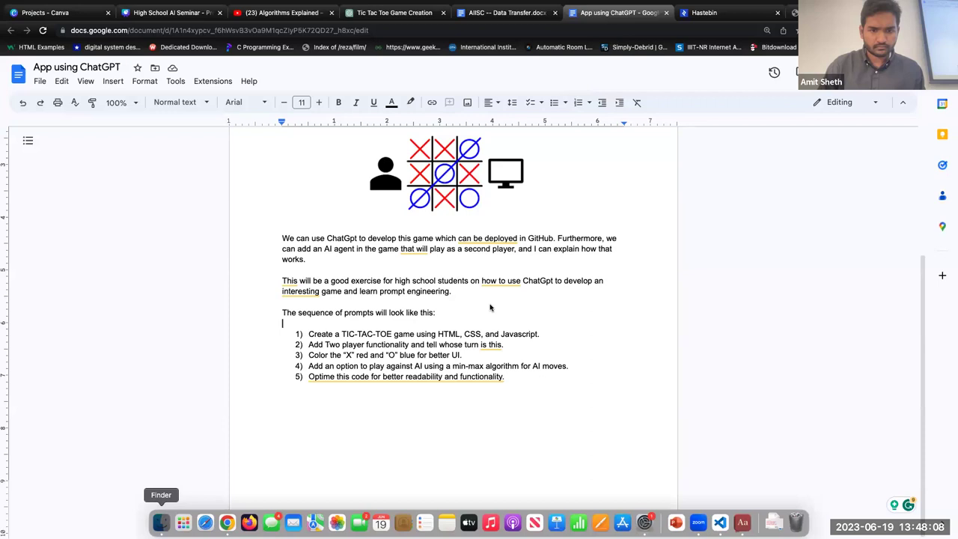
left_click_drag(506, 376, 257, 316)
left_click(508, 374)
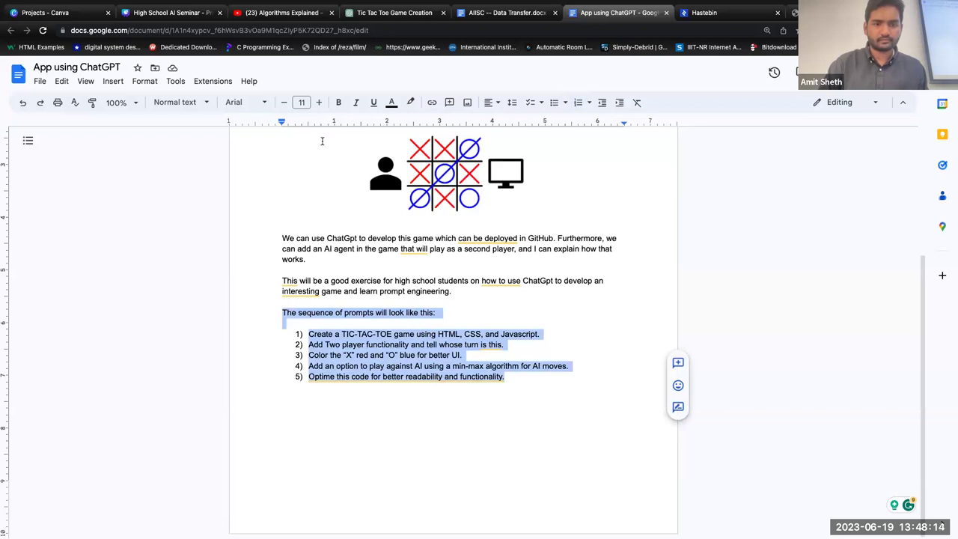
left_click(319, 103)
left_click(319, 103)
left_click(319, 103)
left_click(319, 103)
left_click(319, 102)
left_click(318, 103)
left_click(319, 103)
left_click(319, 103)
left_click(319, 103)
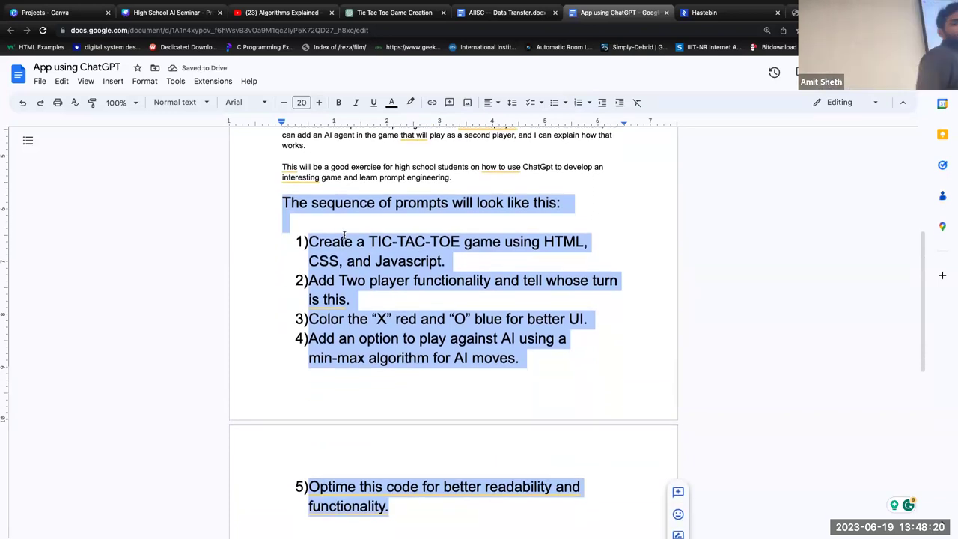
left_click(538, 390)
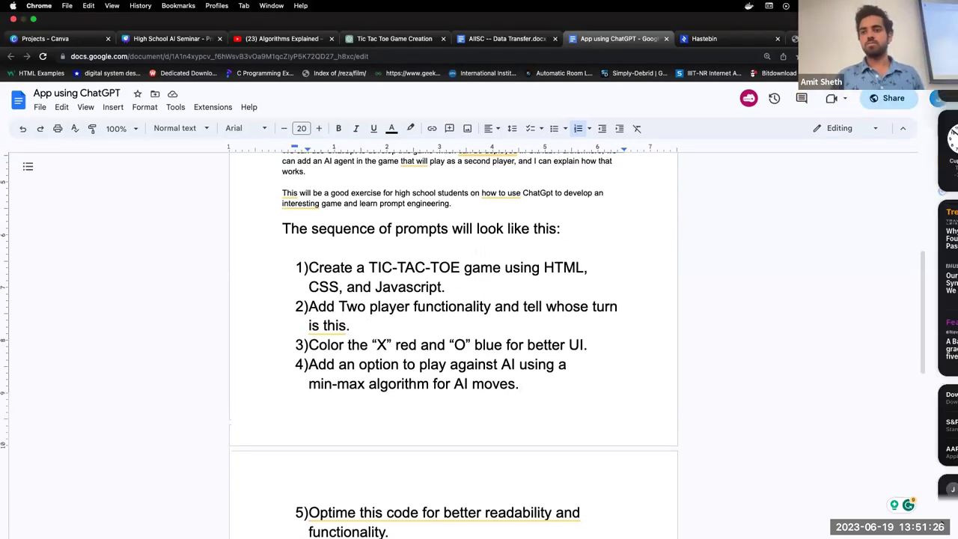
Select the whole five-item prompt list, from 'Create' in item 1 to 'functionality.' in item 5.
left_click(738, 238)
left_click(738, 237)
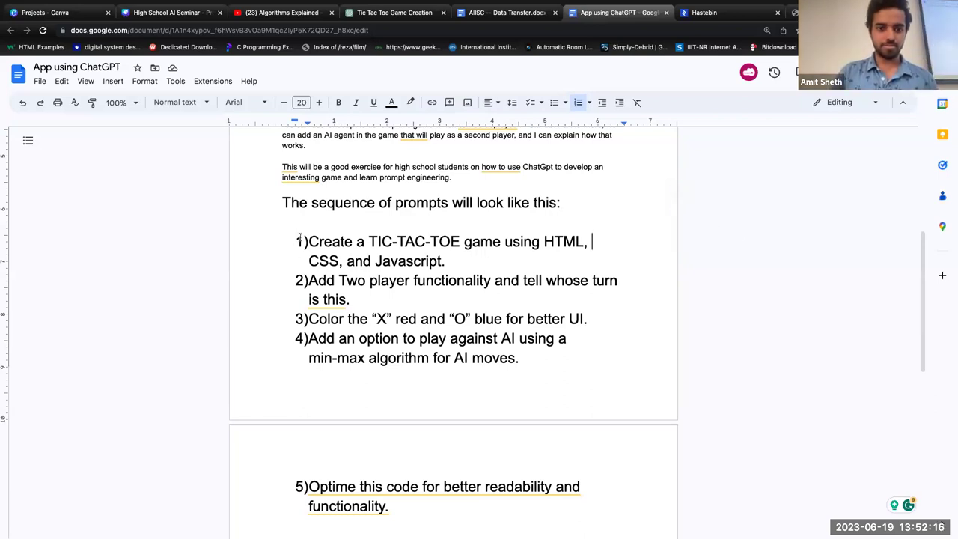
left_click_drag(289, 239, 403, 501)
key("ctrl+c")
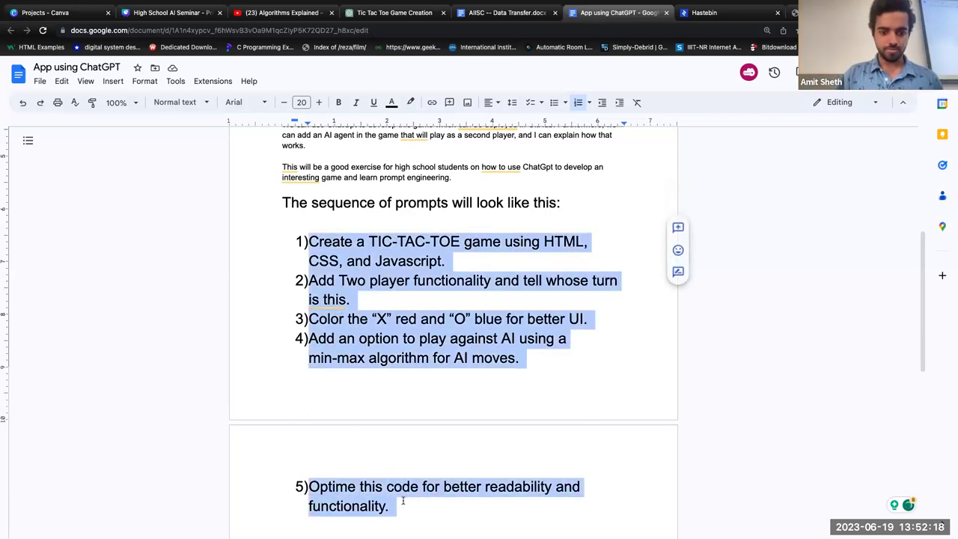
Close an accidentally opened ChatGPT tab and undo stray typing over the prompt list.
key("ctrl+t")
type("c")
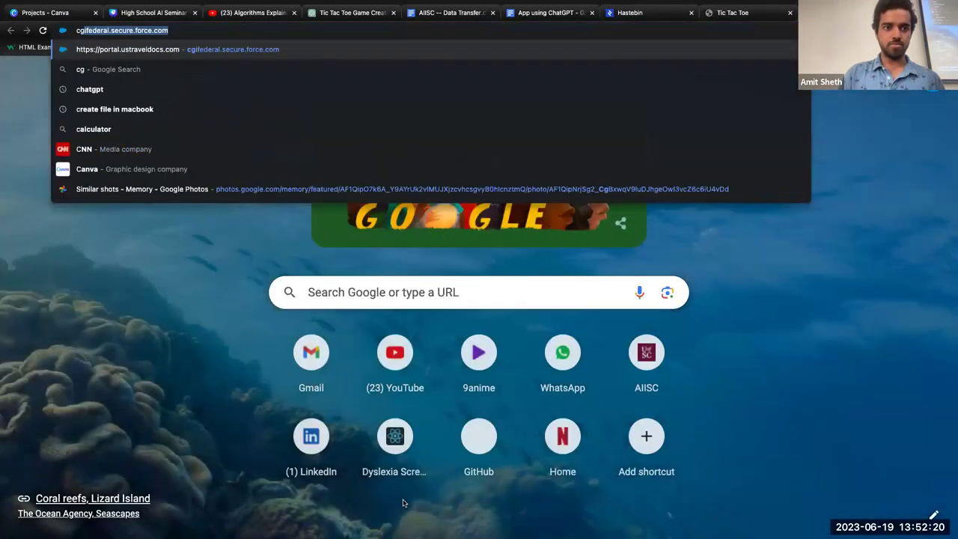
type("h")
key("Return")
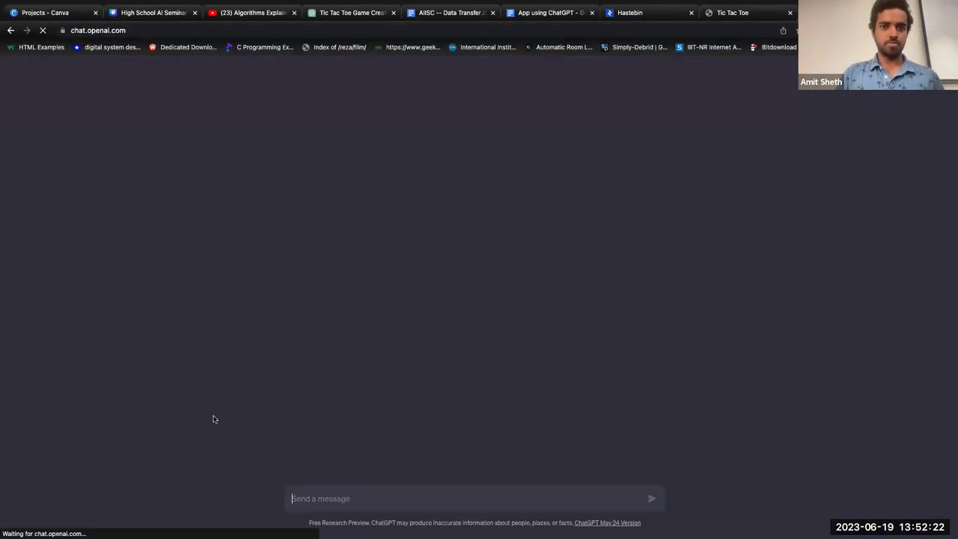
key("ctrl+w")
type("c")
key("BackSpace")
type("cg")
key("ctrl+z")
key("ctrl+z")
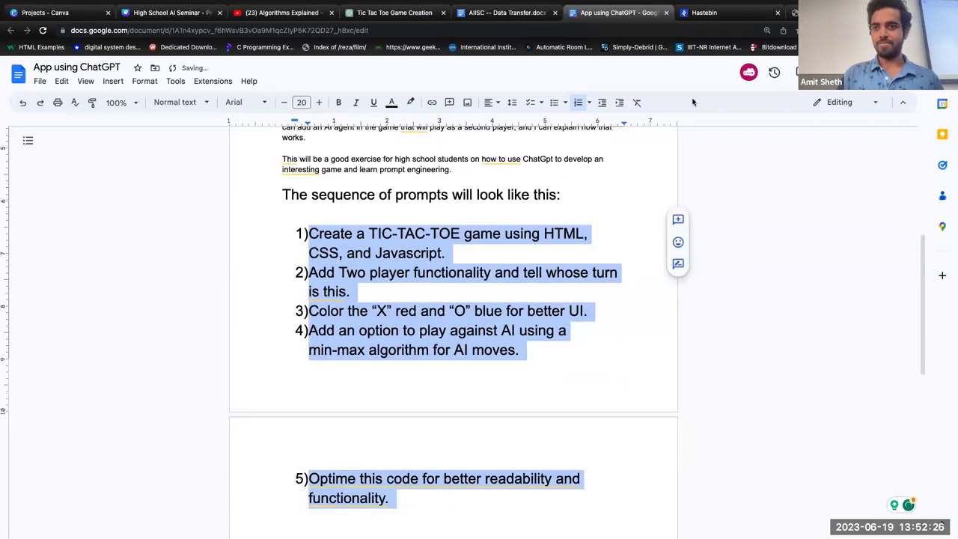
Load chat.google.com in a new browser tab.
key("ctrl+t")
type("chat")
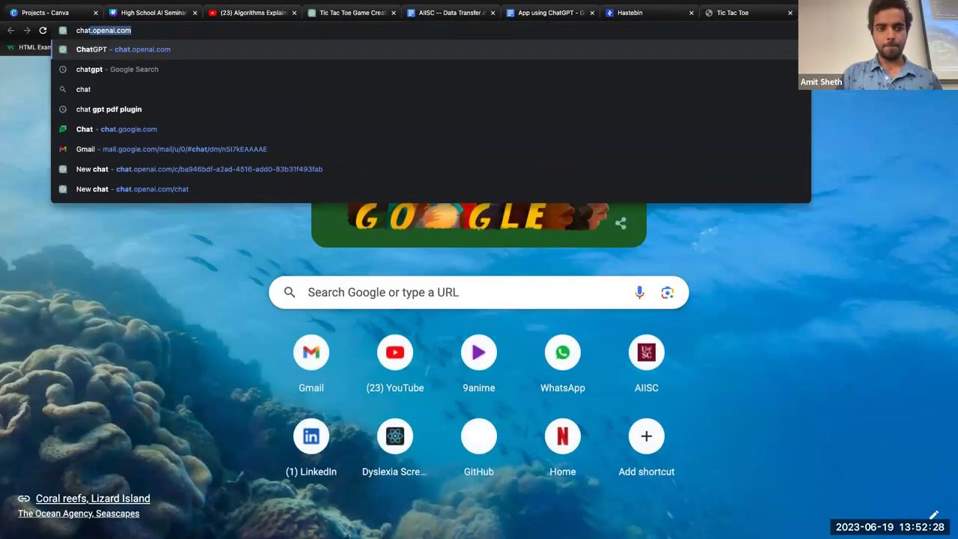
type(".g")
key("Return")
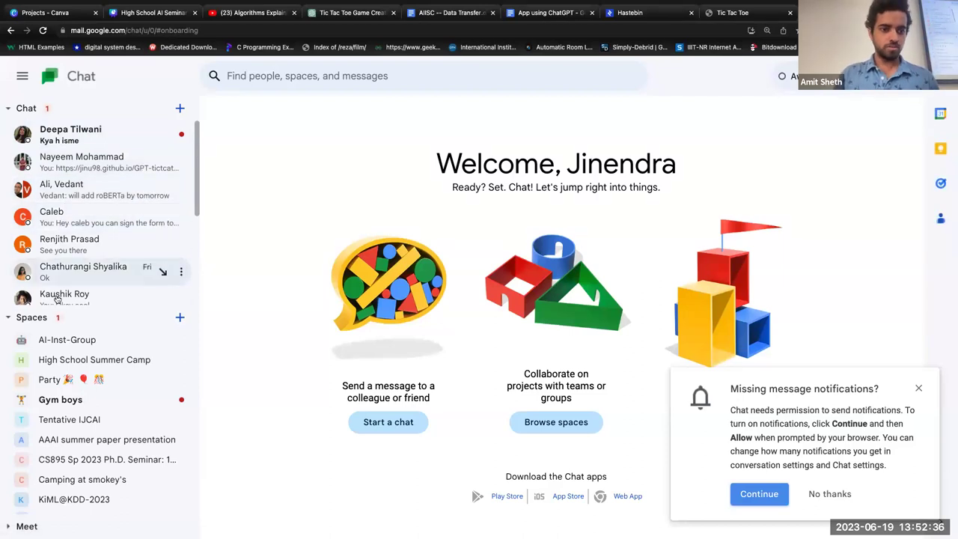
Open a direct-message conversation from the Google Chat list.
scroll(57, 298, "down", 1)
scroll(59, 298, "down", 4)
scroll(75, 244, "up", 5)
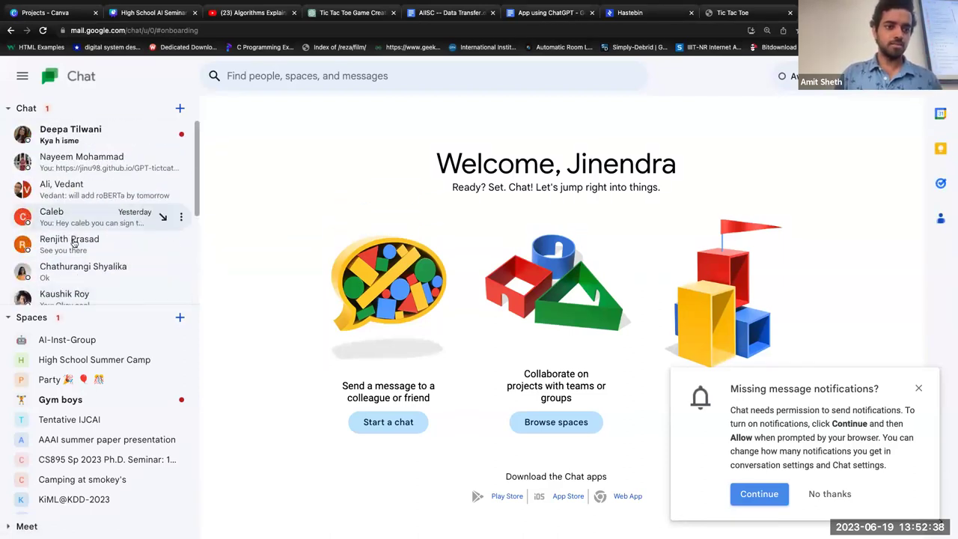
scroll(71, 300, "down", 1)
scroll(75, 359, "down", 1)
scroll(75, 358, "up", 1)
scroll(93, 247, "up", 1)
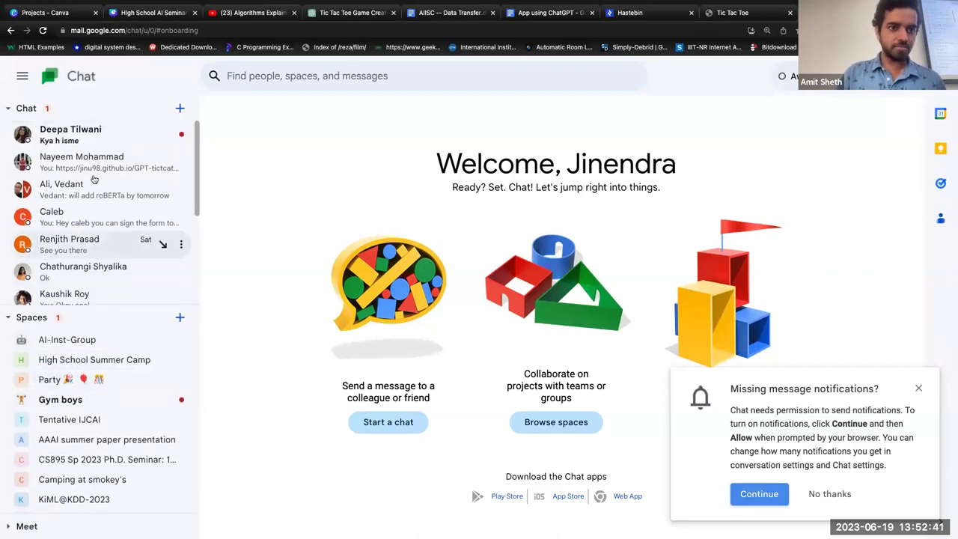
left_click(87, 238)
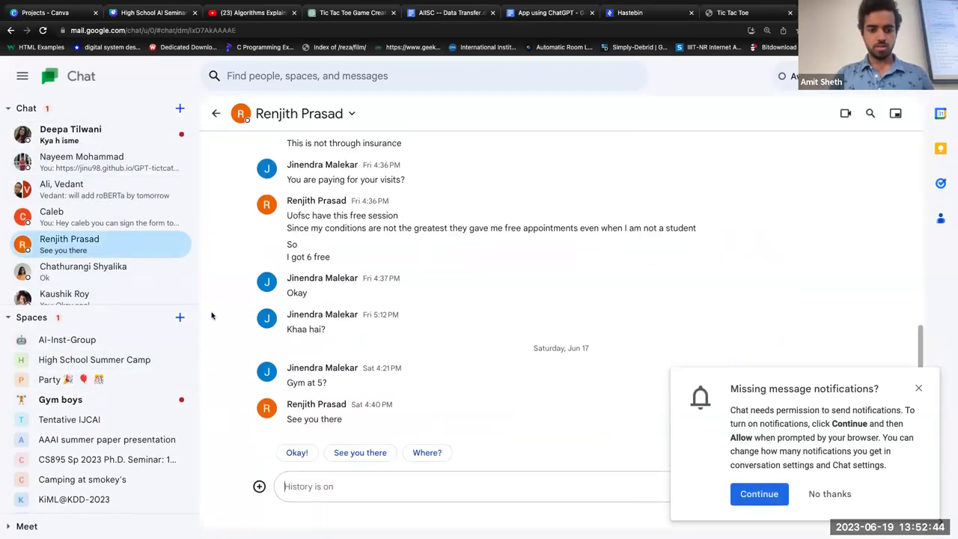
Send the tic-tac-toe prompt list as a message, then deselect it back in the document.
key("ctrl+v")
key("Return")
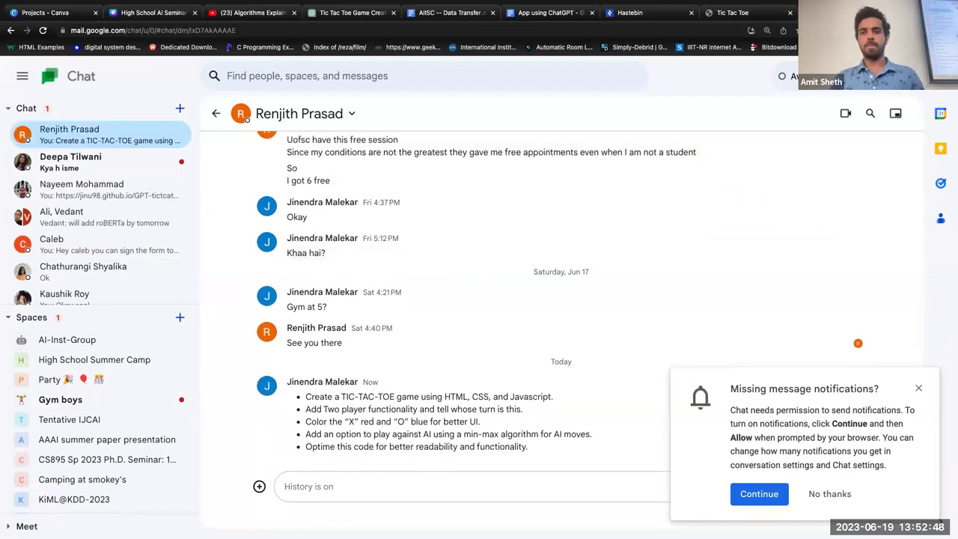
key("alt+Tab")
left_click(613, 222)
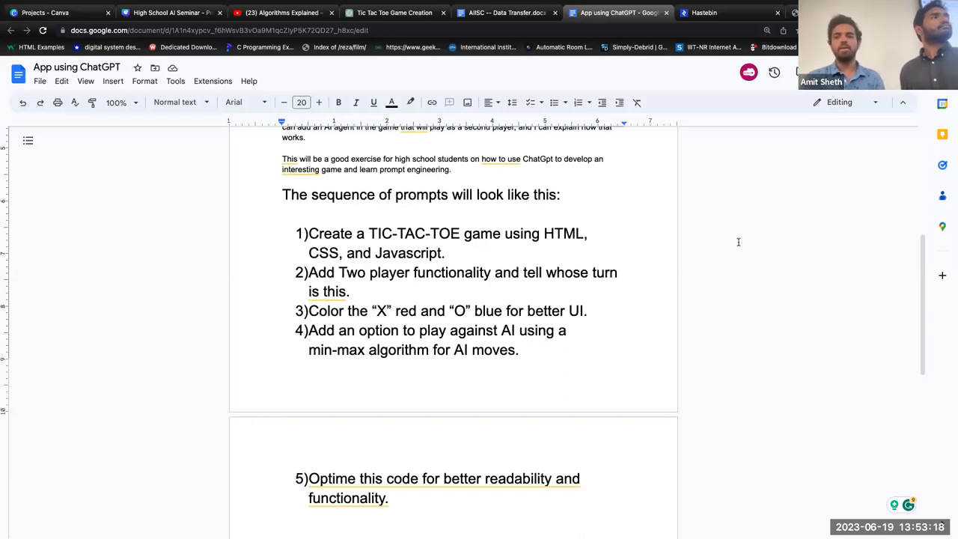
Open the GPT-tictcatoe GitHub repository page in a new tab.
key("ctrl+t")
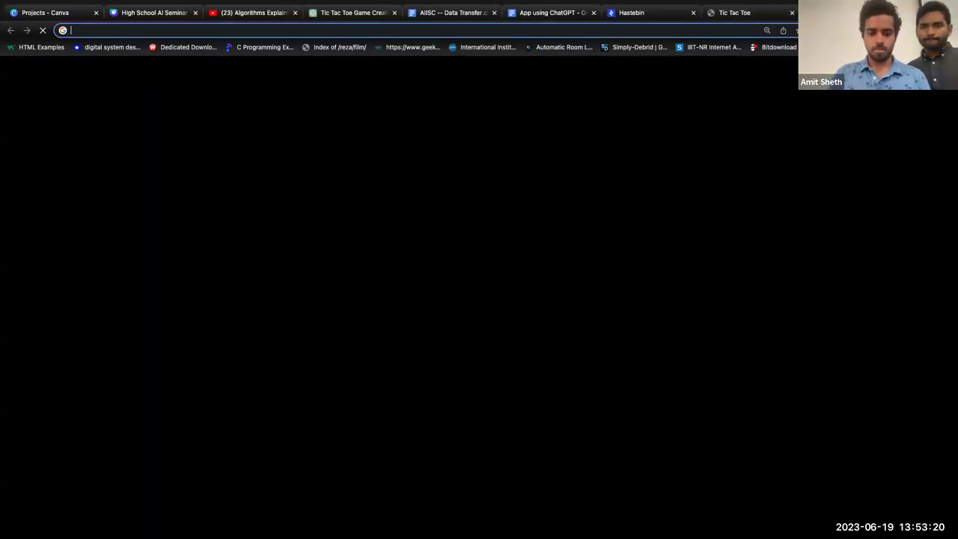
type("c")
key("BackSpace")
key("Escape")
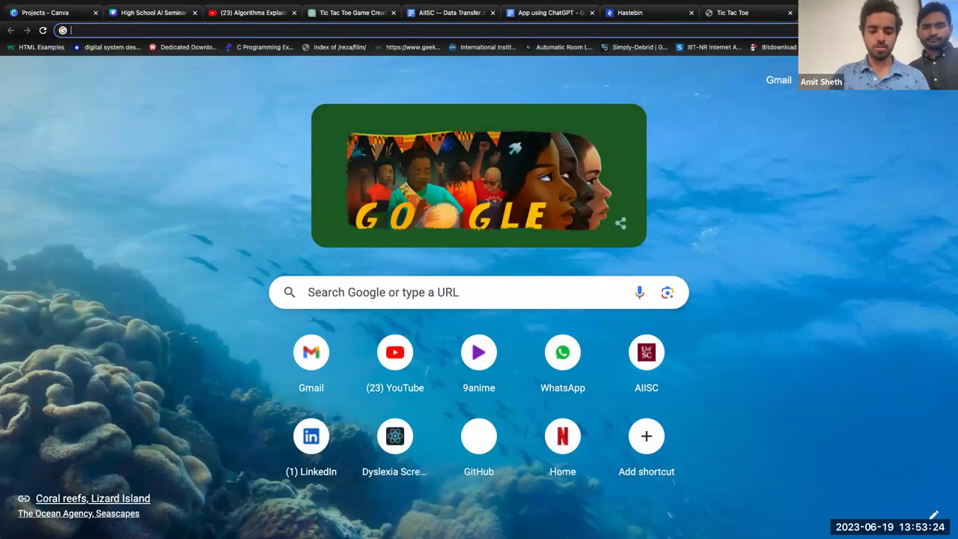
type("jinu")
key("Return")
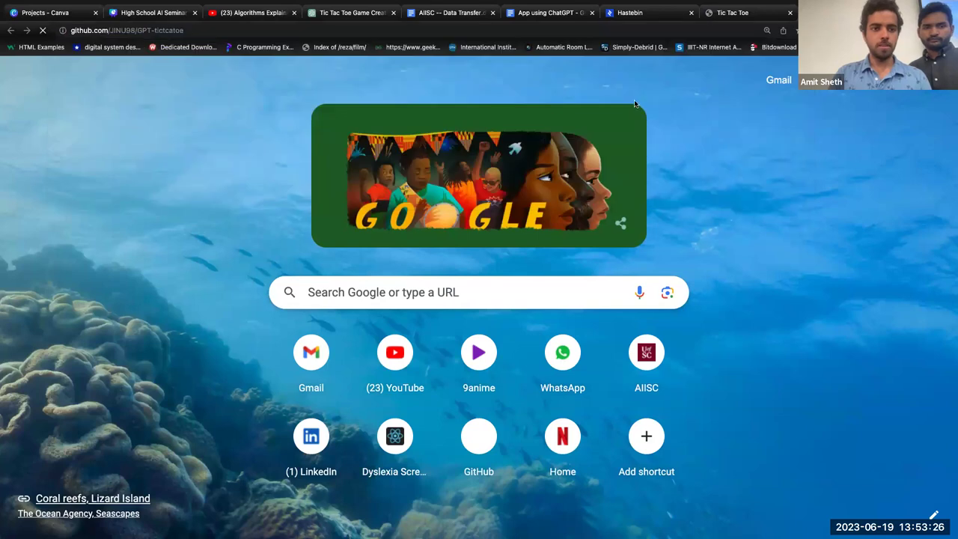
Copy the repository's address and select the existing link in the Hastebin paste.
left_click(238, 29)
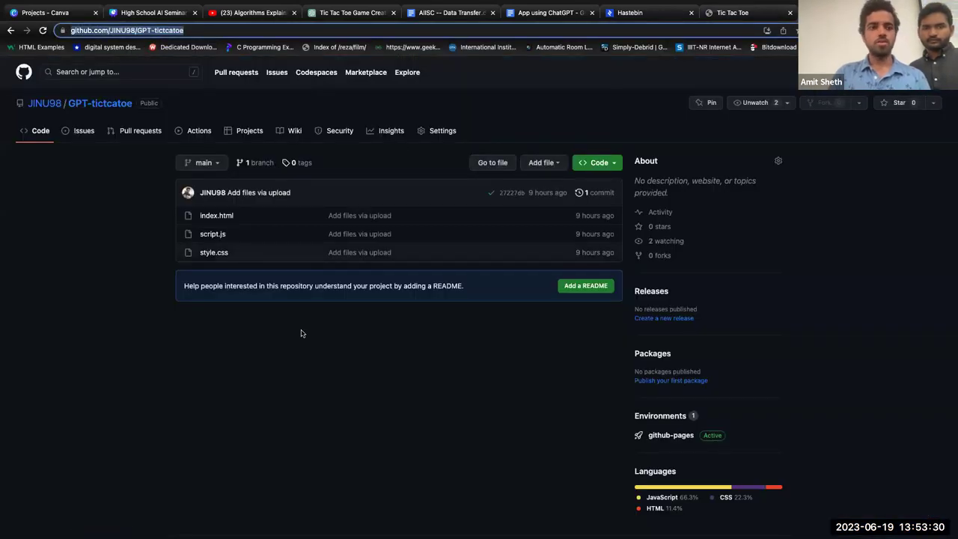
left_click(304, 354)
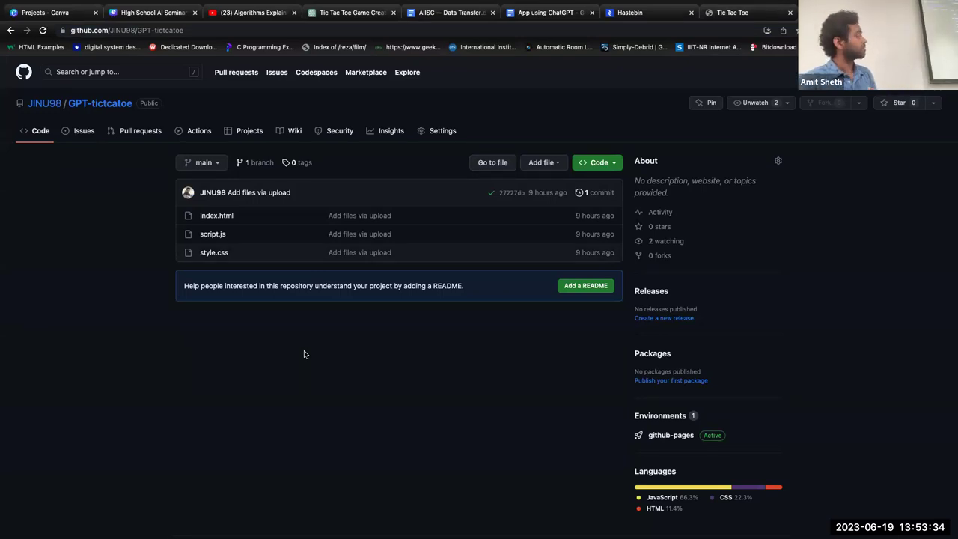
mouse_move(523, 4)
key("super+l")
key("super+c")
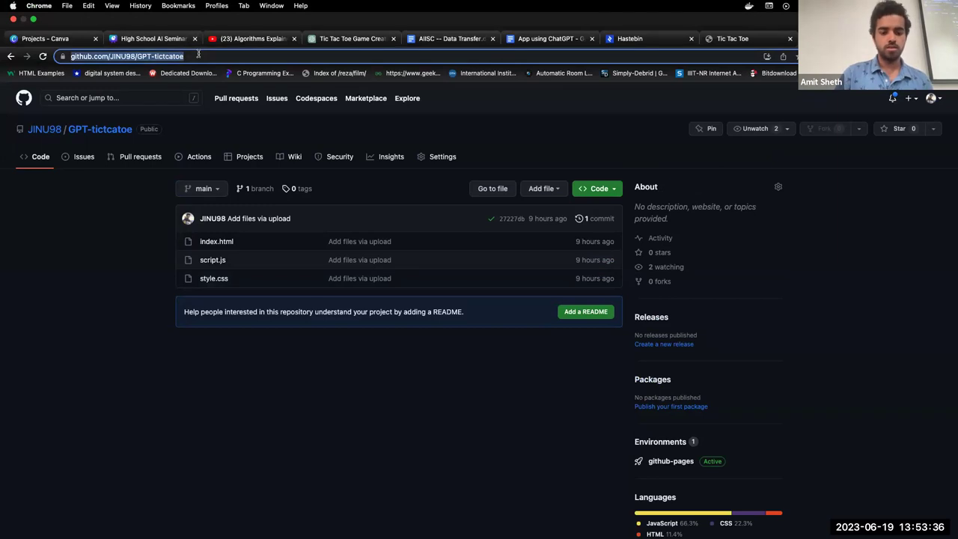
left_click(657, 38)
key("super+a")
Paste the GPT-tictcatoe repository URL over the old github.io tic-tac-toe link.
key("super+v")
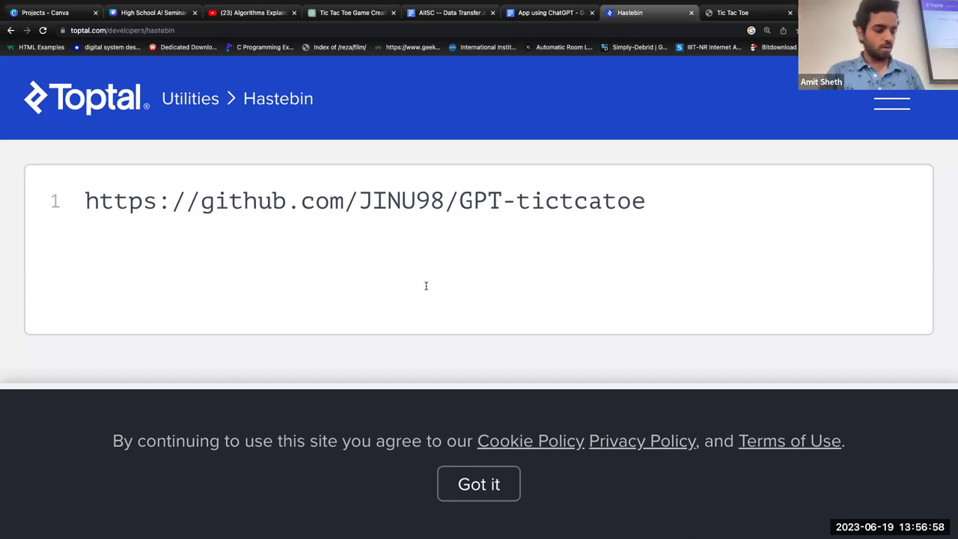
Close the Hastebin, Tic Tac Toe game, GitHub repository and App using ChatGPT tabs.
key("super+w")
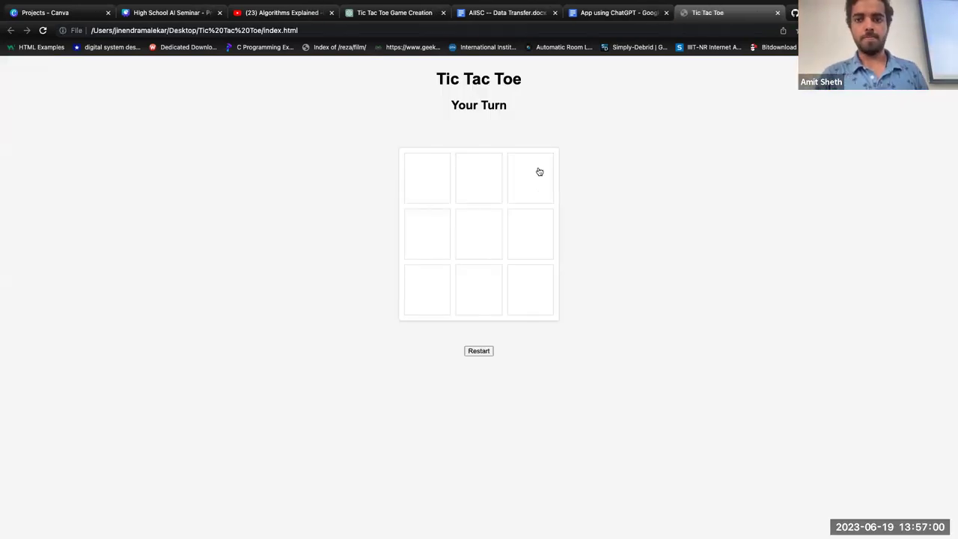
key("super+w")
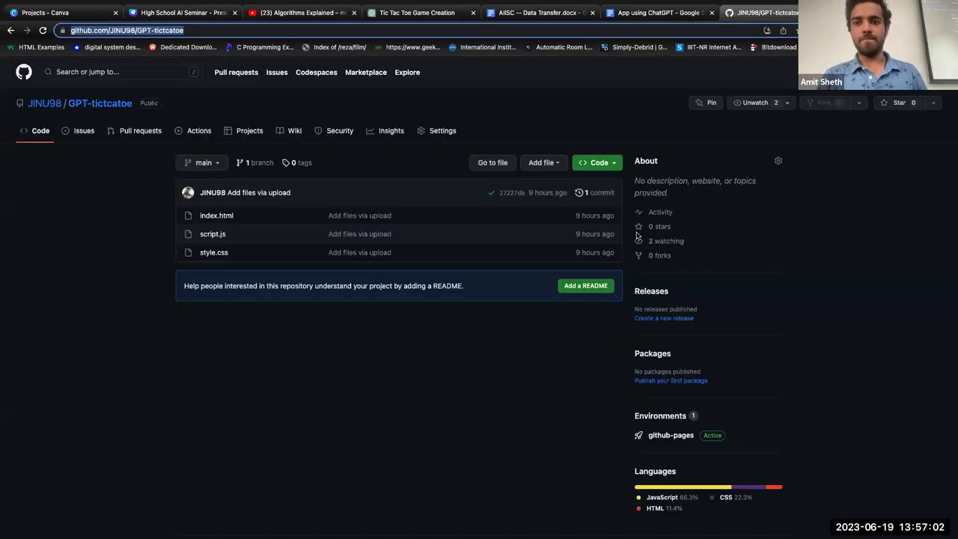
key("super+w")
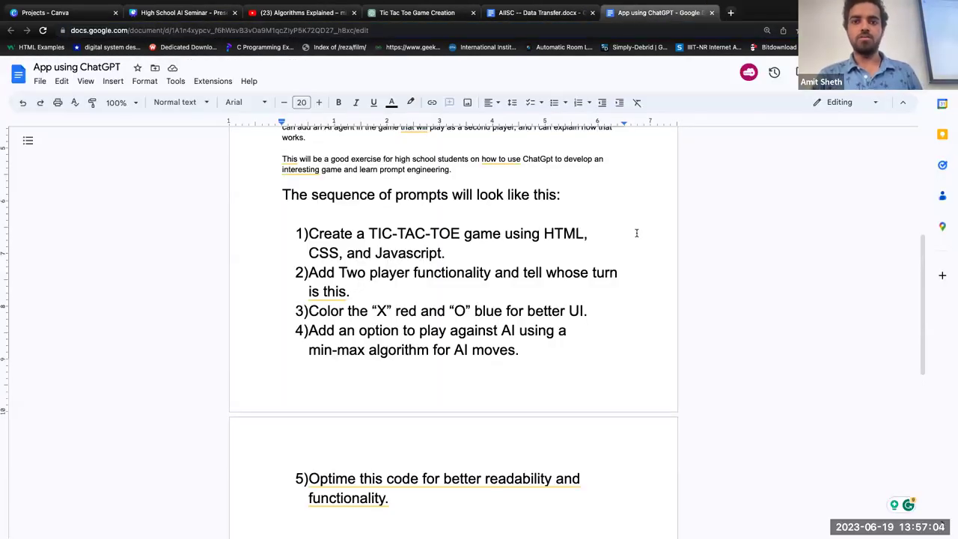
key("super+w")
key("super+w")
Scroll back to the original prompt in the Tic Tac Toe Game Creation chat, then close that tab.
scroll(582, 293, "up", 2)
scroll(582, 294, "up", 20)
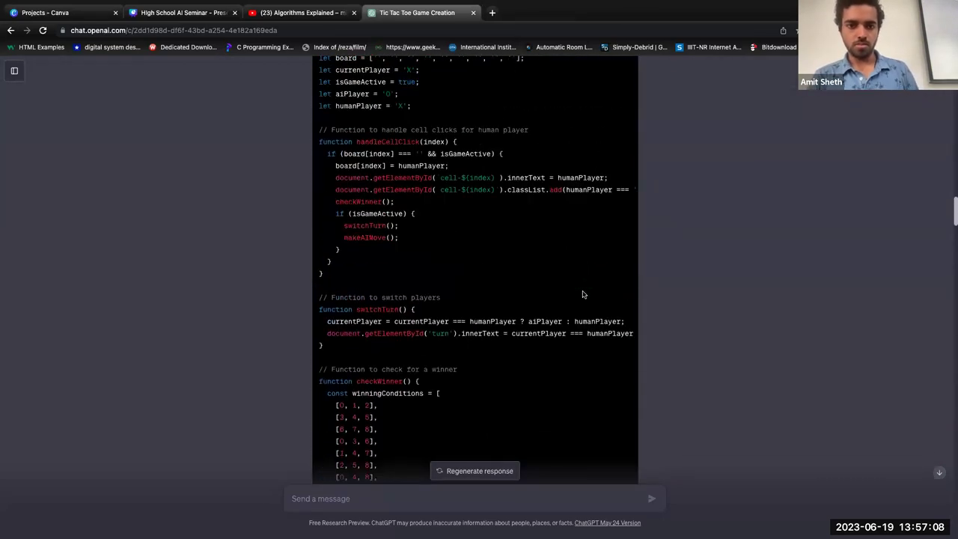
scroll(583, 294, "up", 15)
key("super+w")
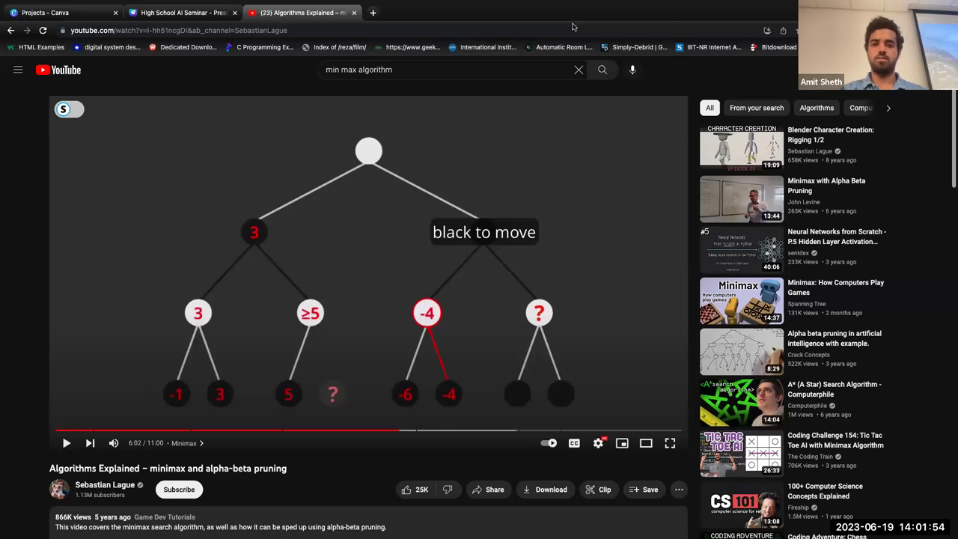
Move from the paused minimax video to the full-screen Chrome incognito window.
key("ctrl+Right")
key("ctrl+Right")
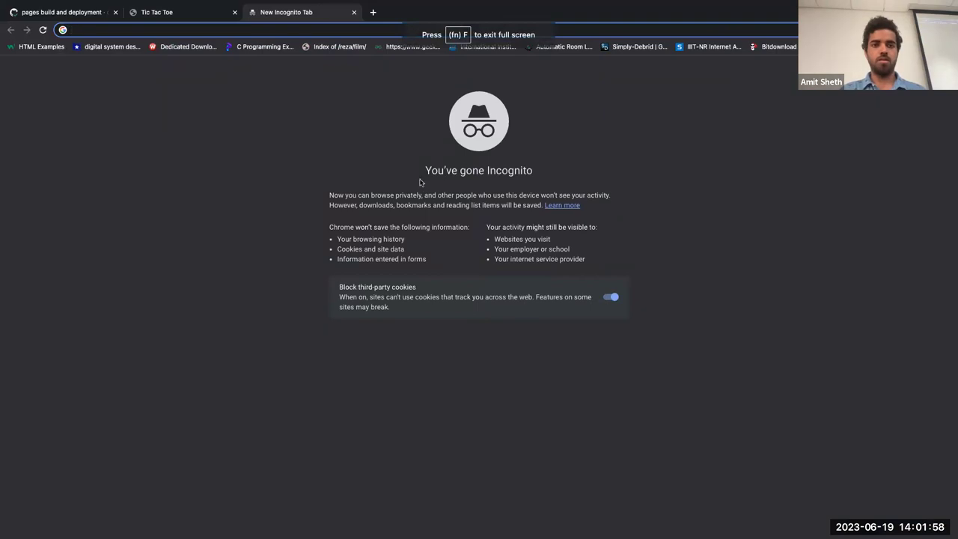
Close the incognito tab and switch to the full-screen Chrome New Tab window.
key("super+w")
key("ctrl+Left")
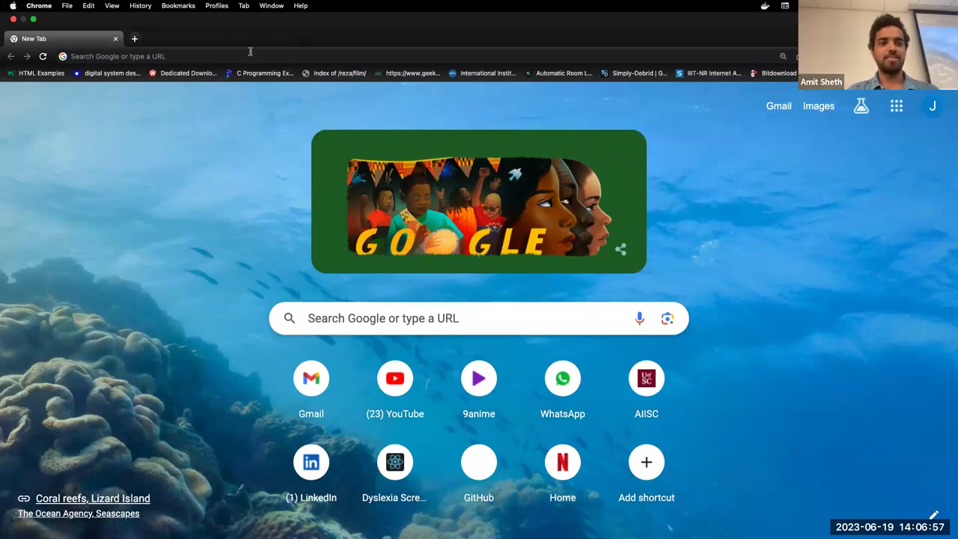
Open perplexity.ai and enter the query 'explain what photosynthesis is' using the autocomplete suggestion.
left_click(250, 47)
type("per")
key("Return")
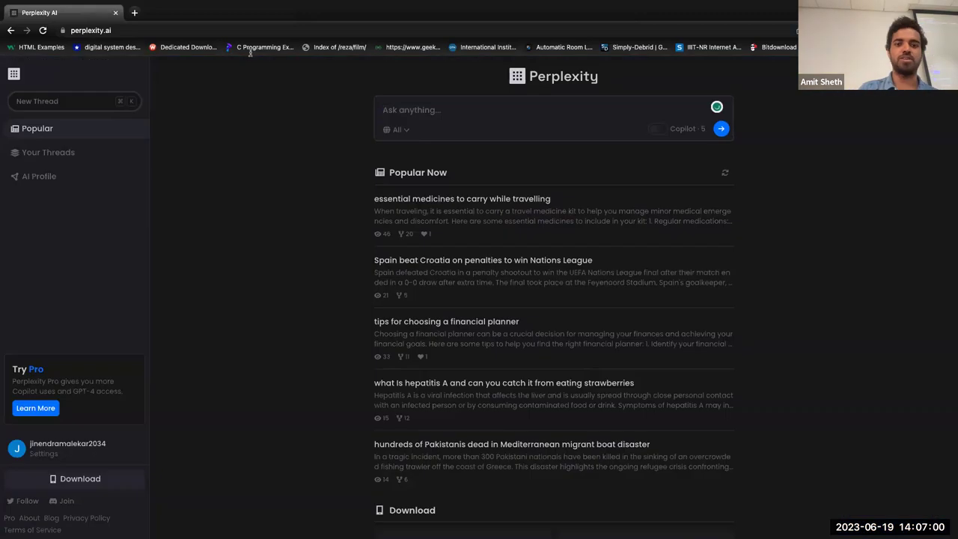
scroll(229, 344, "down", 1)
scroll(229, 345, "up", 1)
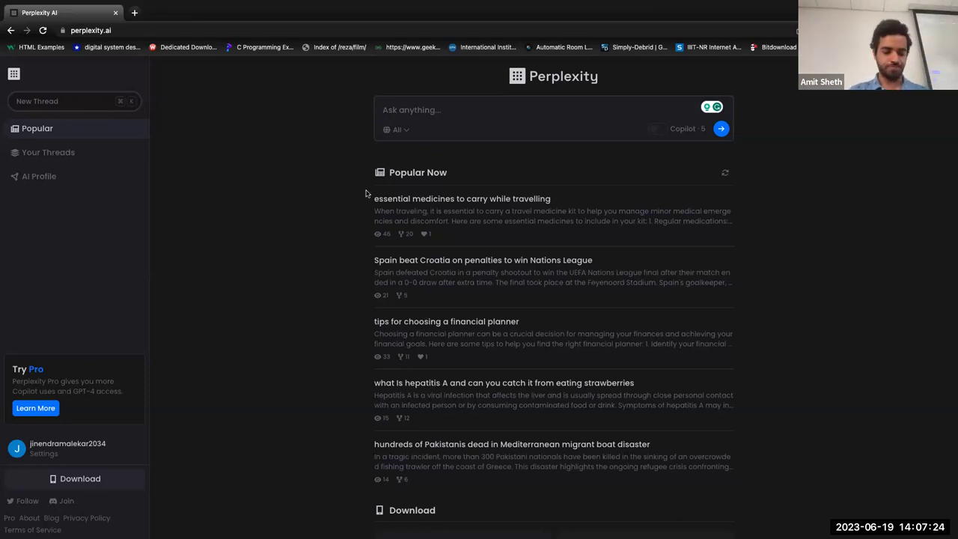
type("can")
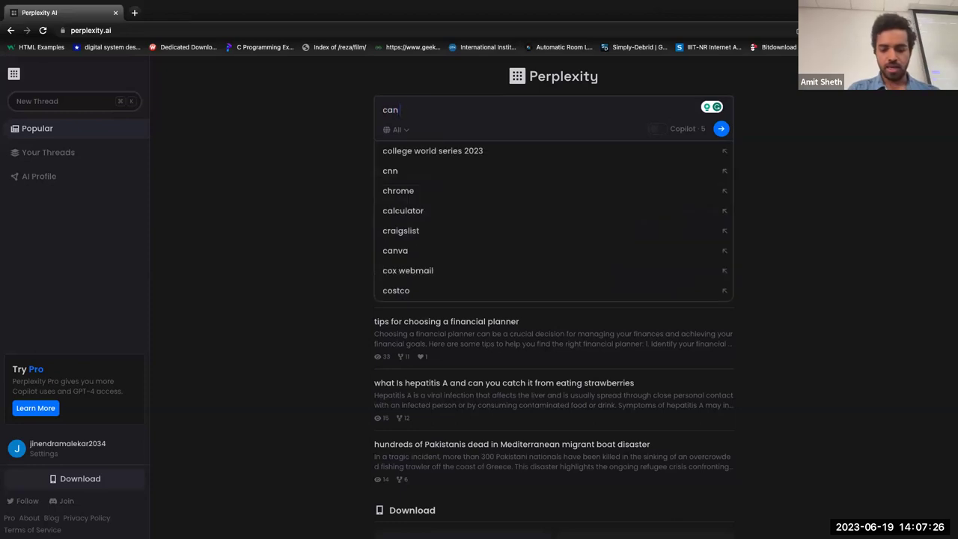
type(" you explain t")
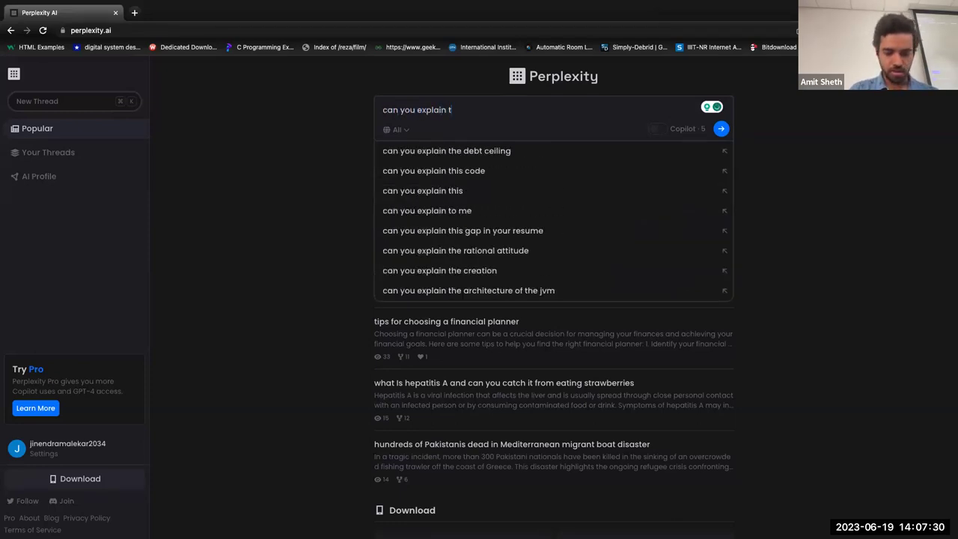
type("he concept")
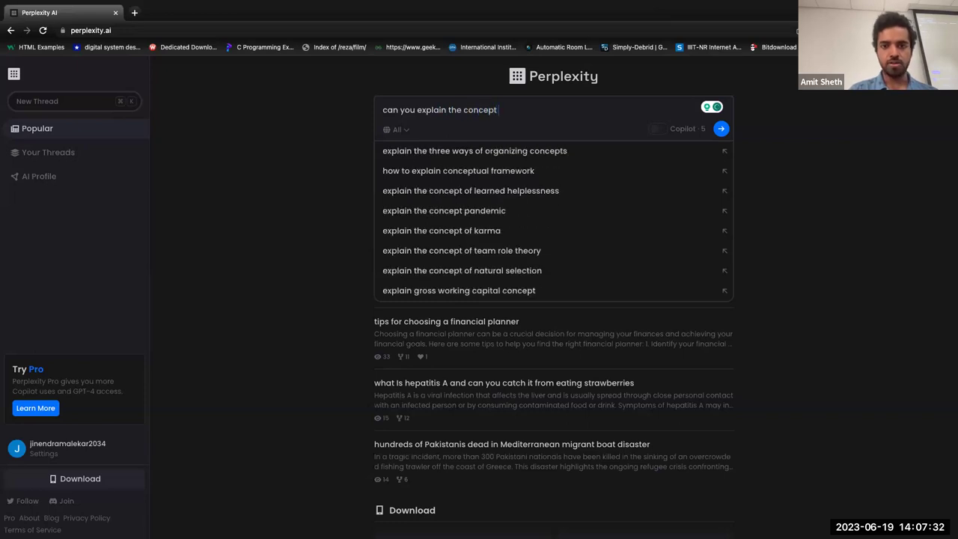
type(" of photo")
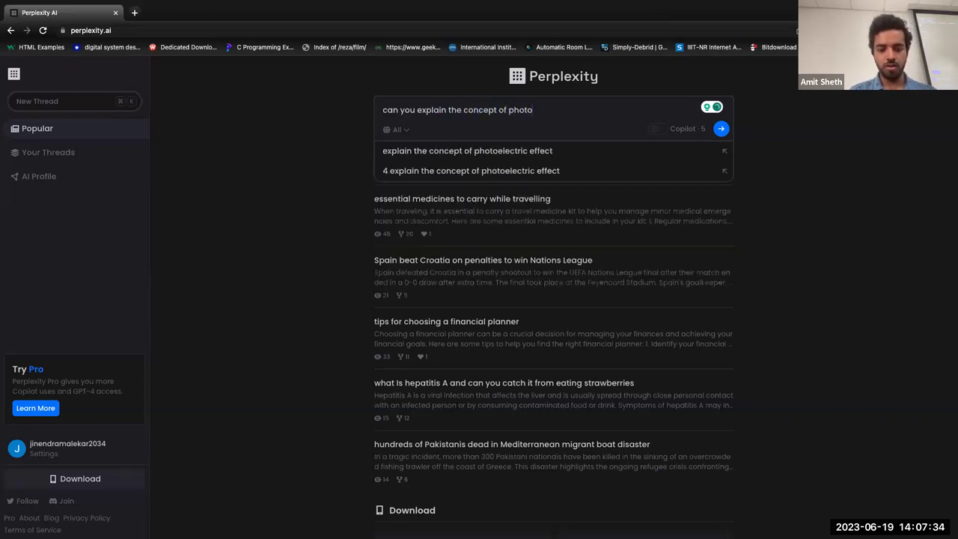
type("synteh")
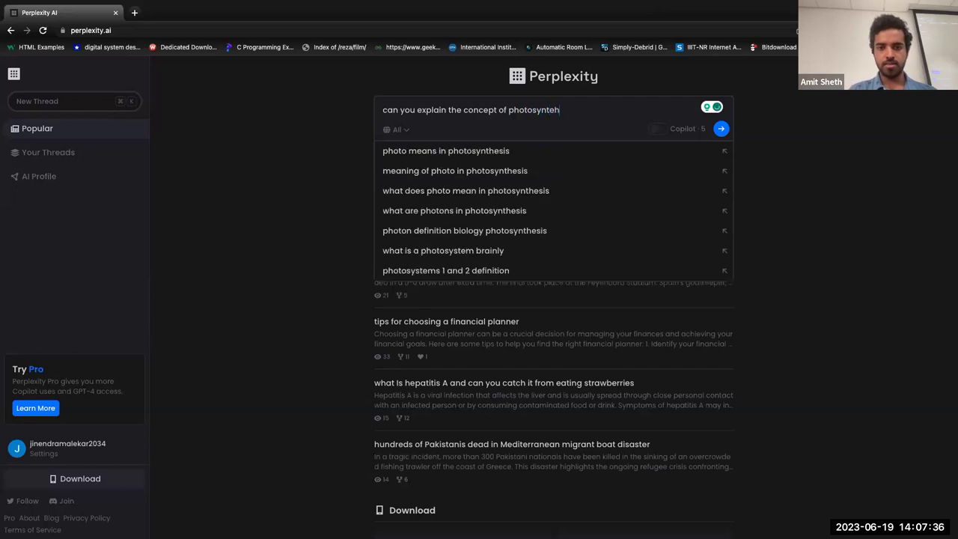
key("Down")
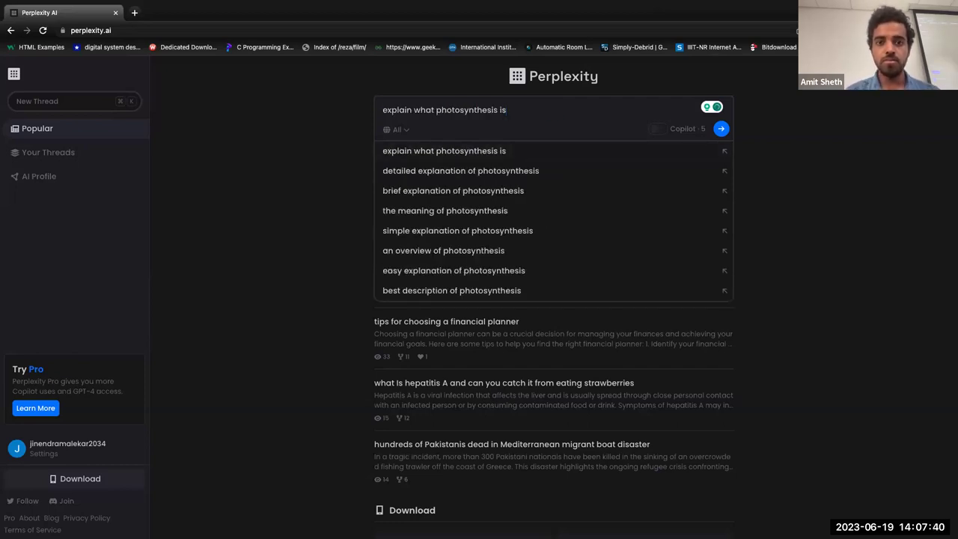
Submit the photosynthesis question, review the sourced answer, then return to the Perplexity home page.
left_click(720, 129)
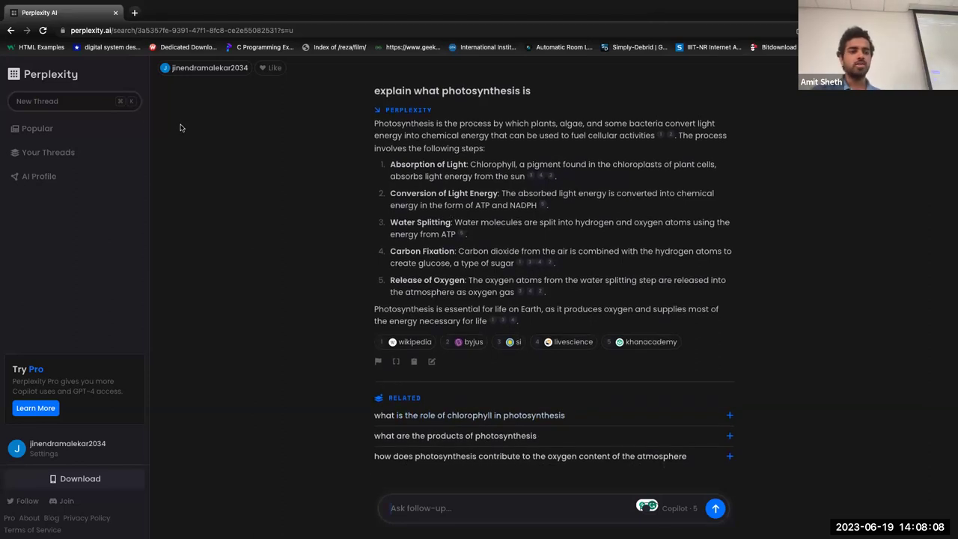
left_click(67, 76)
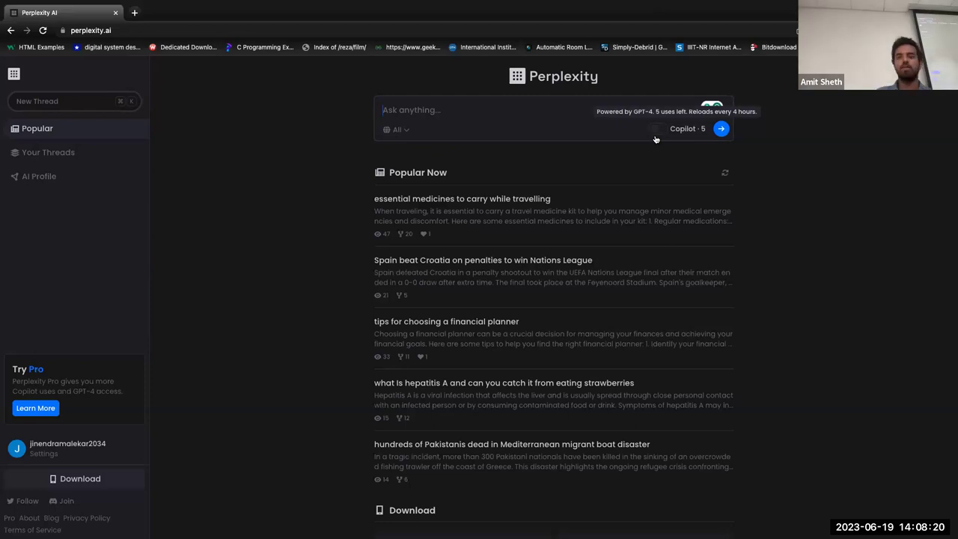
Enable Copilot mode and place the cursor in the empty Ask anything box.
left_click(657, 133)
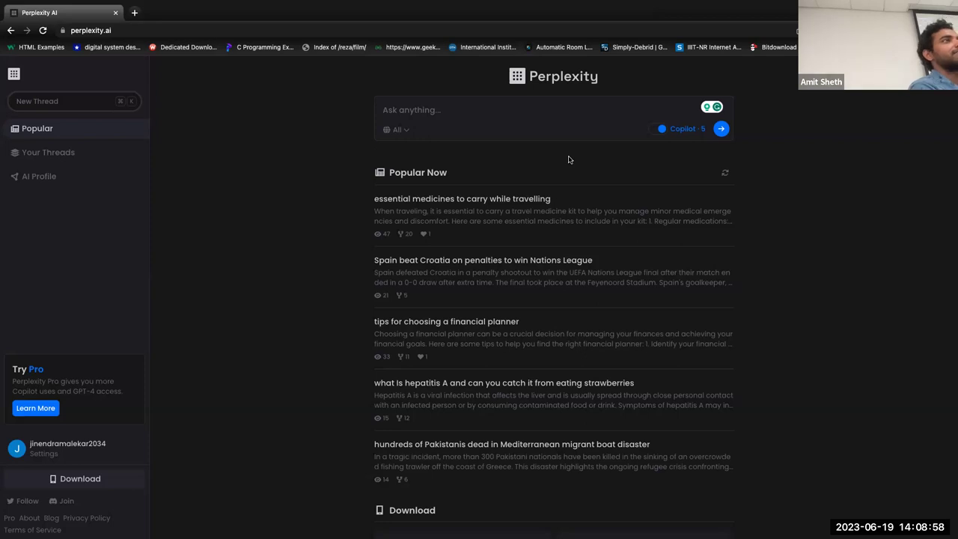
left_click(461, 104)
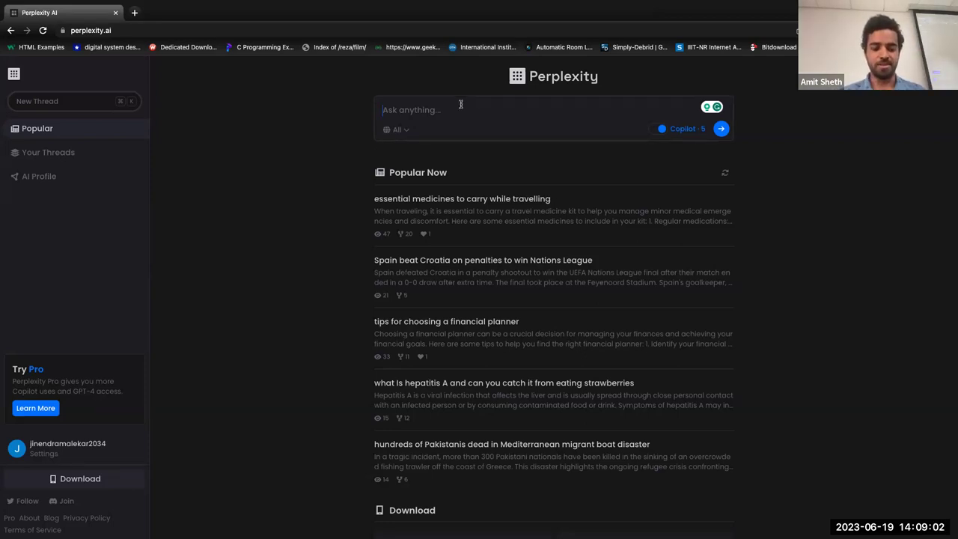
Submit 'You are my teacher, I want your help in writing an essay for college admission at USC' to Copilot.
type("You are a")
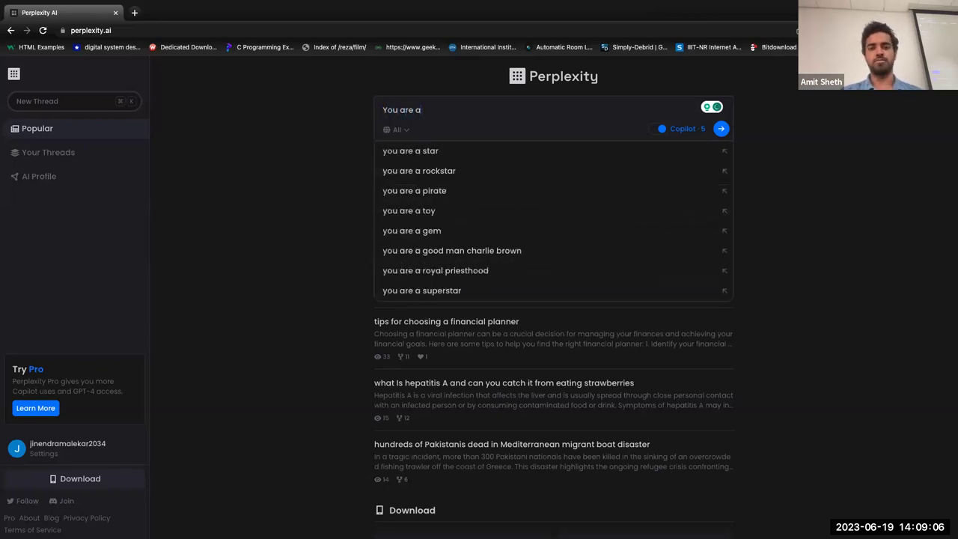
key("BackSpace")
type("my teac")
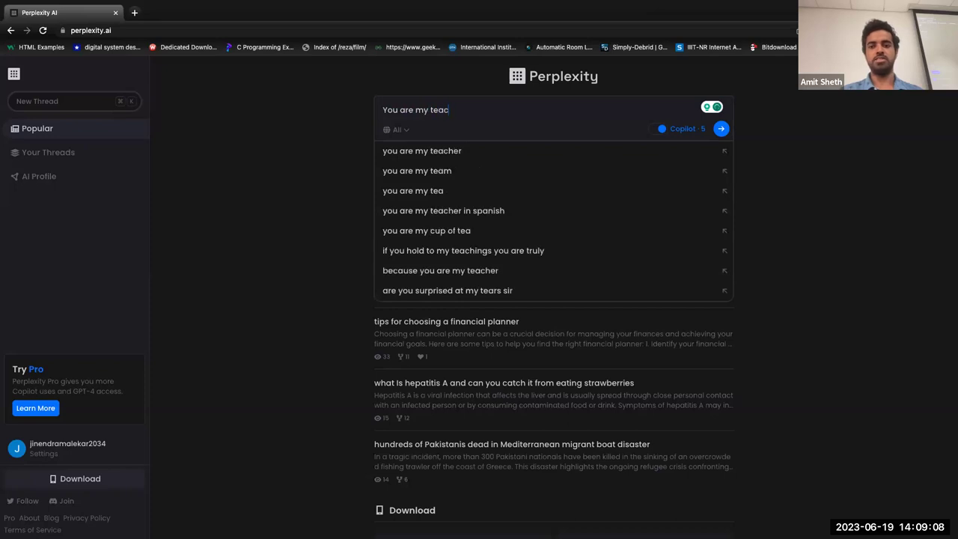
type("her I w")
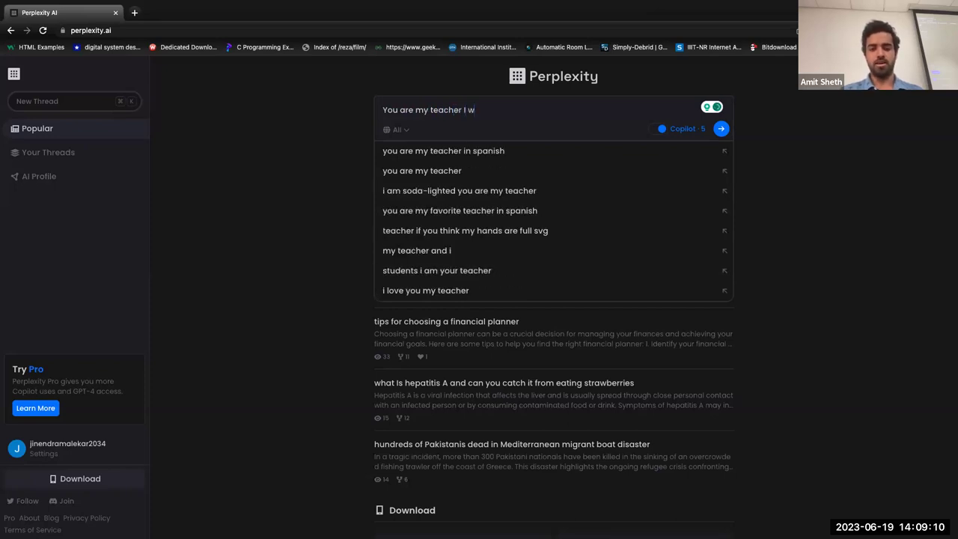
type("ant your")
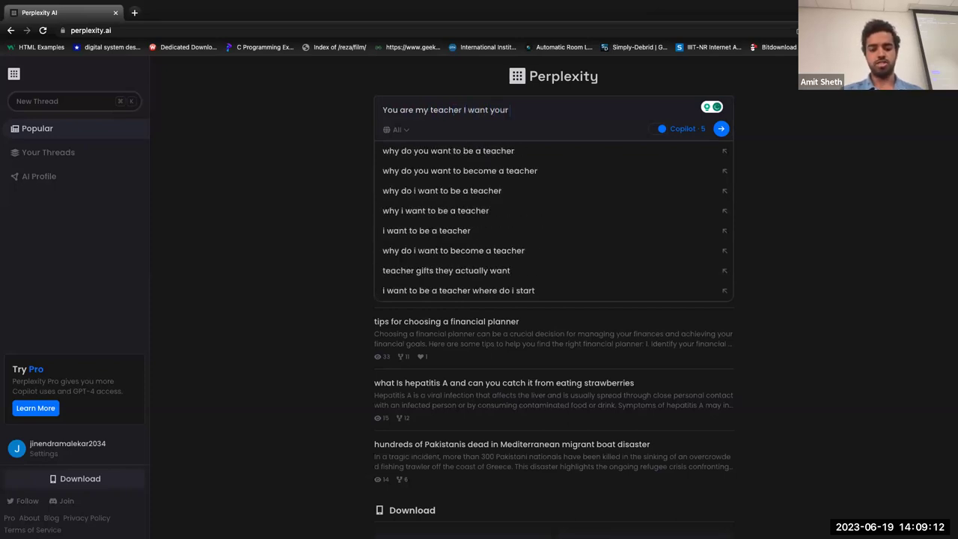
type(" help")
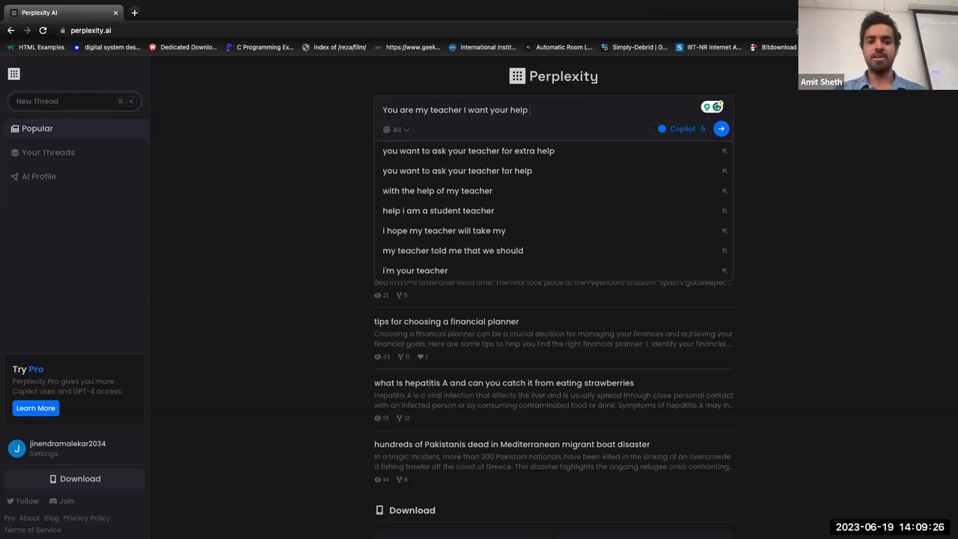
type("in w")
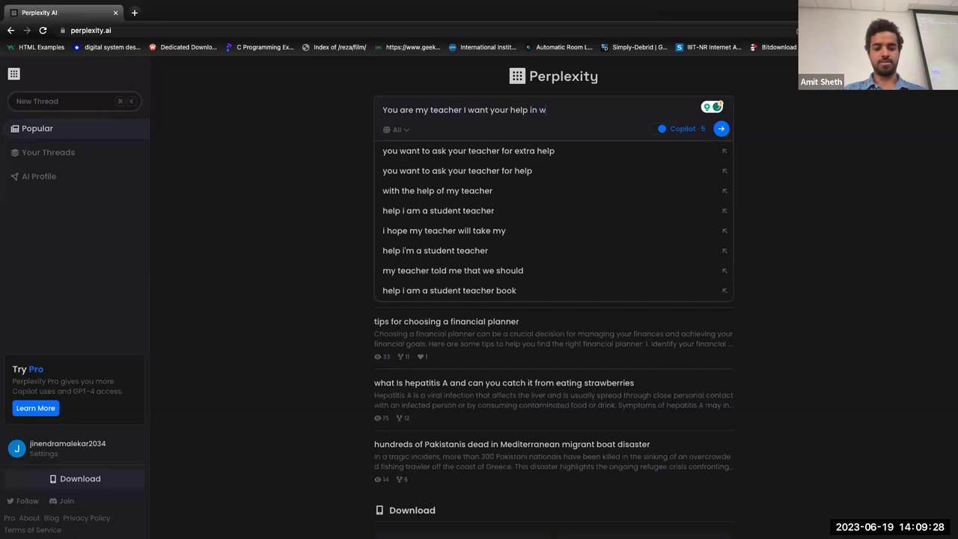
type("riting an ")
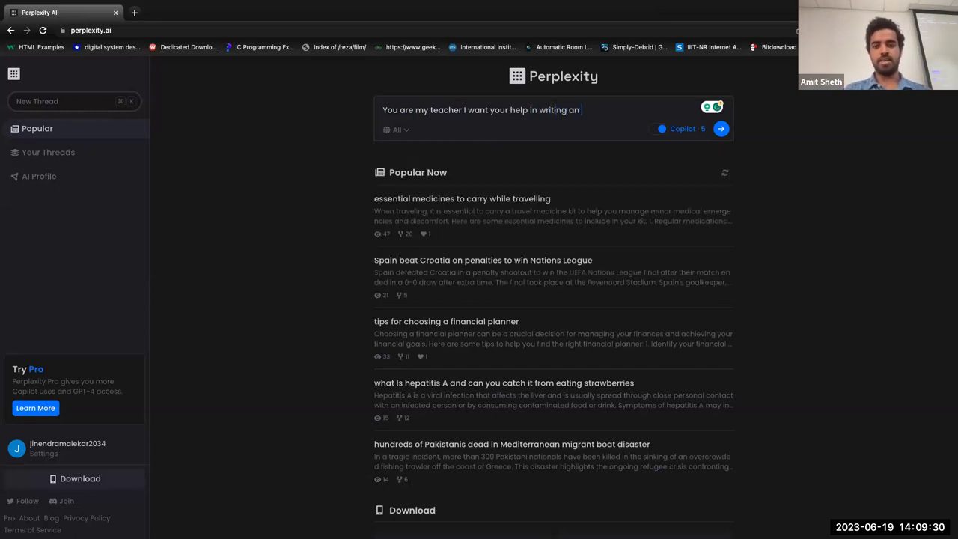
type("essay for collahe")
key("BackSpace")
key("BackSpace")
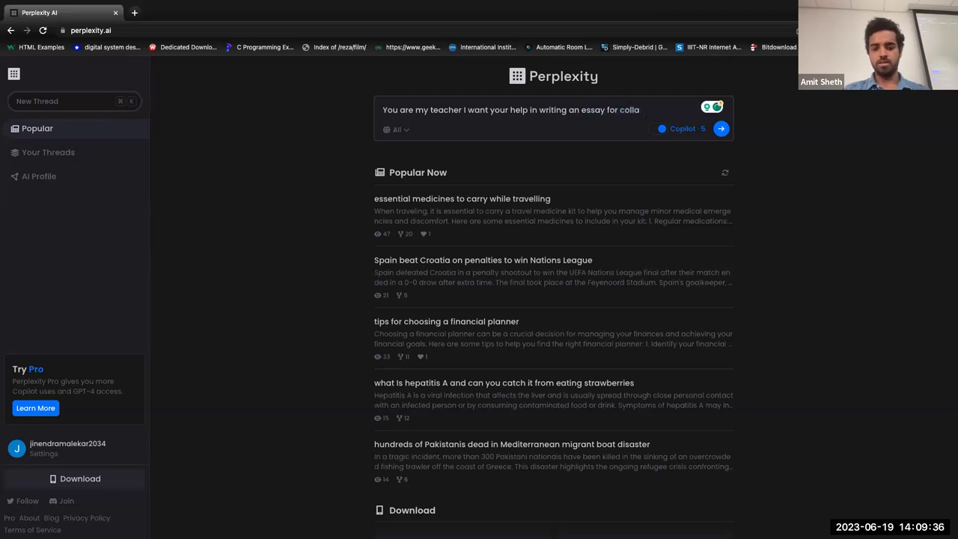
type("ge admios")
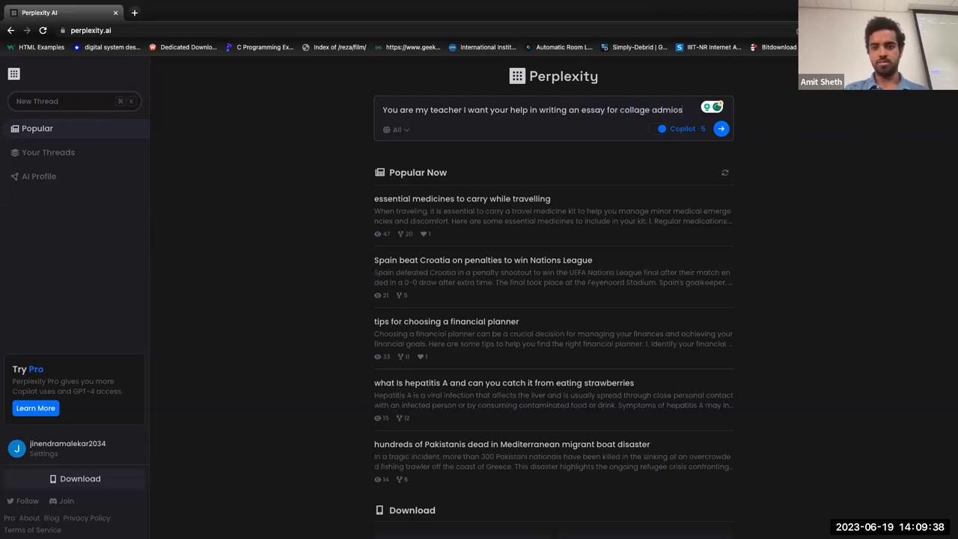
type("ssion at USC")
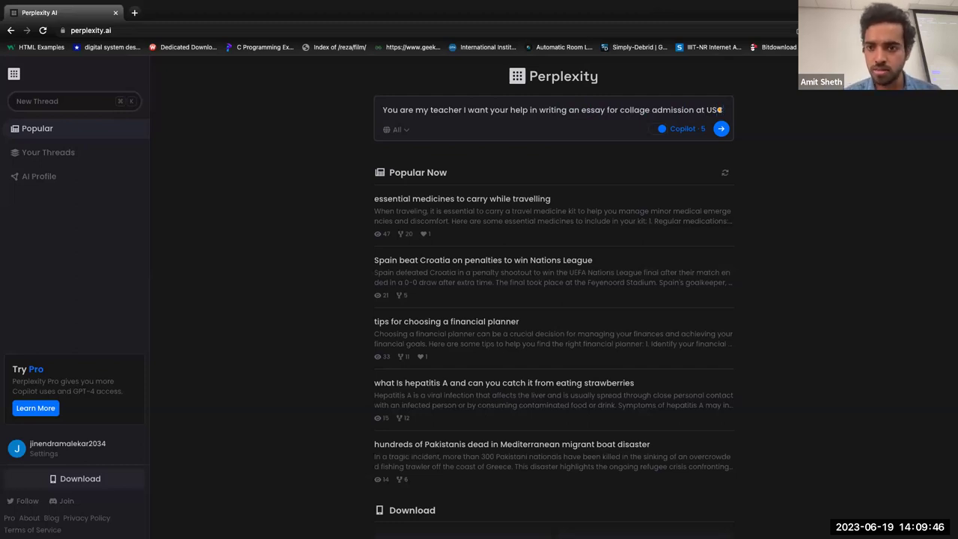
left_click(721, 128)
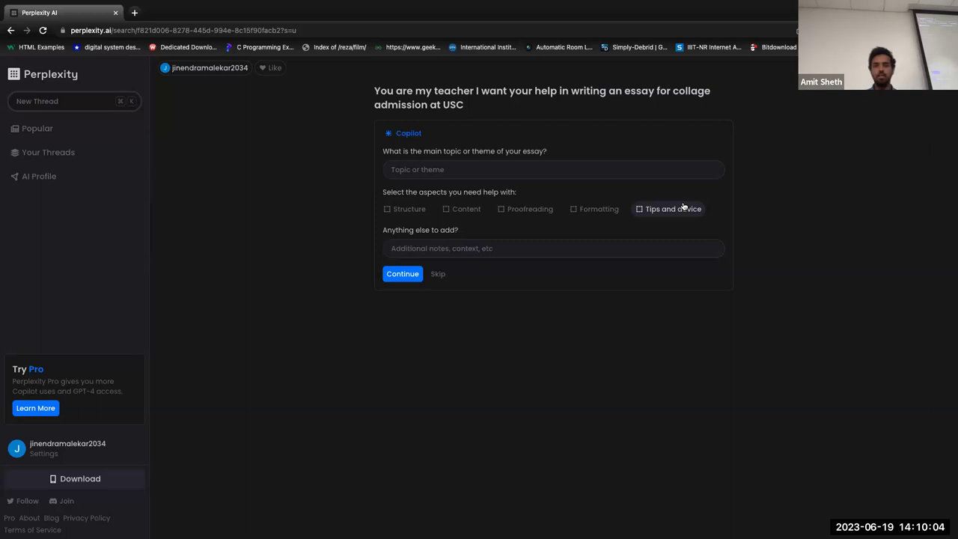
left_click(570, 167)
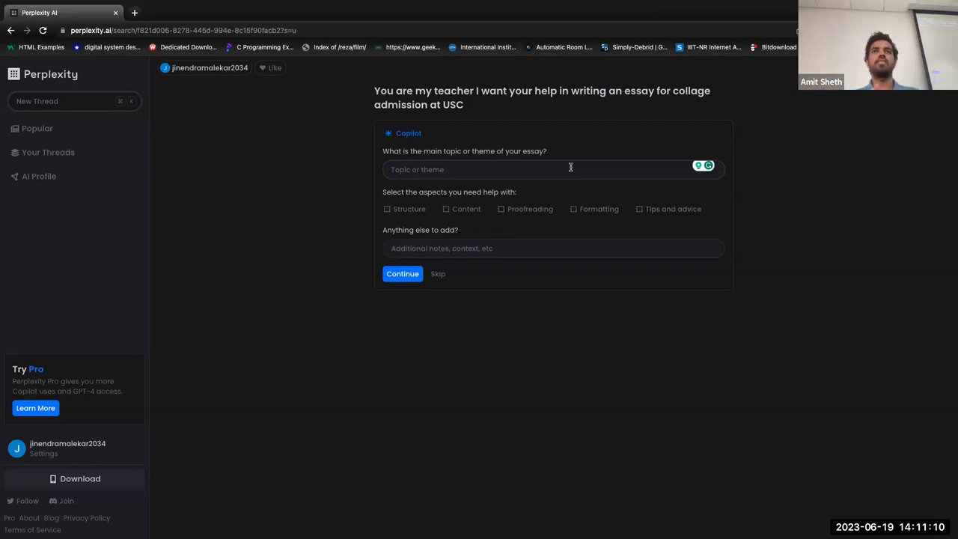
Enter 'AI Engineer Scholar' as the essay topic in the Copilot form, correcting typos.
type("Coll")
key("BackSpace")
key("BackSpace")
key("BackSpace")
key("BackSpace")
type("A")
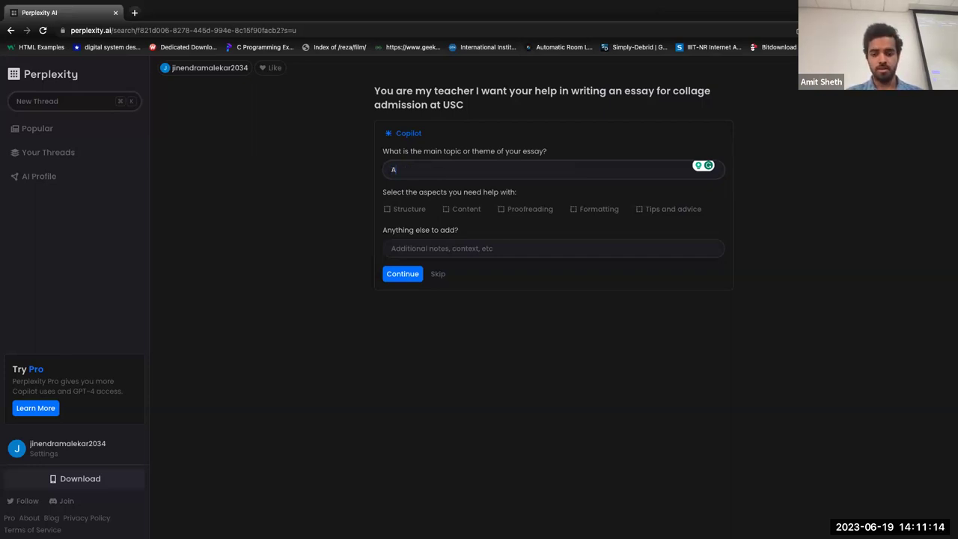
type("I EAngine")
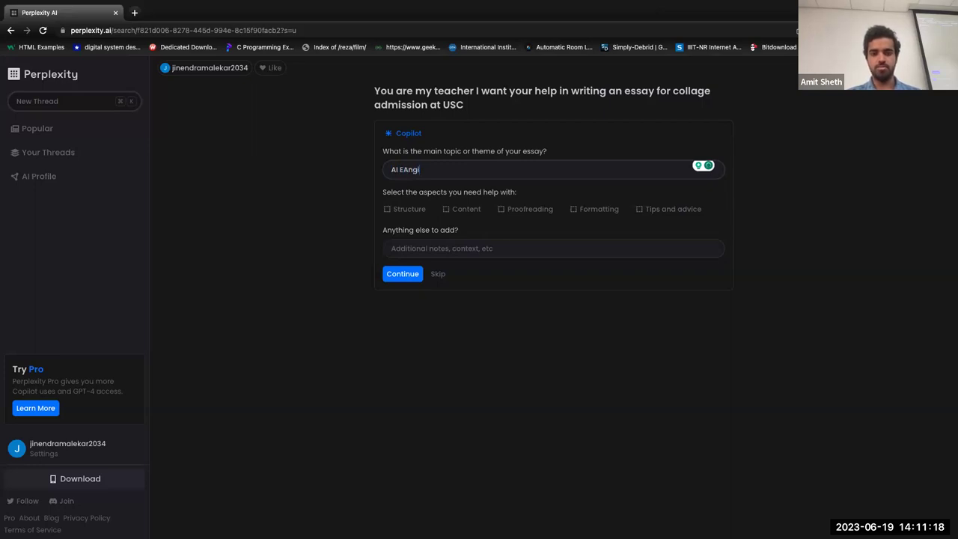
key("BackSpace")
key("BackSpace")
key("BackSpace")
key("BackSpace")
key("BackSpace")
key("BackSpace")
type("ngineer")
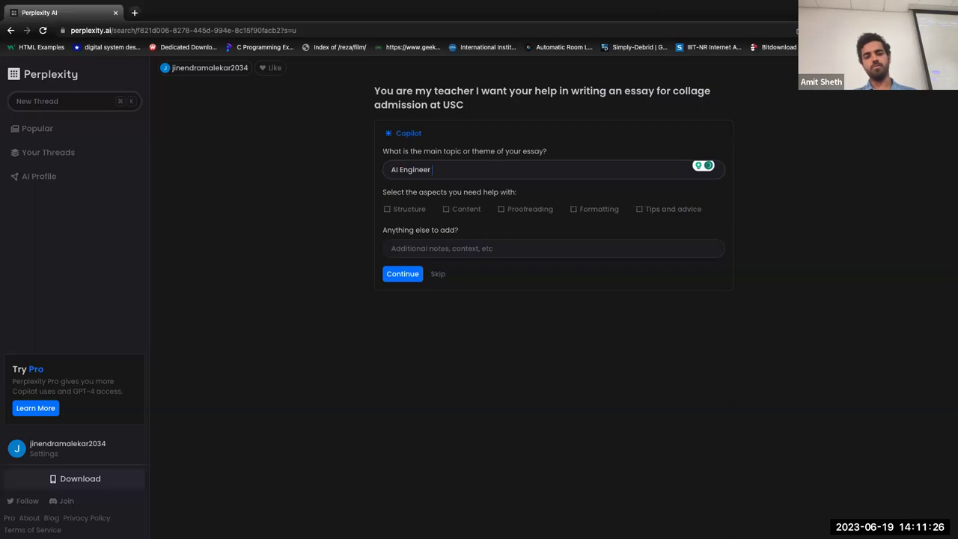
type("Schola")
left_click(509, 248)
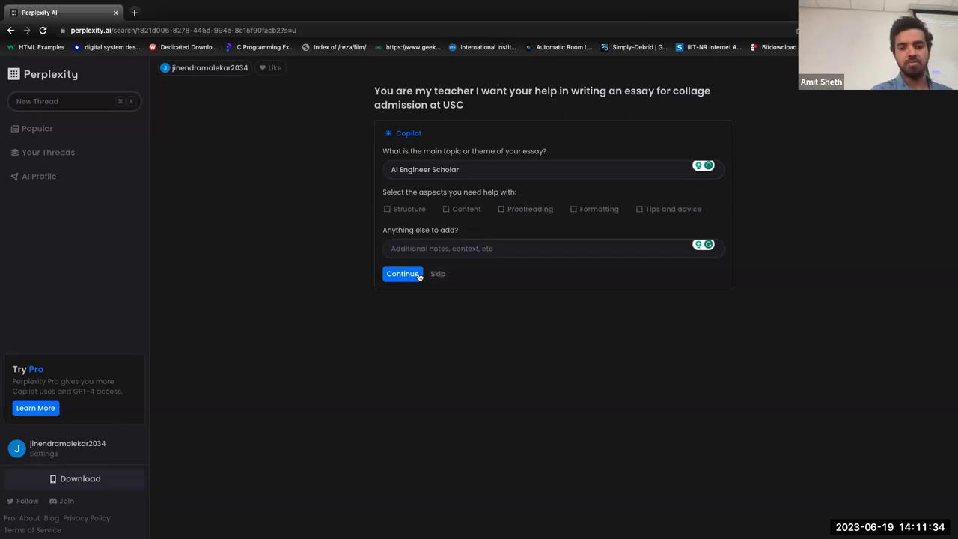
Submit the Copilot essay form with Continue and let the USC essay guide generate.
left_click(403, 274)
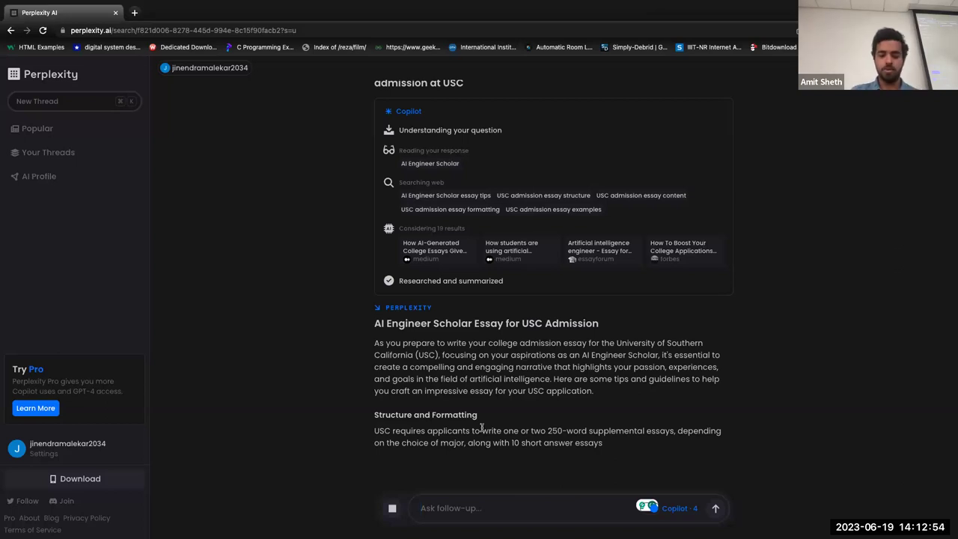
Begin the follow-up asking for a college essay citing a National Hackathon first prize and 4.0 GPA.
type("Write")
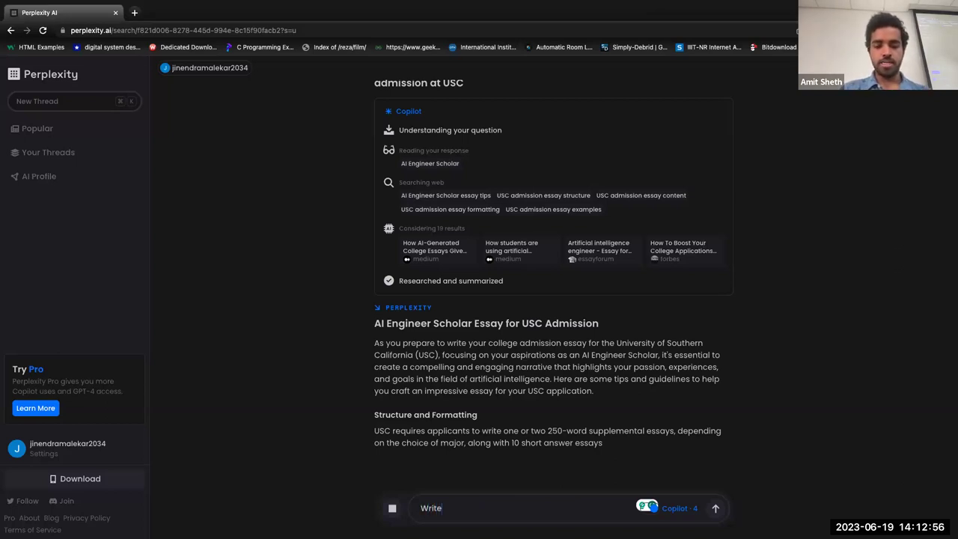
type(" me a collative")
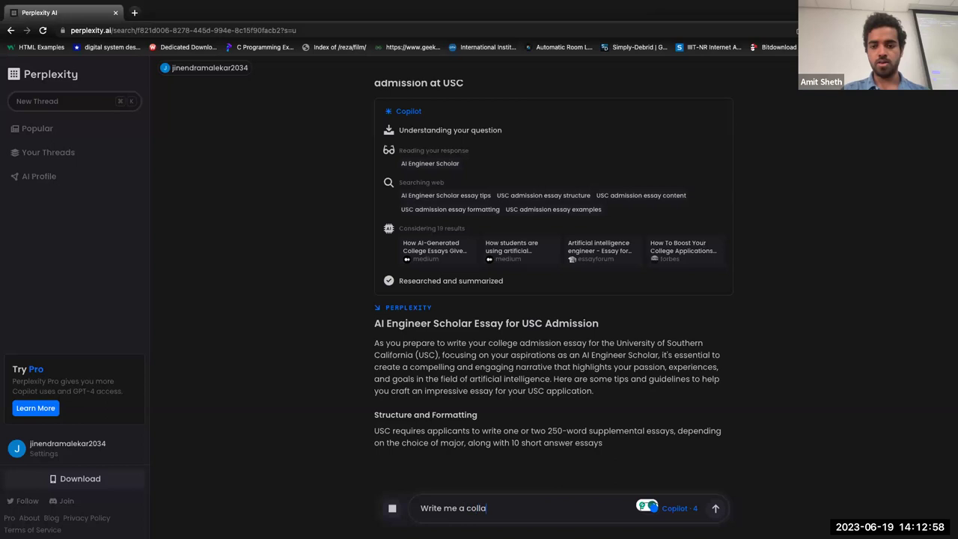
key("BackSpace")
key("BackSpace")
key("BackSpace")
key("BackSpace")
type("ge essay ")
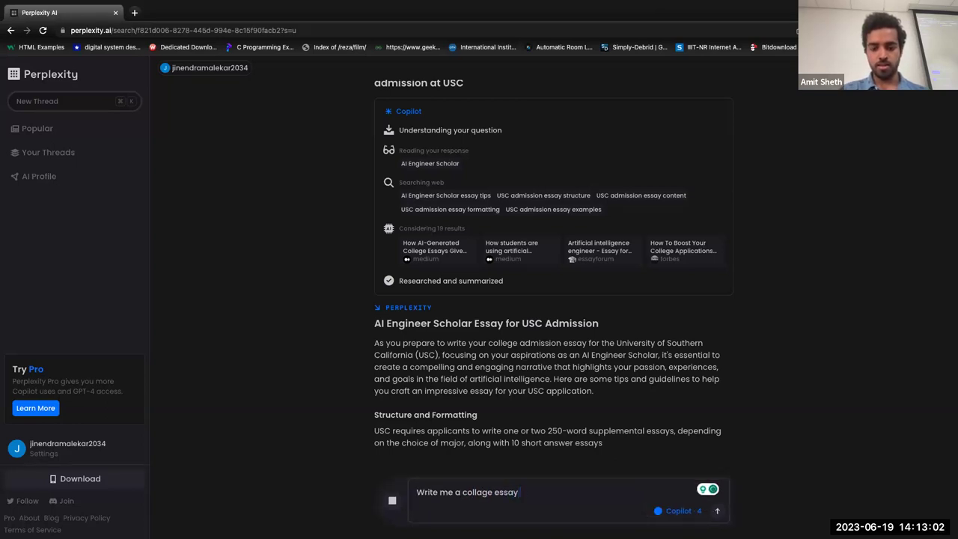
type("on this the")
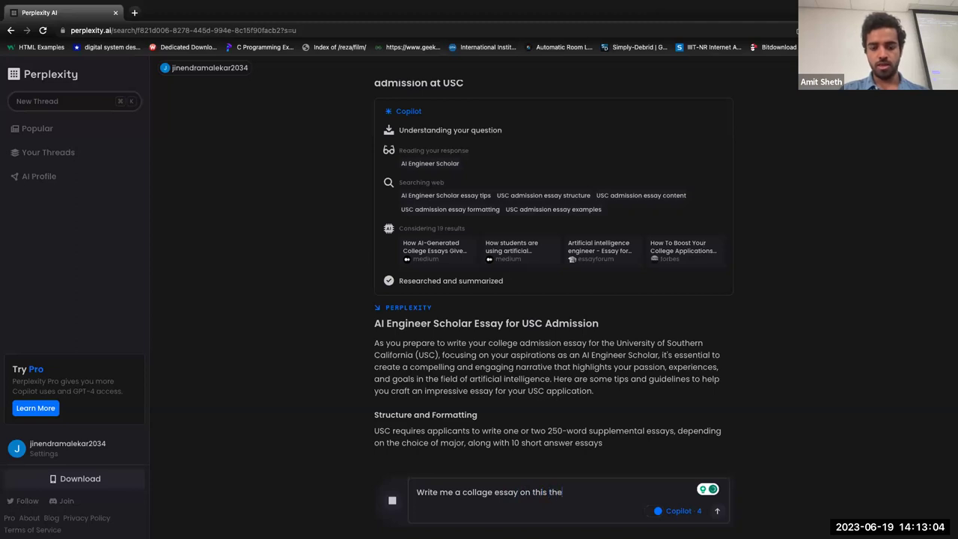
type("me an")
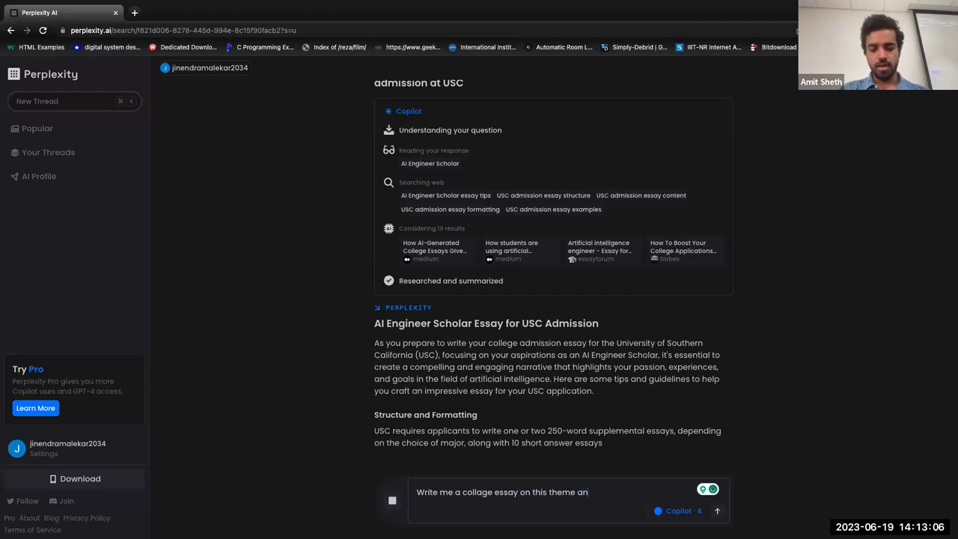
type("d add my ach")
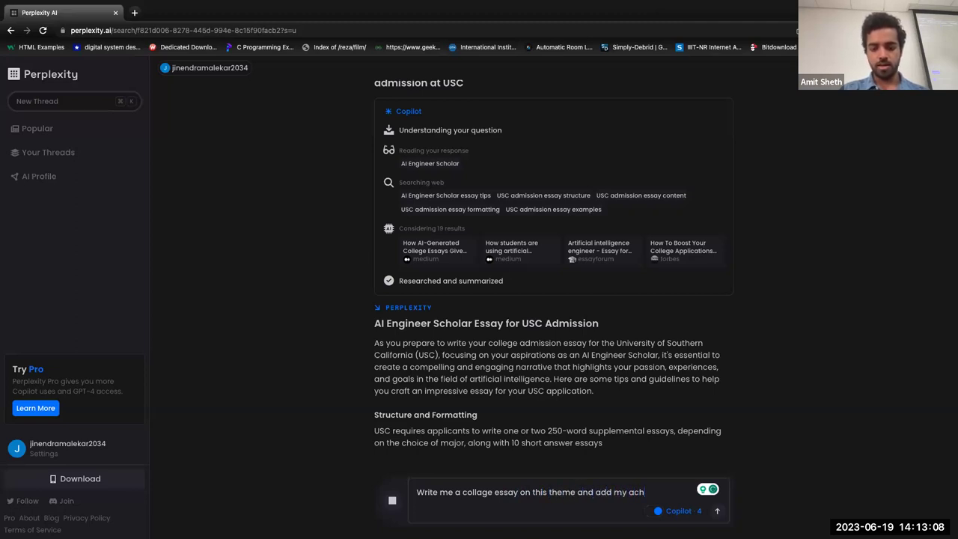
type("ievements l")
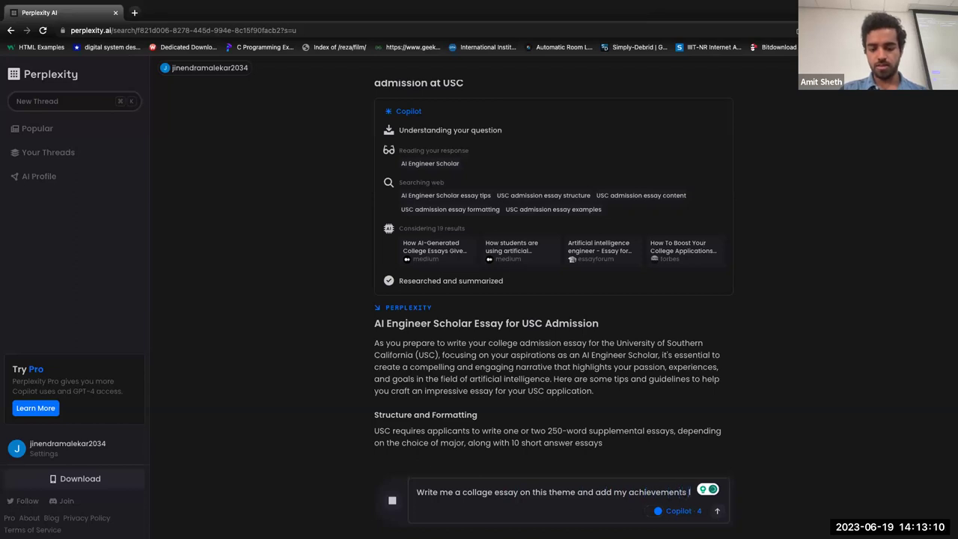
type("ike First pr")
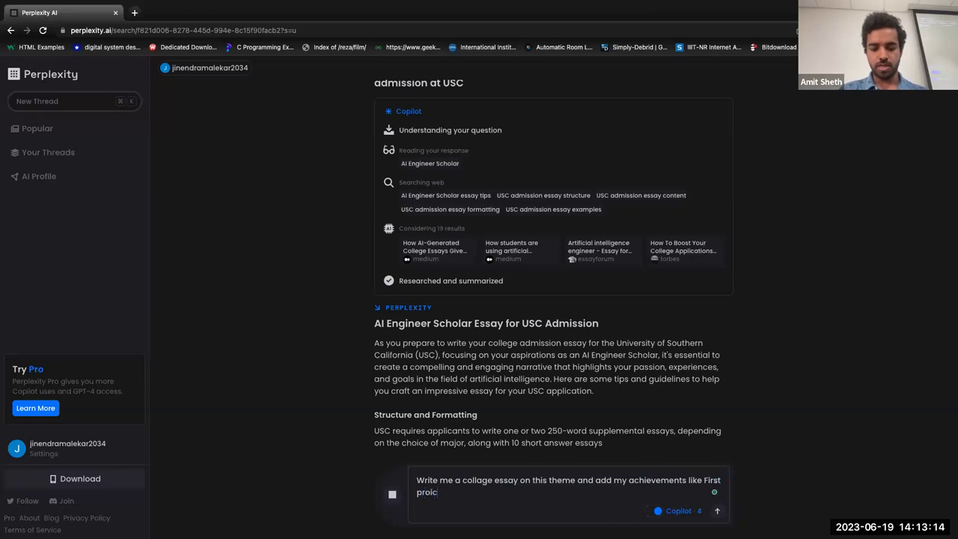
type("ice in a Nak")
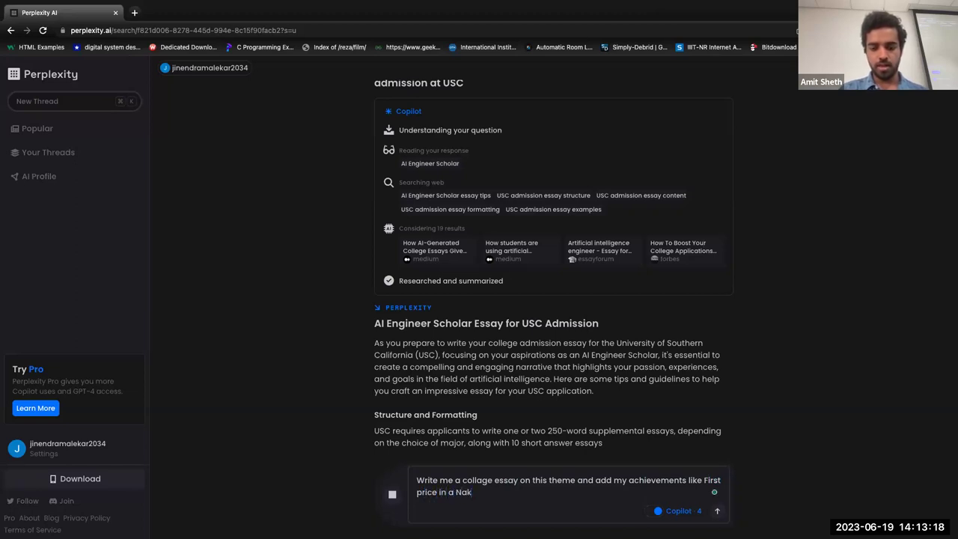
key("BackSpace")
type("tional")
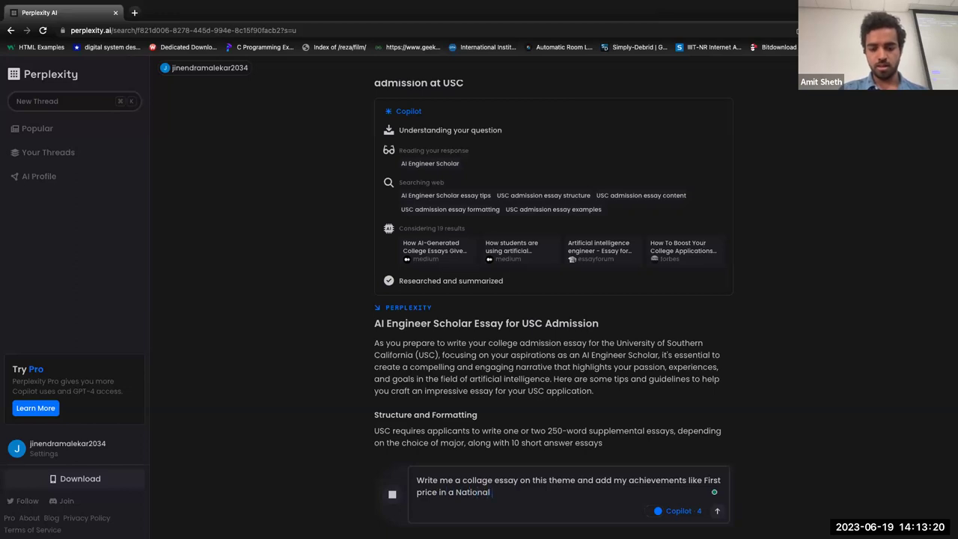
type(" Hackathon")
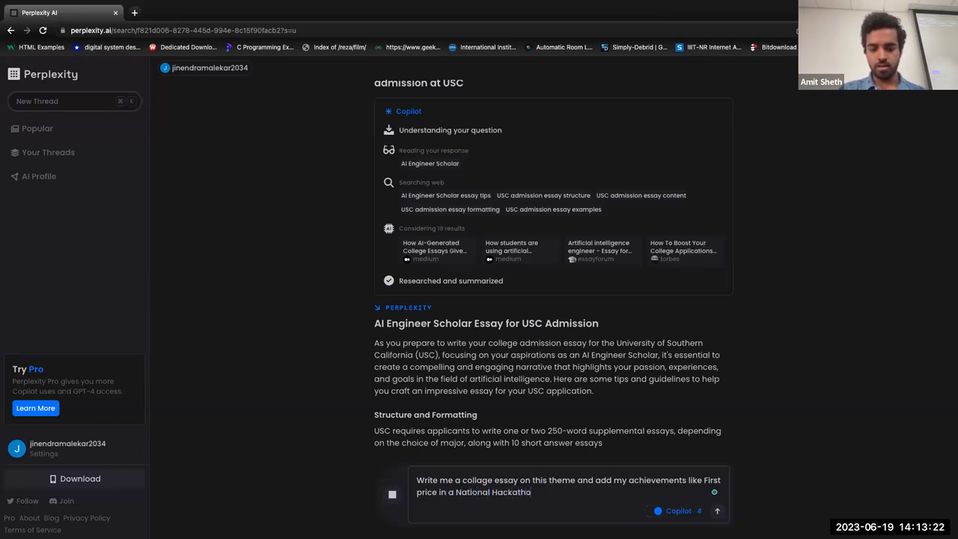
type(",")
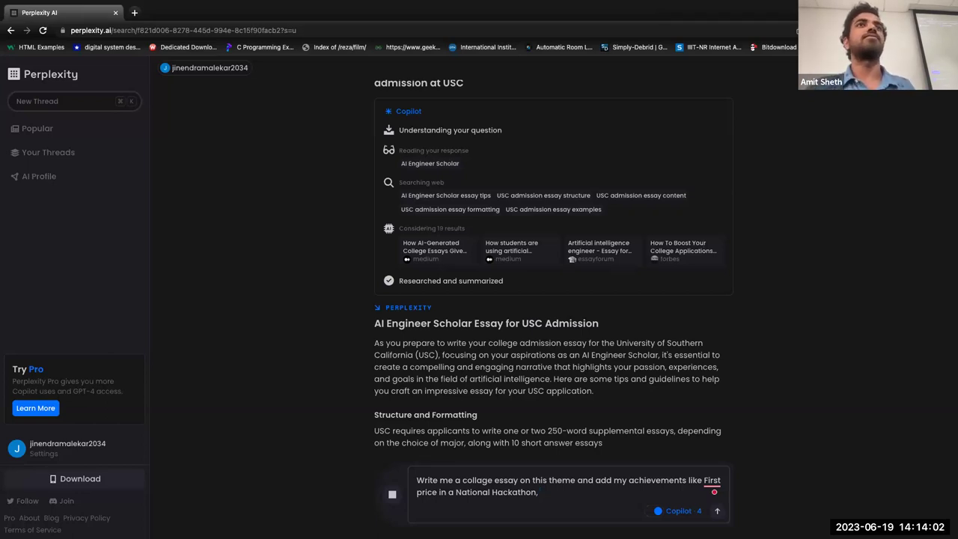
type("G")
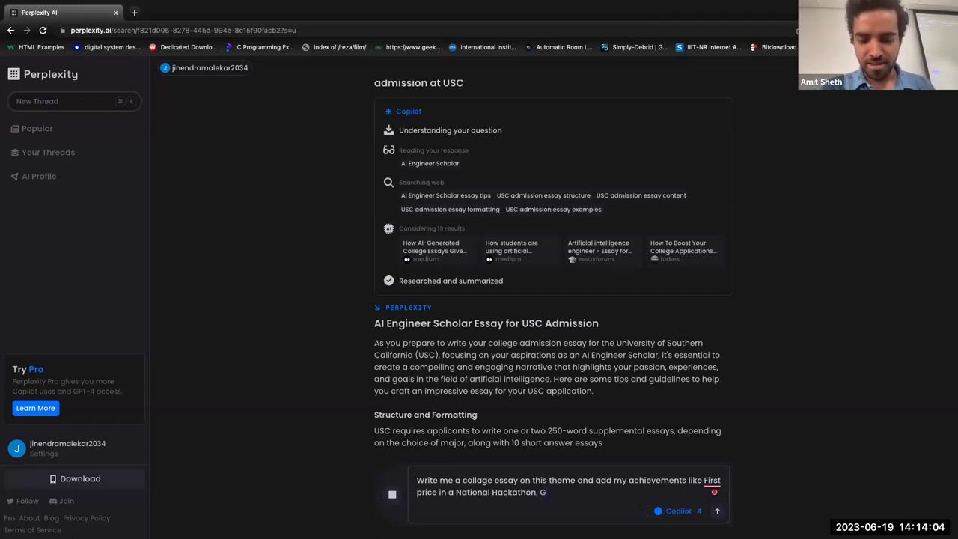
key("BackSpace")
type("$0,")
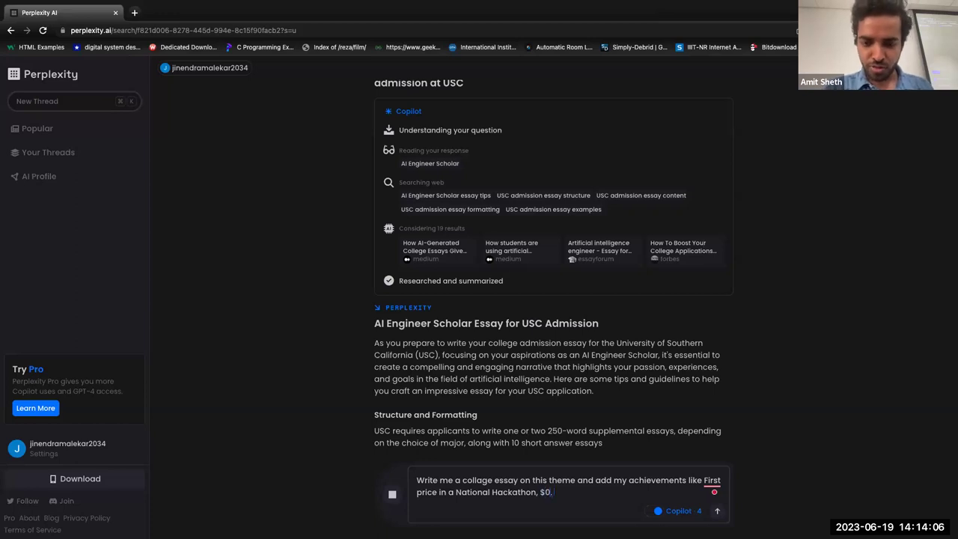
key("BackSpace")
key("BackSpace")
type("4.0 GPA,")
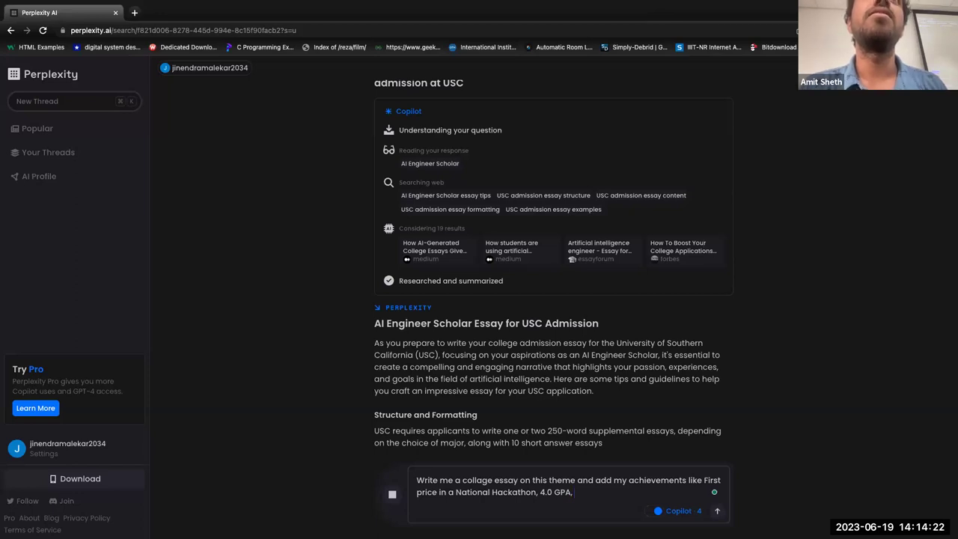
Add the Research Award in Neuroscience, fixing 'Research' and 'Neuroscience' with spelling suggestions.
type("Resear")
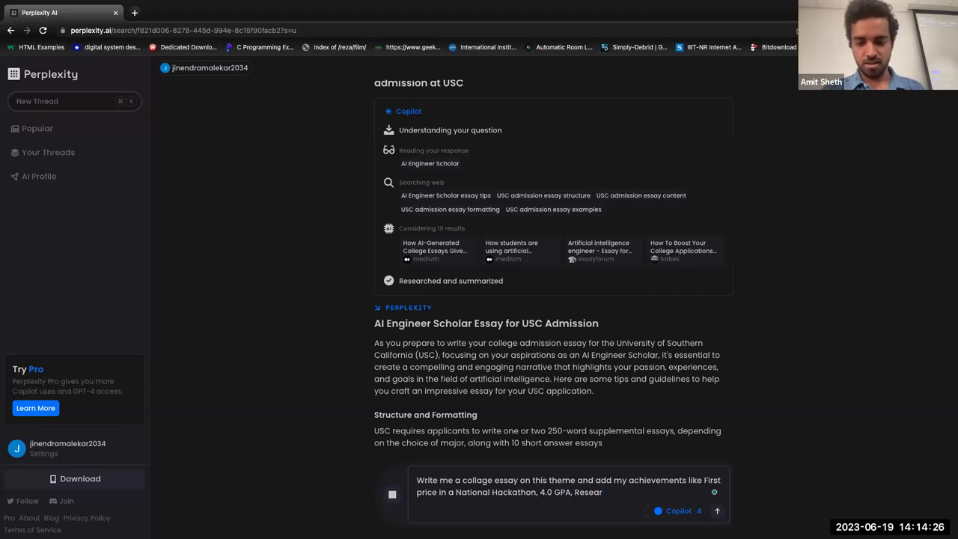
type("Awarde")
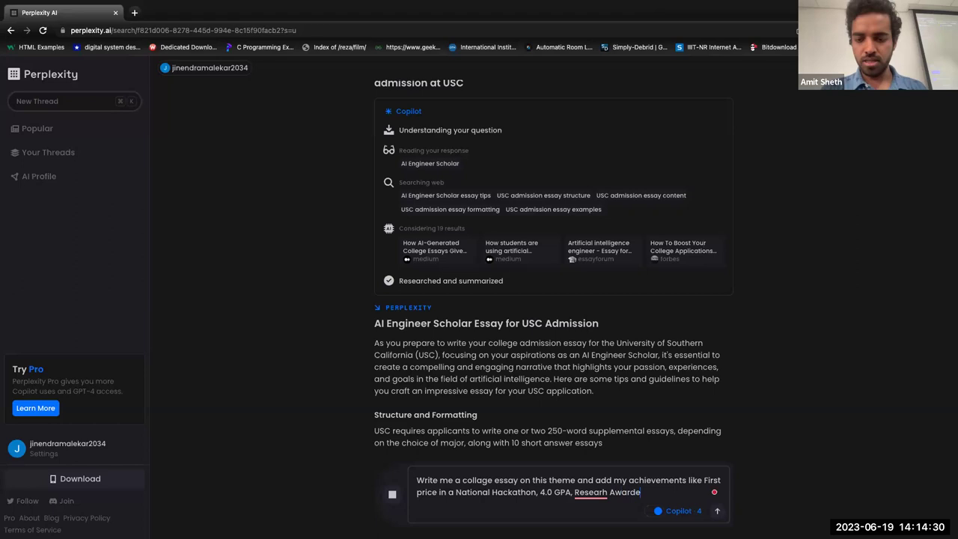
key("BackSpace")
key("BackSpace")
key("BackSpace")
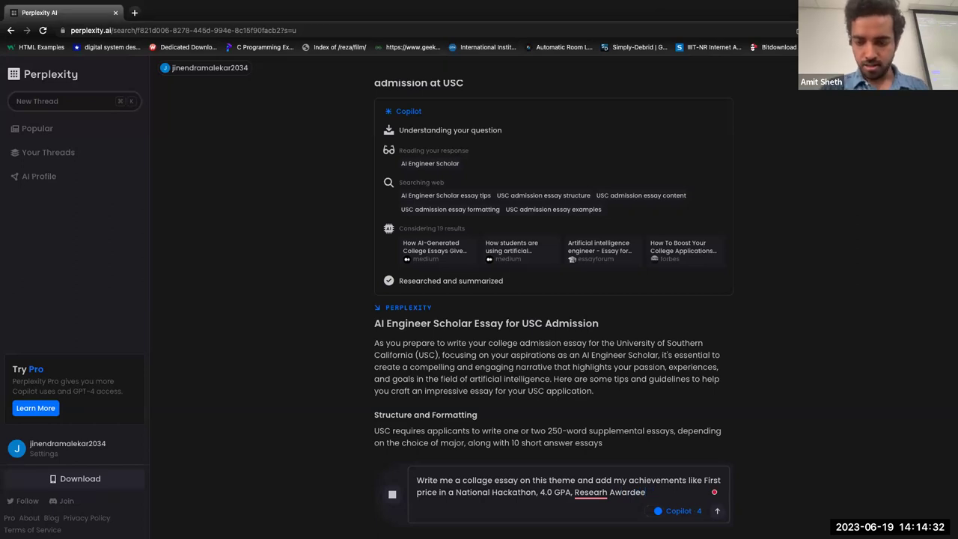
right_click(572, 493)
left_click(604, 427)
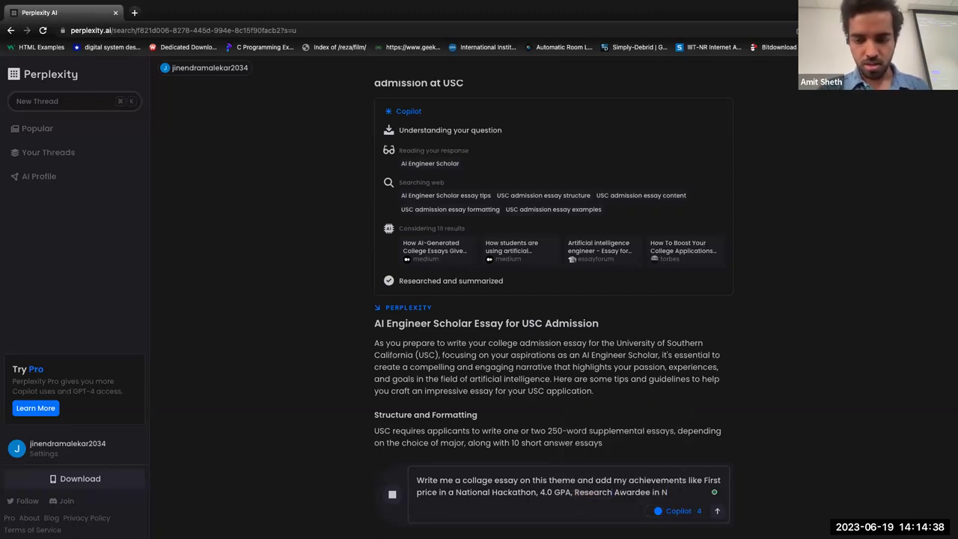
type("in Nueroscienc")
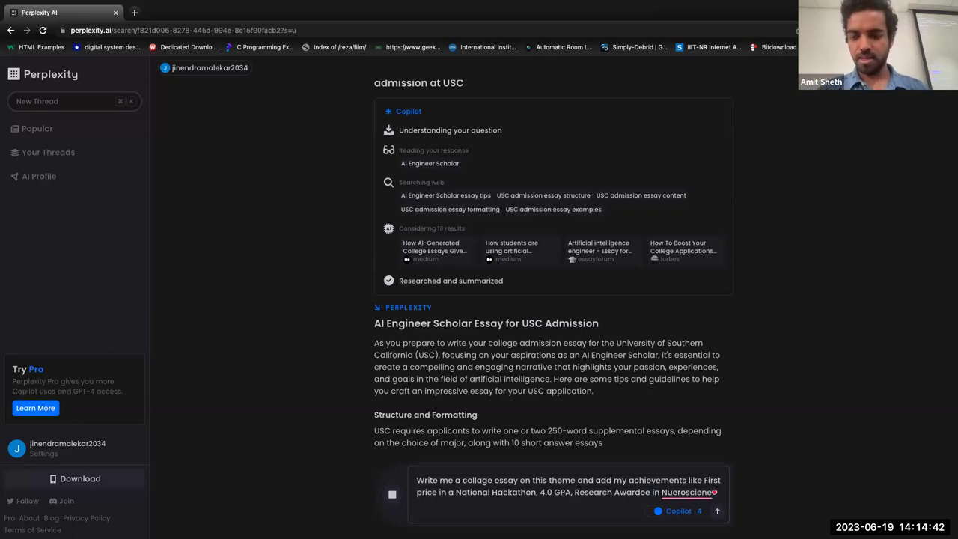
mouse_move(680, 494)
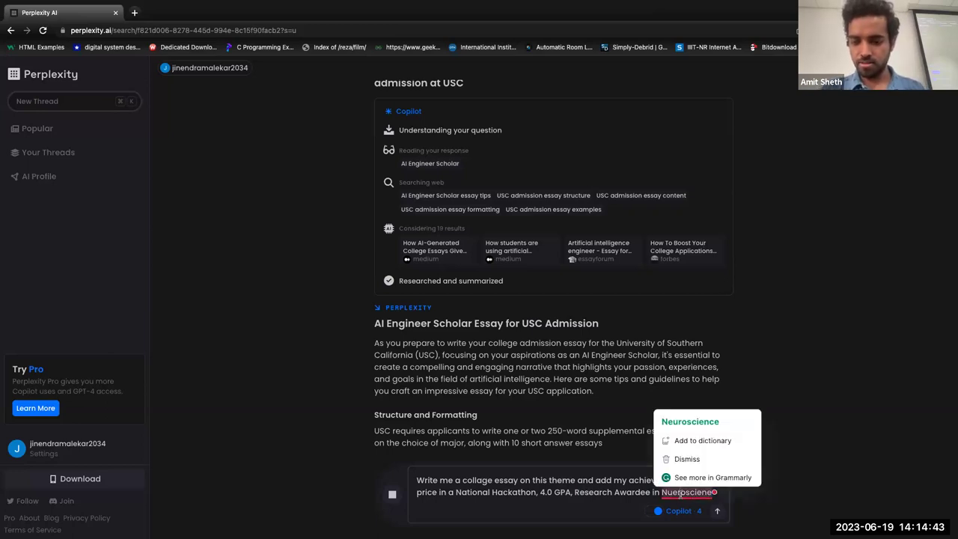
left_click(702, 422)
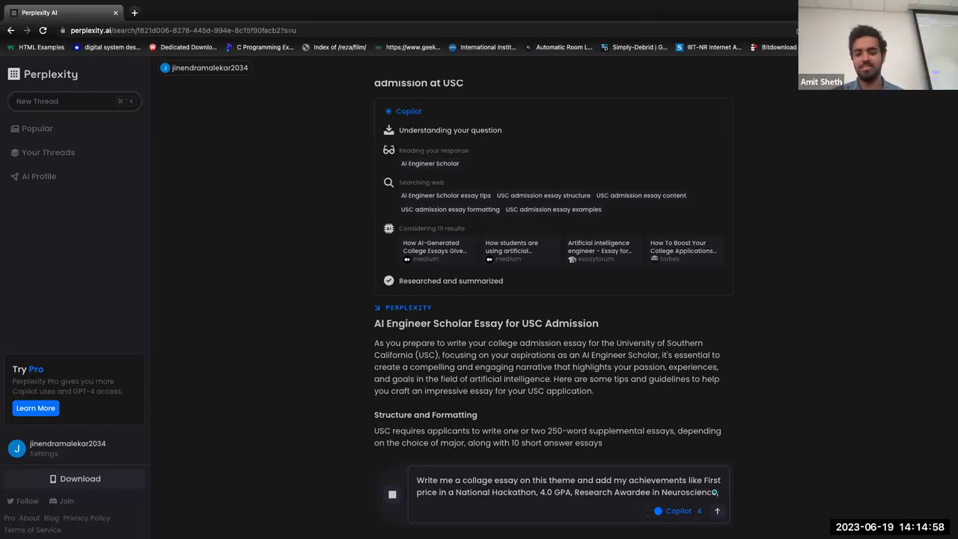
Send the achievements essay request and submit 'AI Engineer Scholar' as the essay theme.
key("Return")
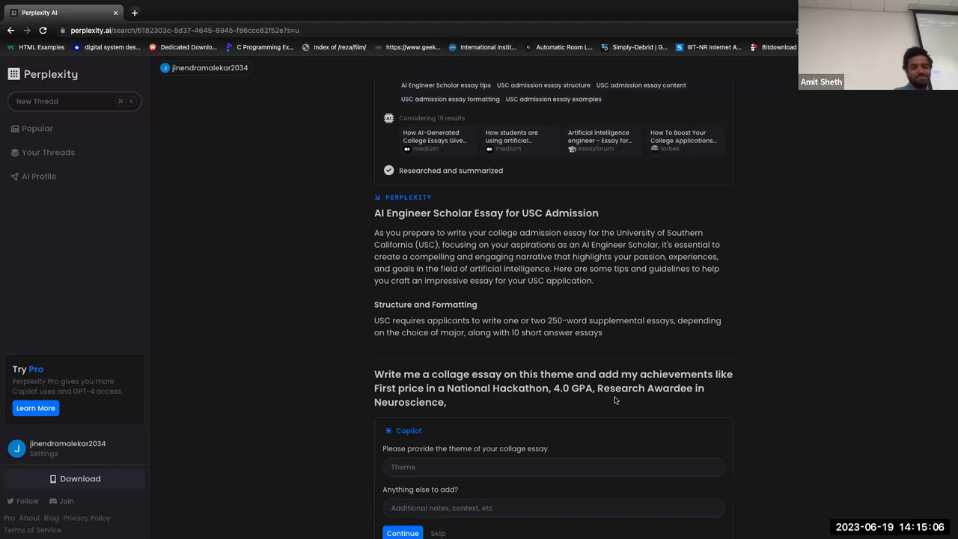
left_click(501, 467)
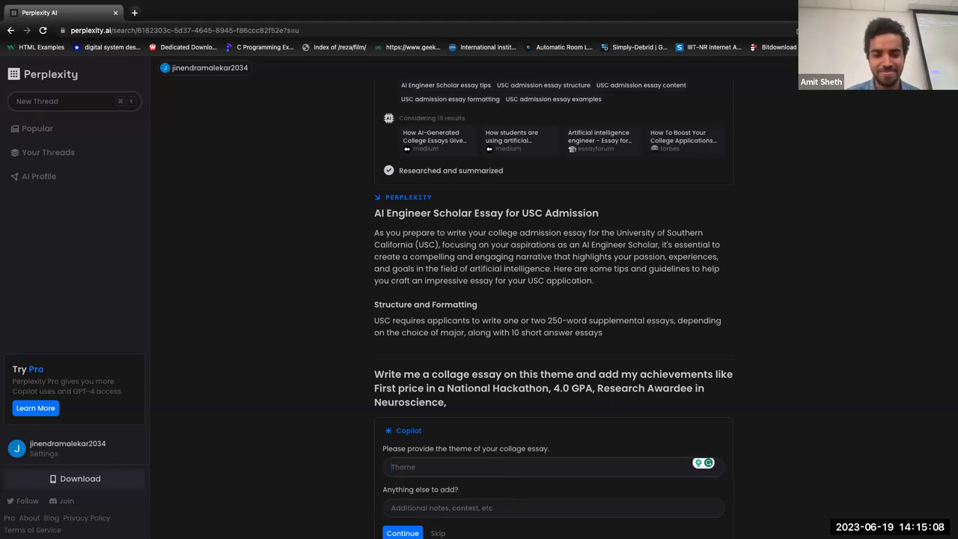
type("AI INg")
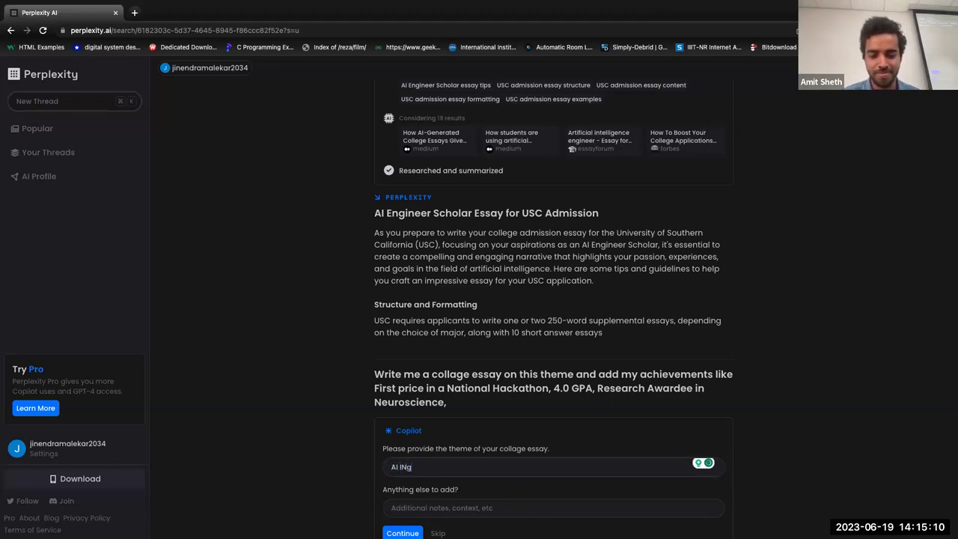
key("BackSpace")
key("BackSpace")
key("BackSpace")
key("BackSpace")
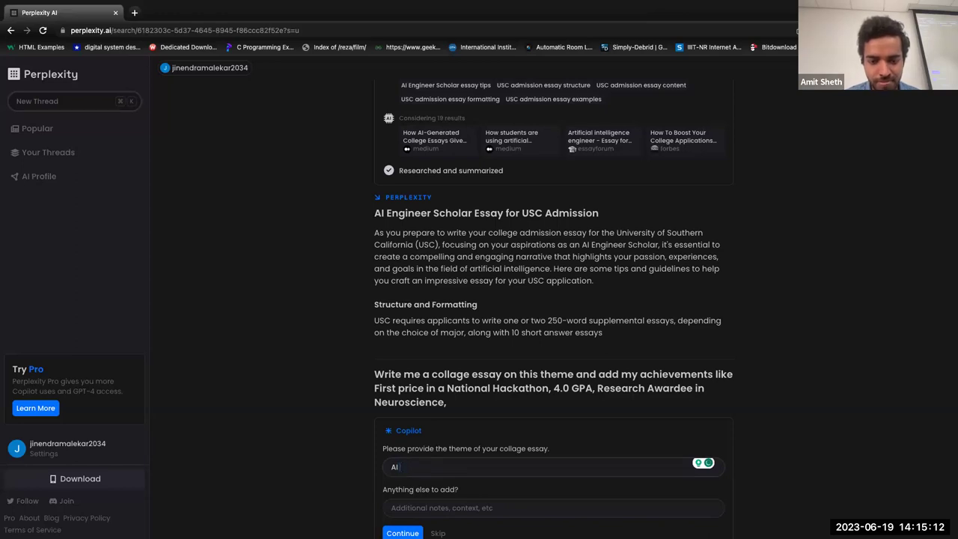
type("Engineer Scholar")
key("Return")
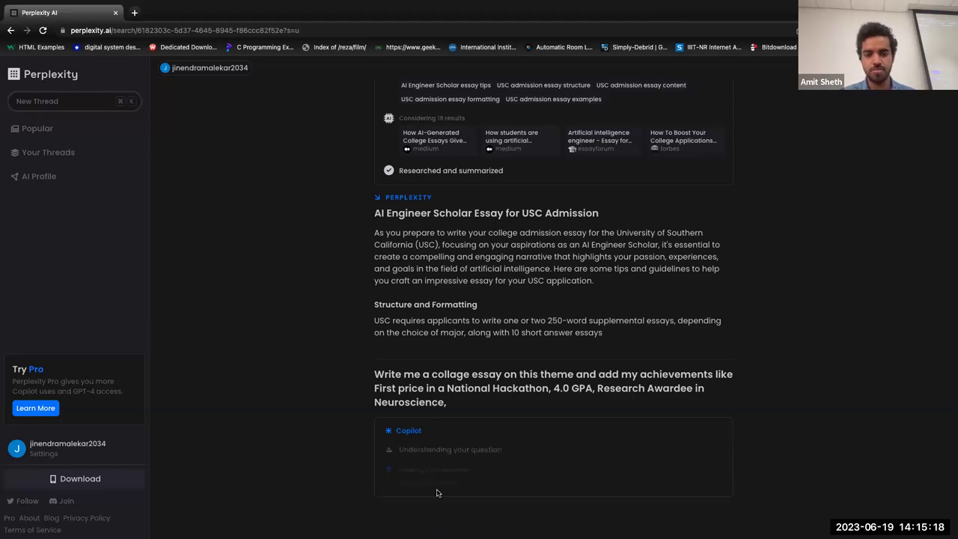
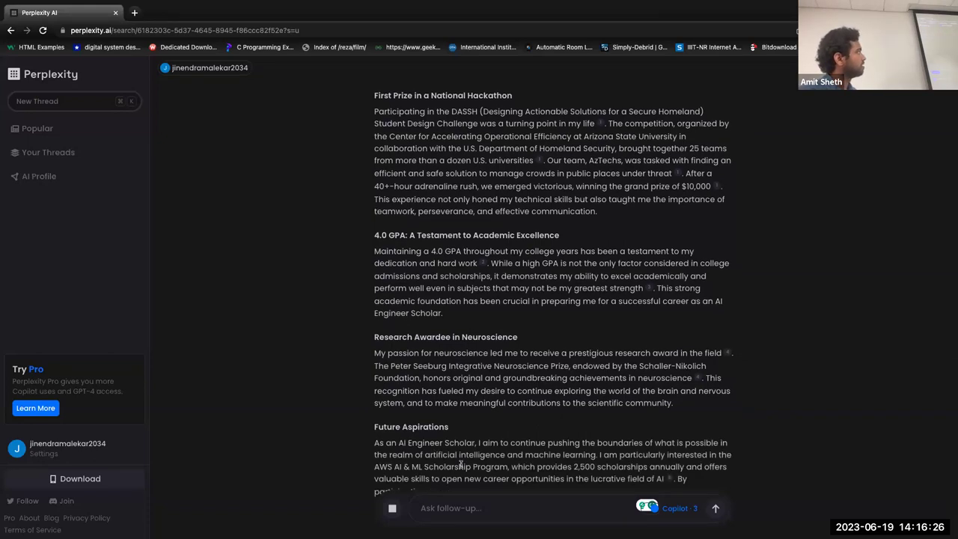
Start a new Perplexity thread asking 'Can you solve ax^2 + bx +c =0'.
scroll(460, 465, "up", 5)
scroll(461, 464, "down", 7)
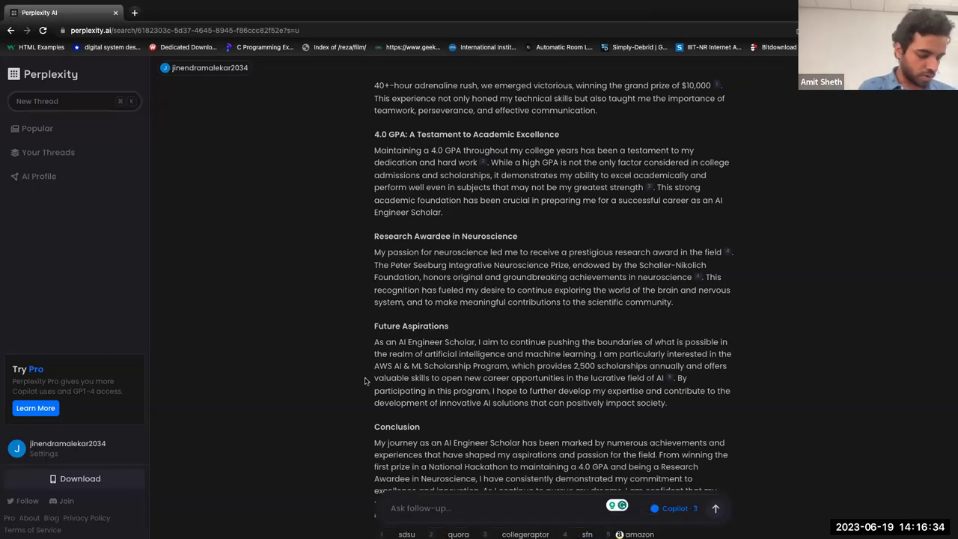
scroll(346, 331, "down", 2)
scroll(190, 161, "up", 10)
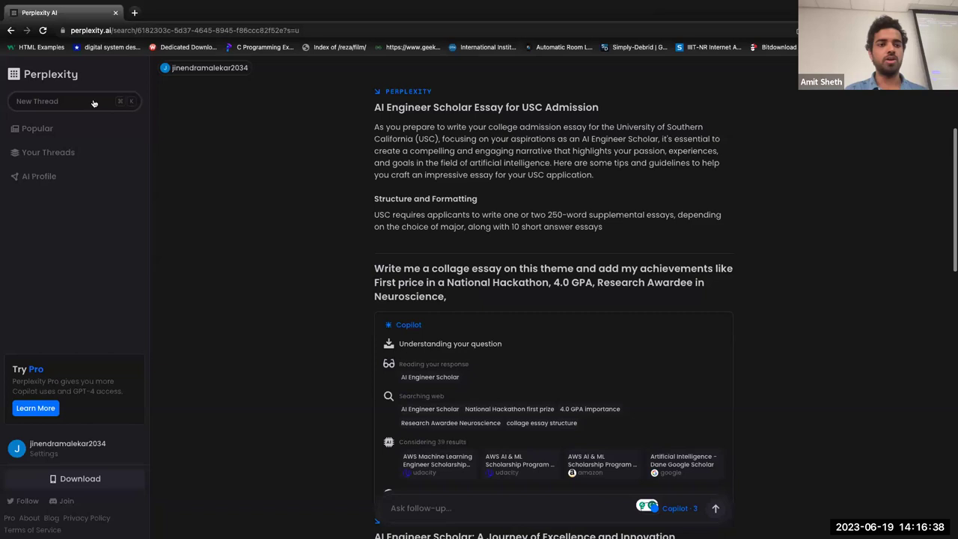
scroll(172, 130, "up", 4)
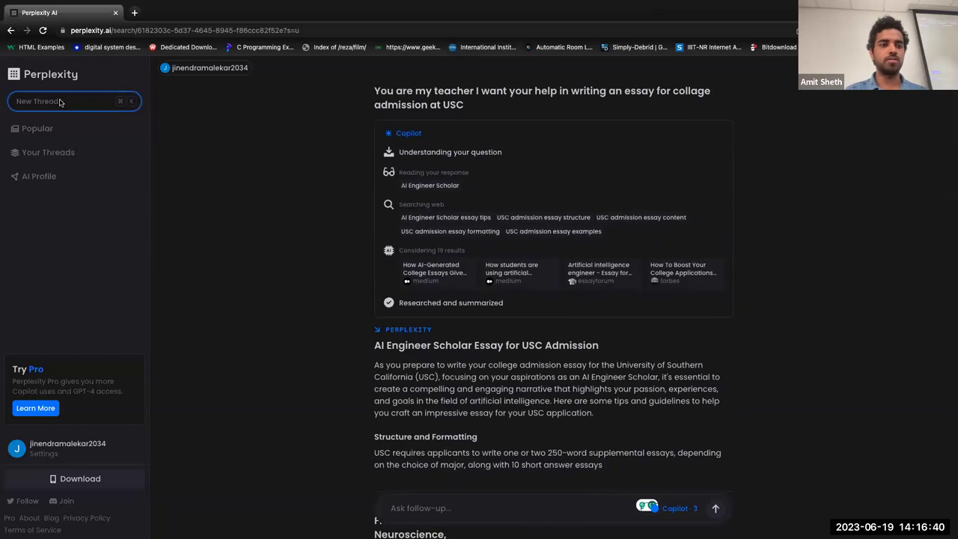
left_click(61, 103)
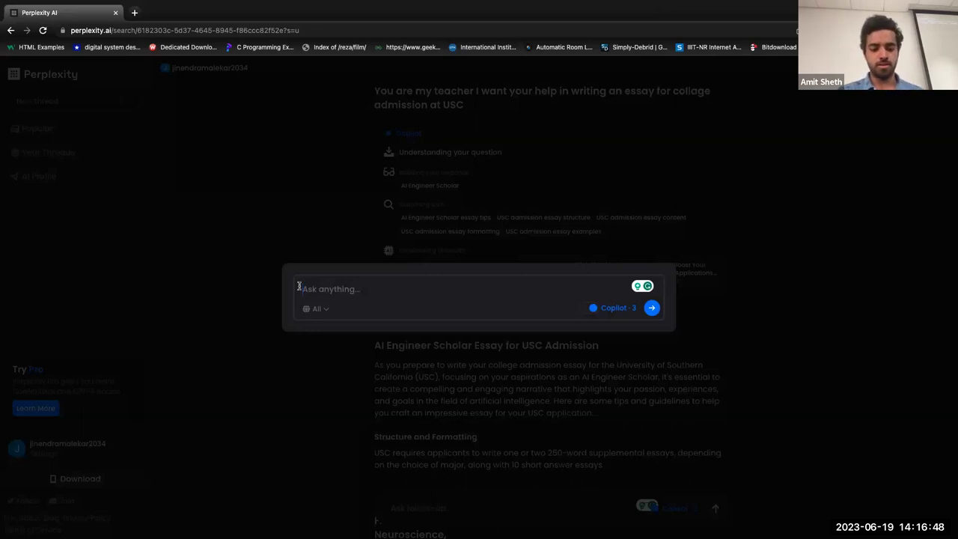
type("Can you solve ax")
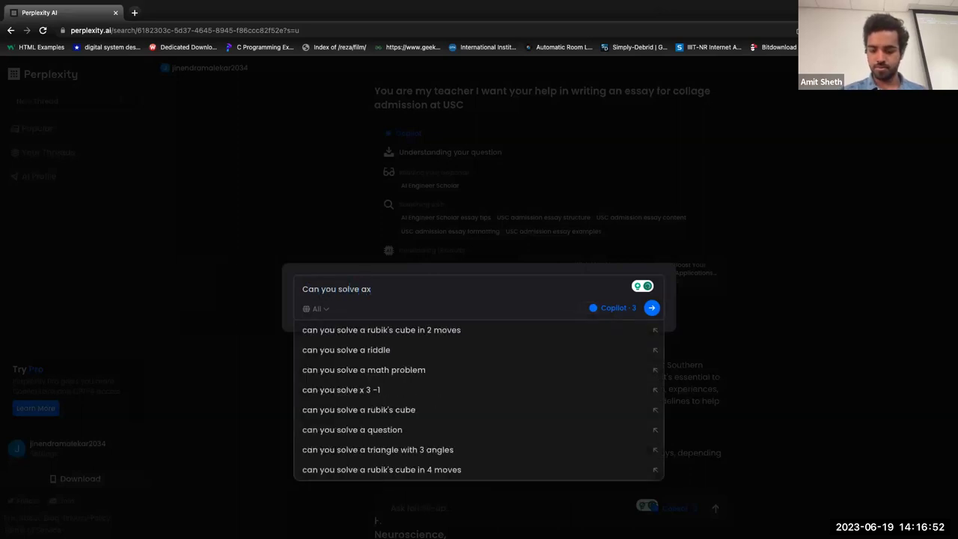
type("^")
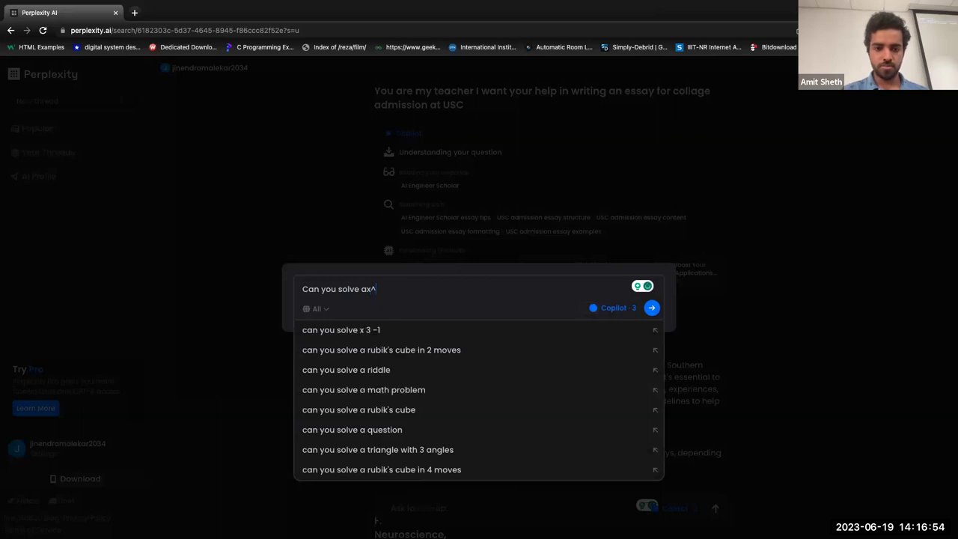
type("2 + b")
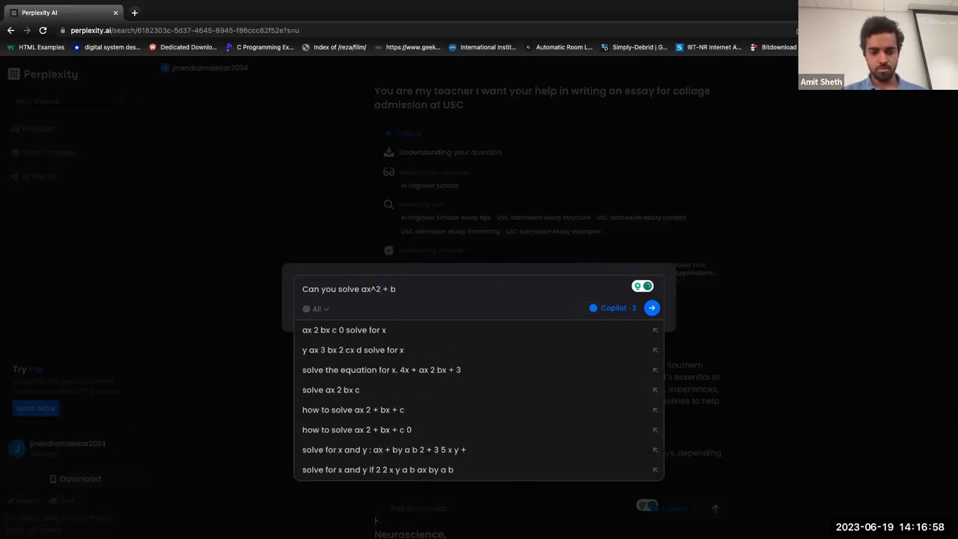
type("x +c =0")
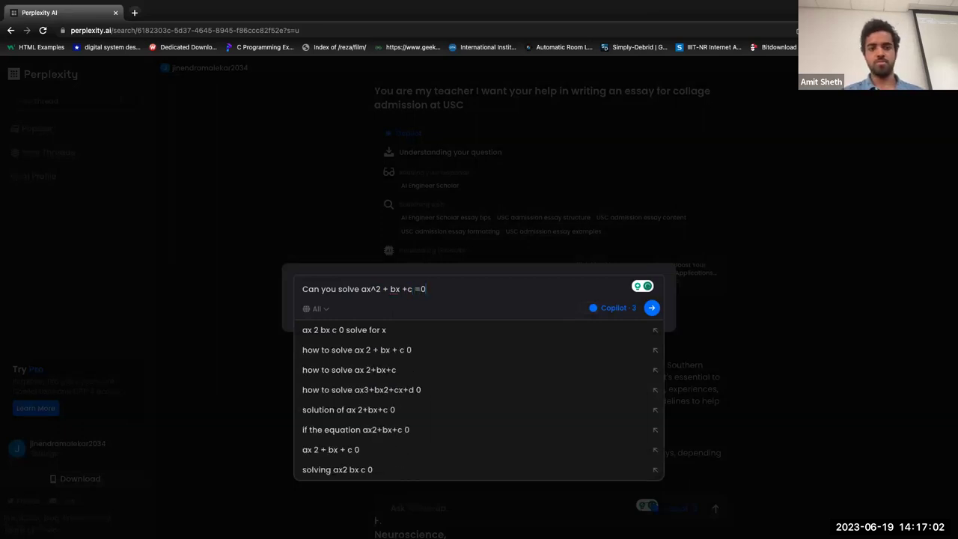
key("Return")
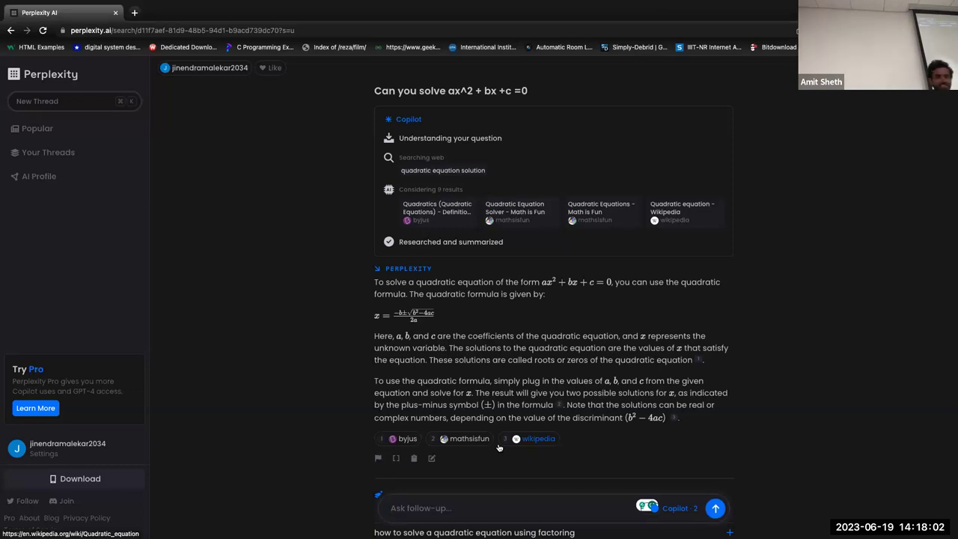
Send the follow-up 'Can you prove it ?' and skip the proof-method form.
type("Cna")
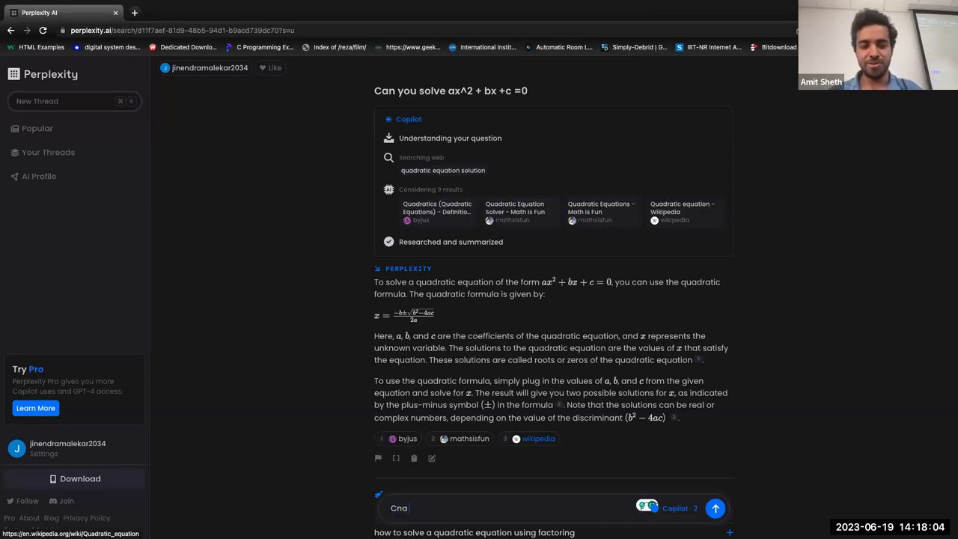
key("BackSpace")
key("BackSpace")
type("an you")
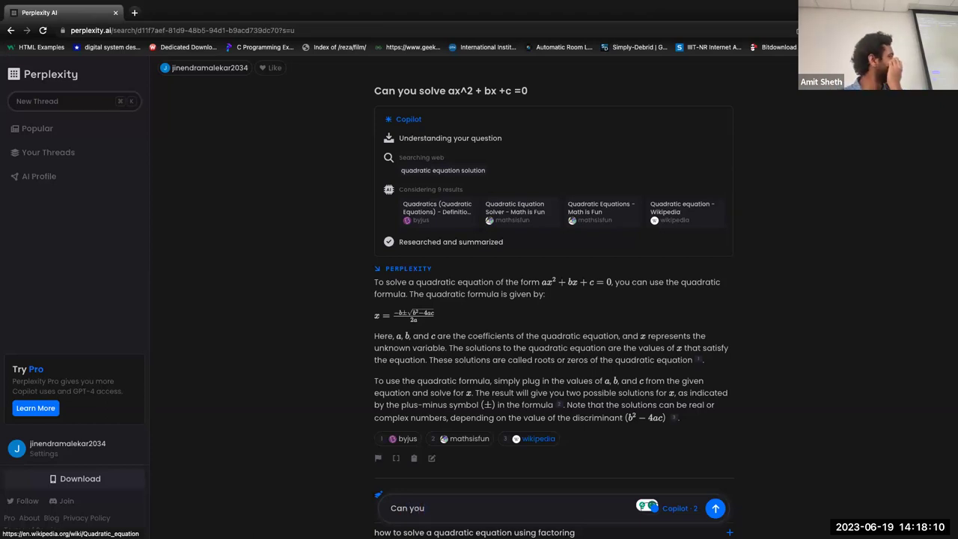
type("proe")
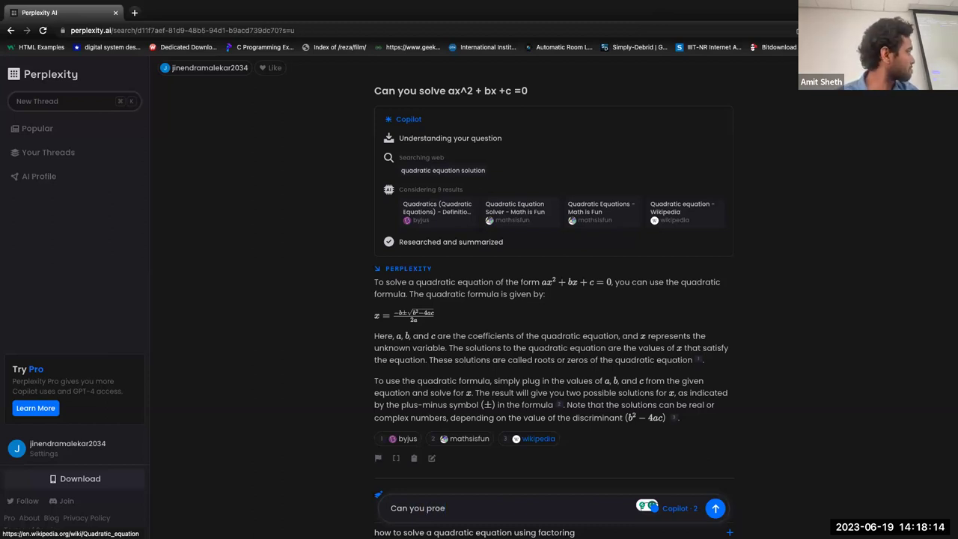
key("BackSpace")
type("ve it")
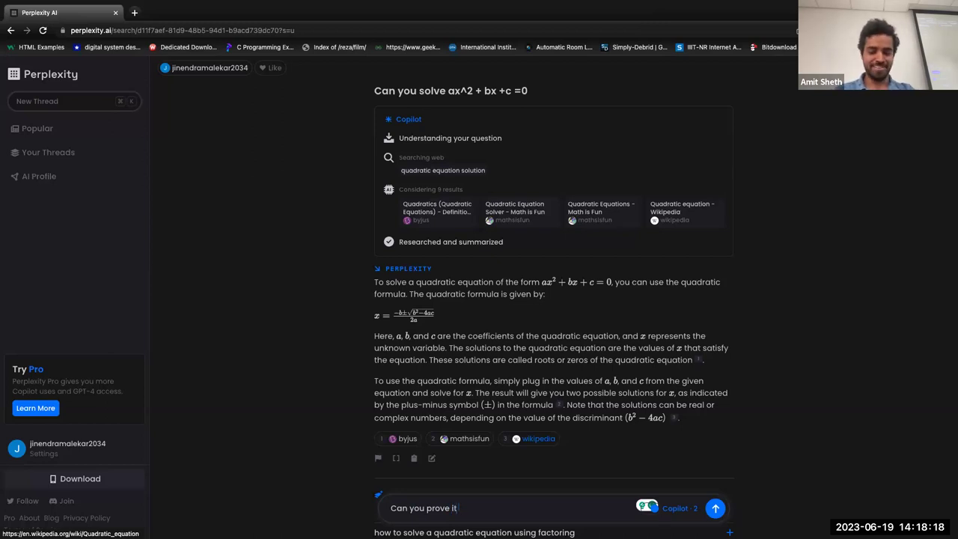
type(" ?")
key("Return")
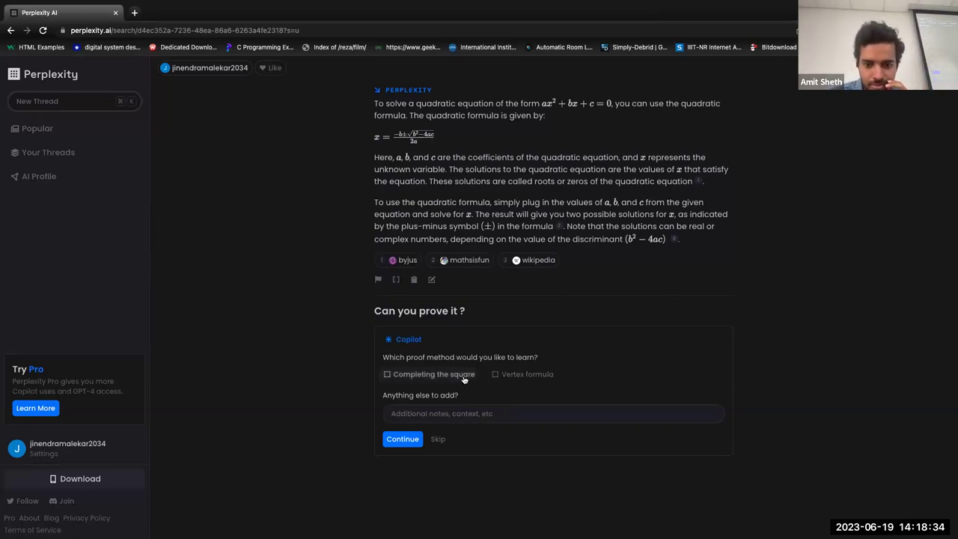
left_click(439, 439)
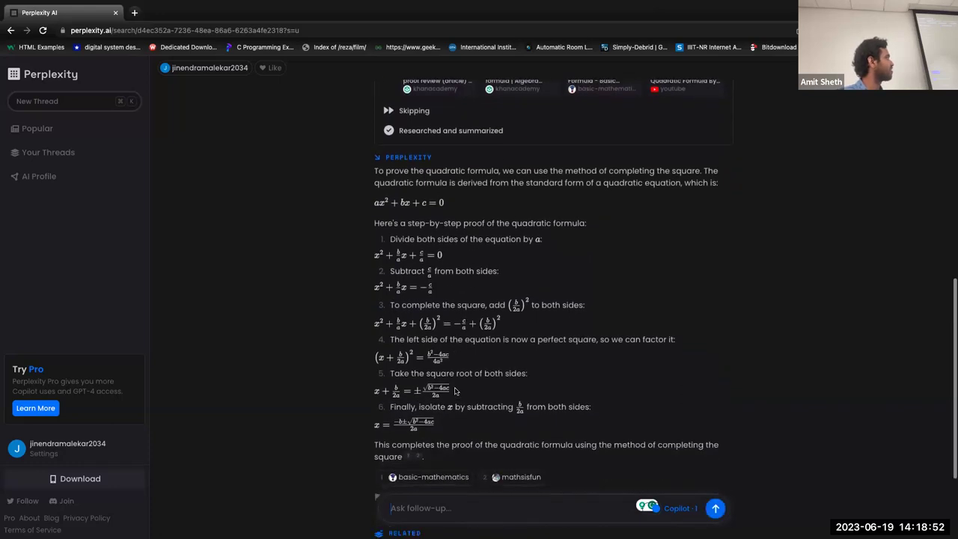
scroll(454, 388, "up", 1)
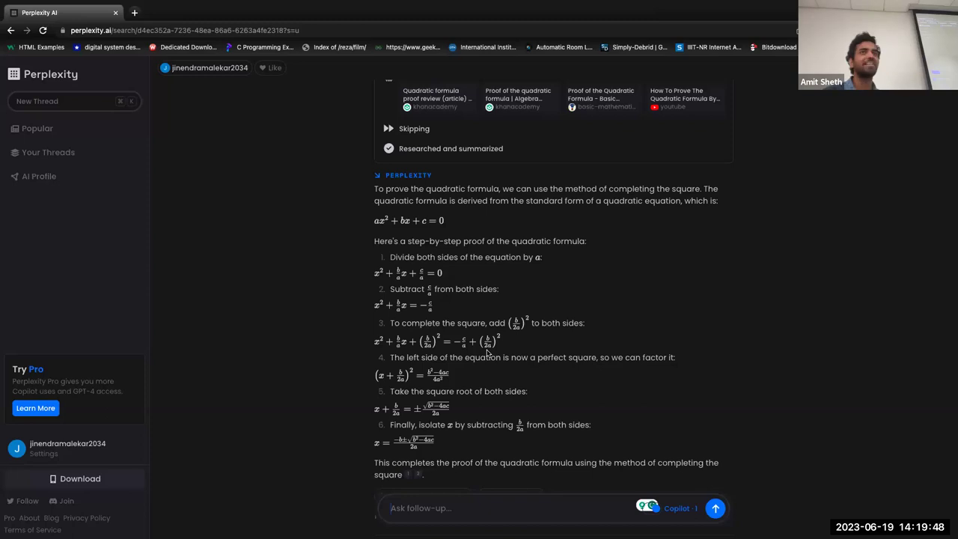
scroll(494, 314, "down", 5)
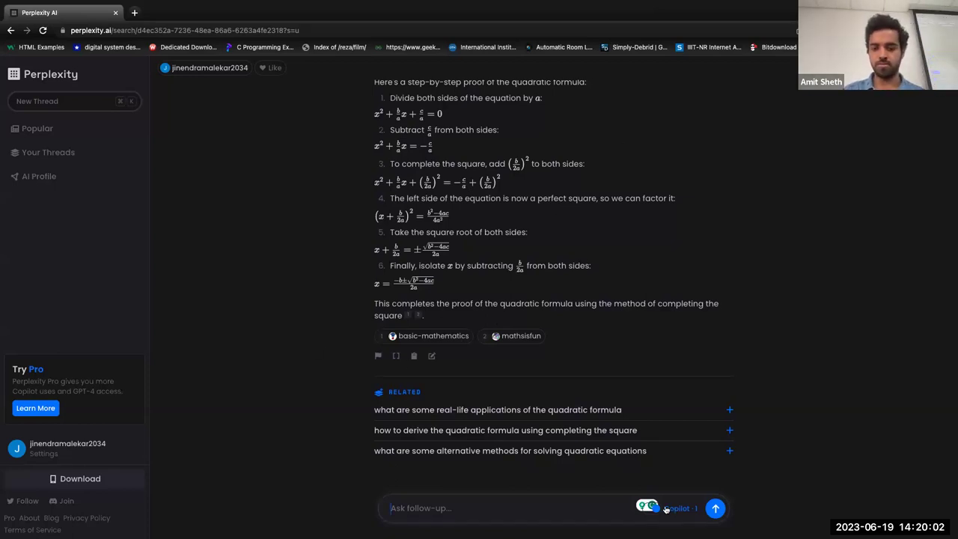
Load ChatGPT in a new browser tab.
left_click(137, 13)
type("chat.openai.com")
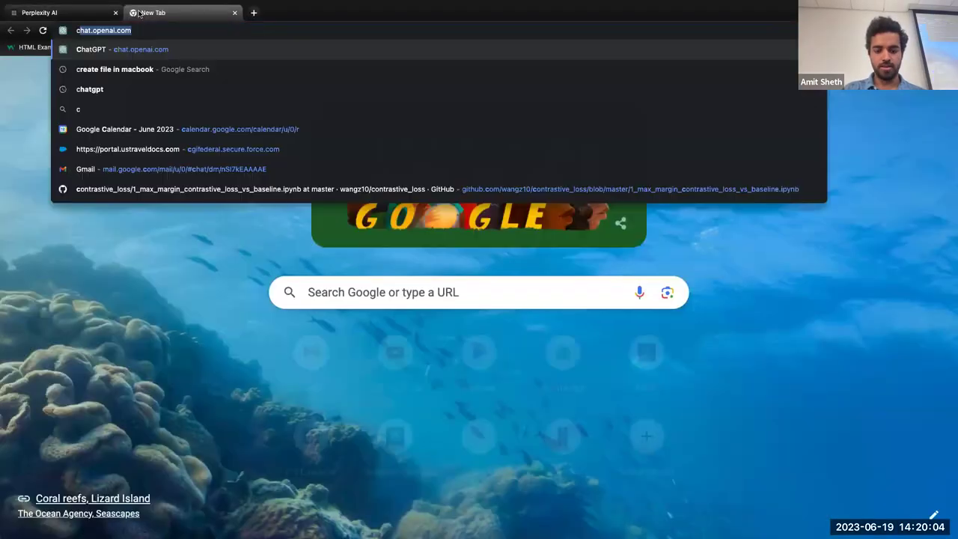
key("Return")
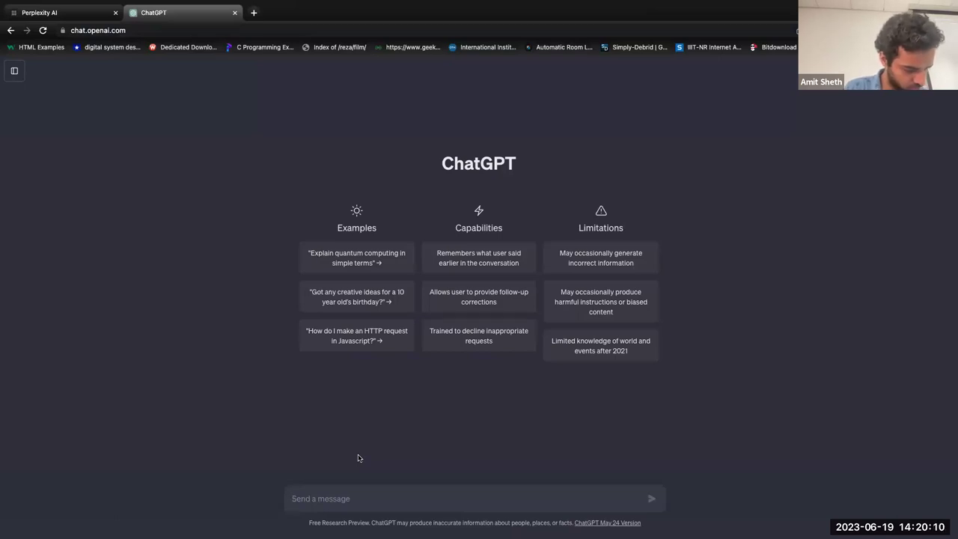
Write a prompt asking for a problem to analyze and discuss to improve critical thinking.
type("I w")
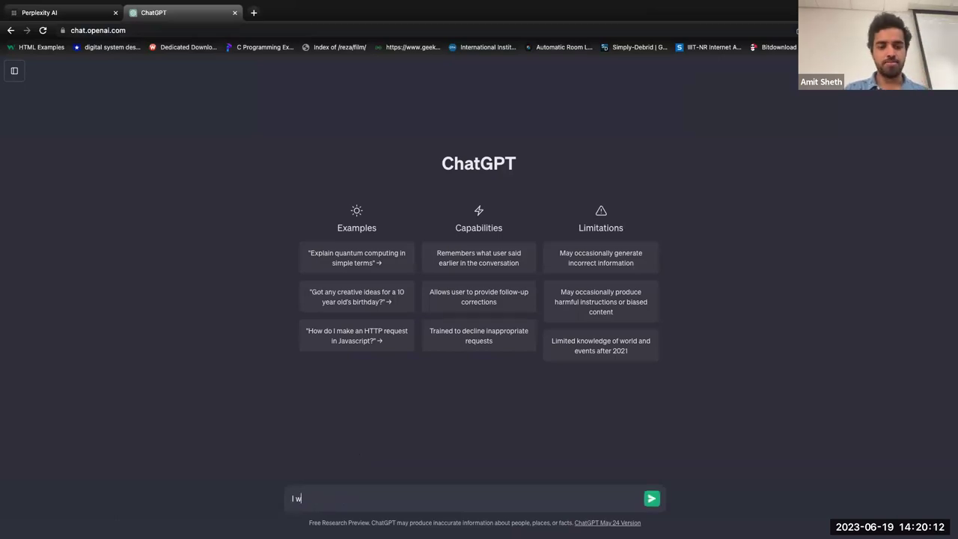
type("ant to")
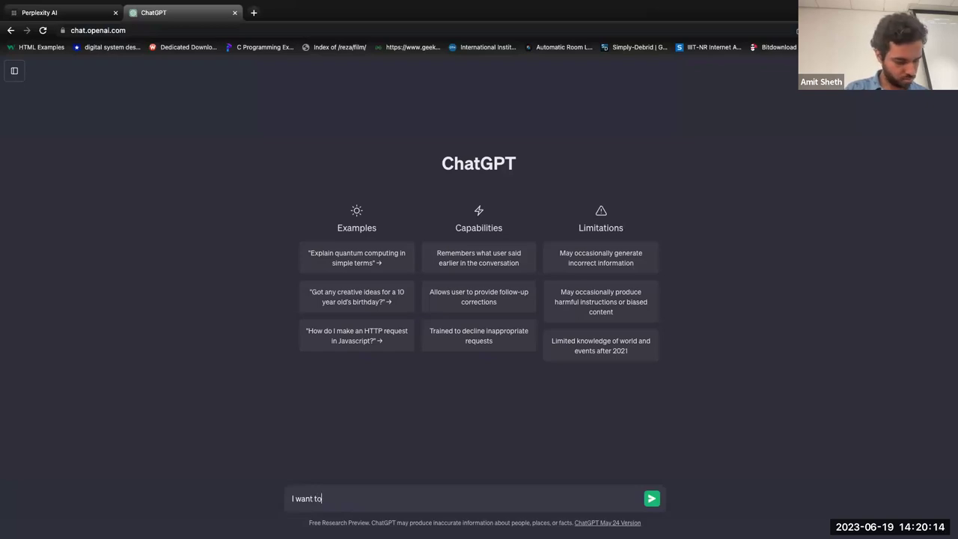
type(" improve")
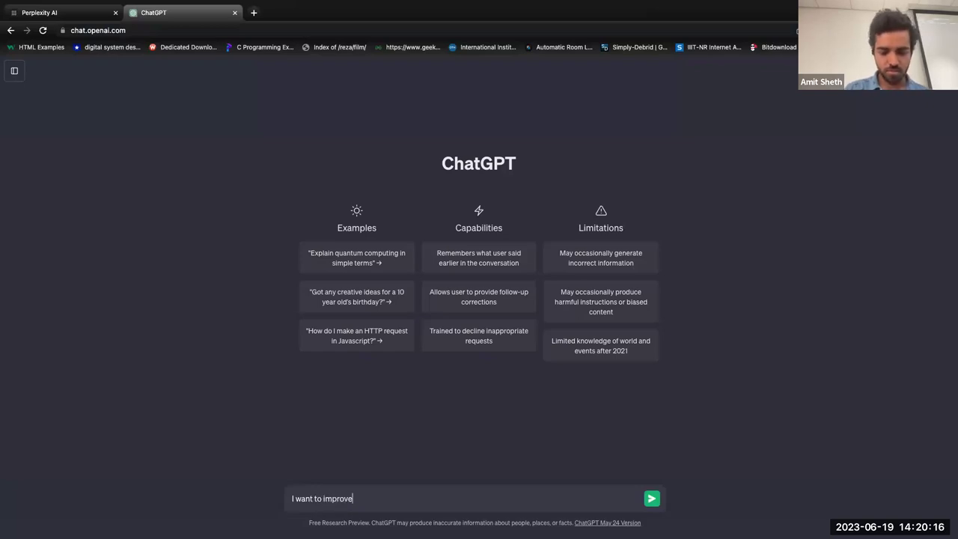
type(" my critoical")
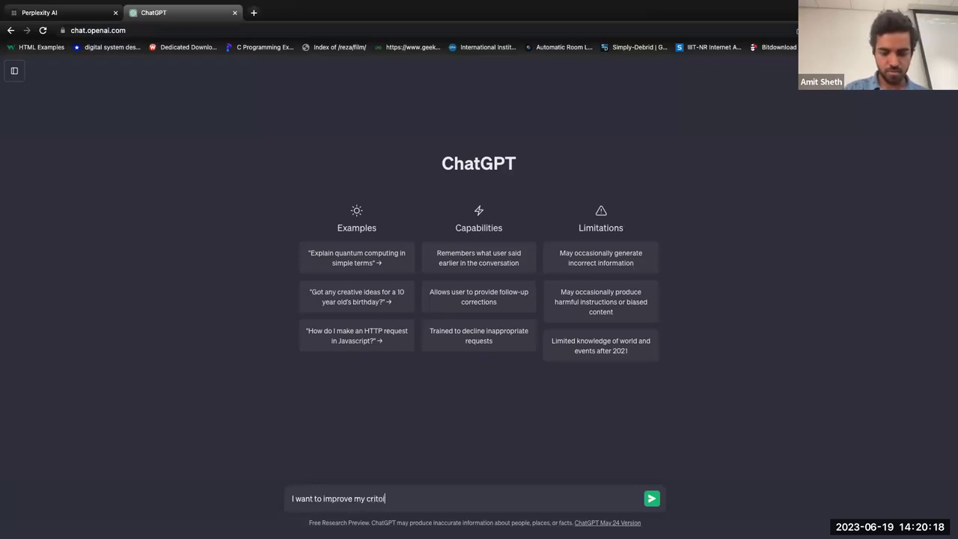
key("BackSpace")
key("BackSpace")
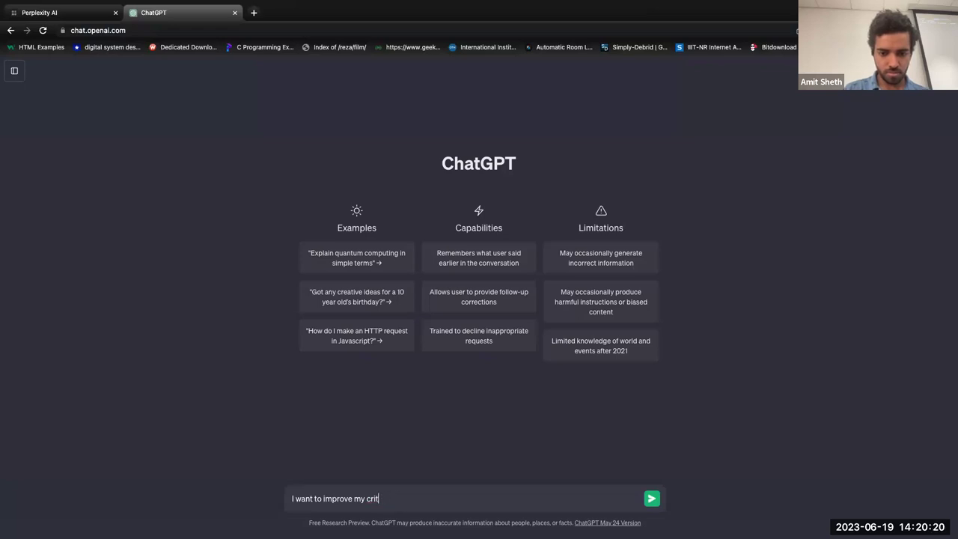
type("ical ")
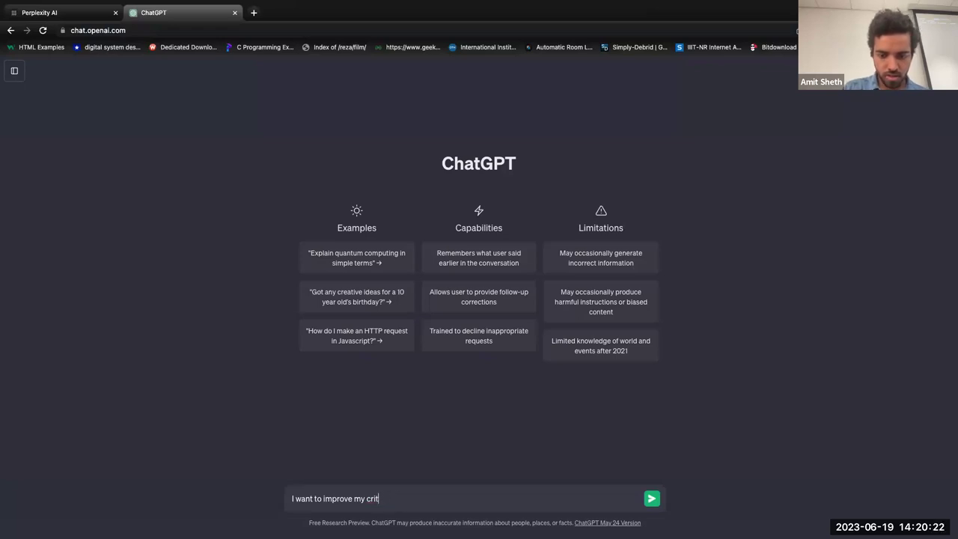
type("thinking")
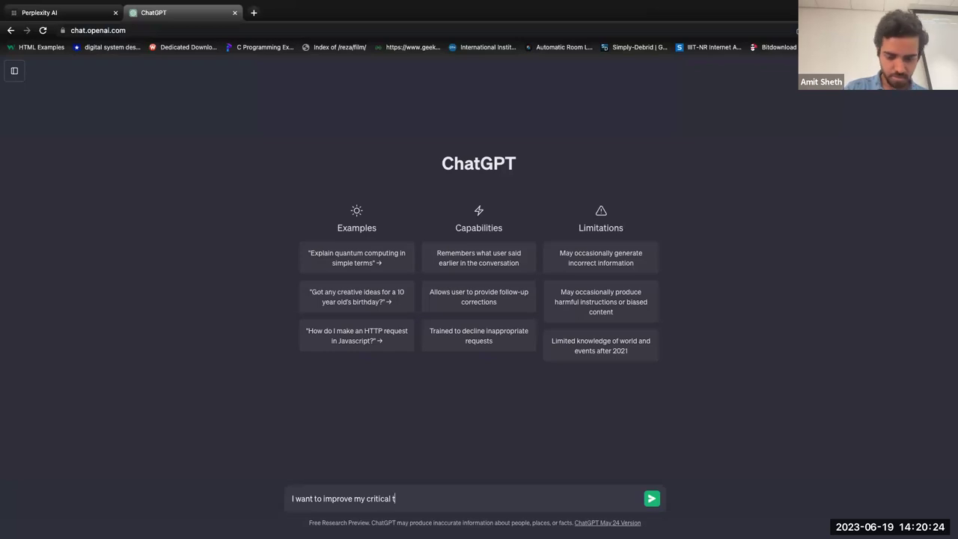
type(" skills")
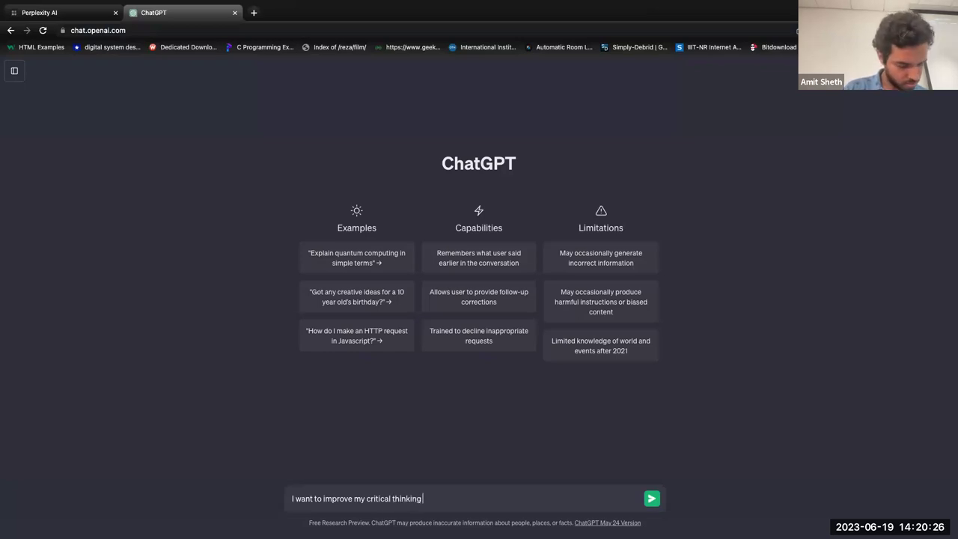
type(" can uo")
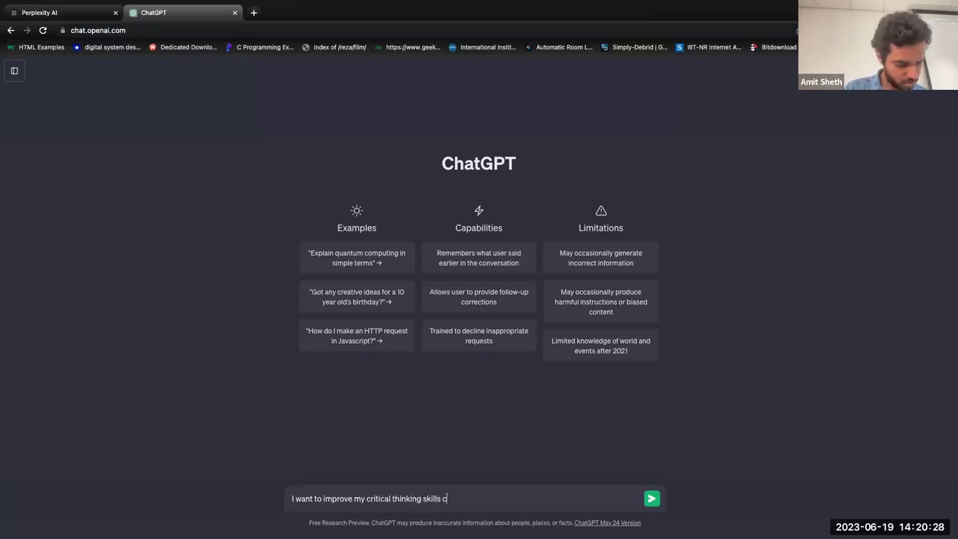
key("BackSpace")
key("BackSpace")
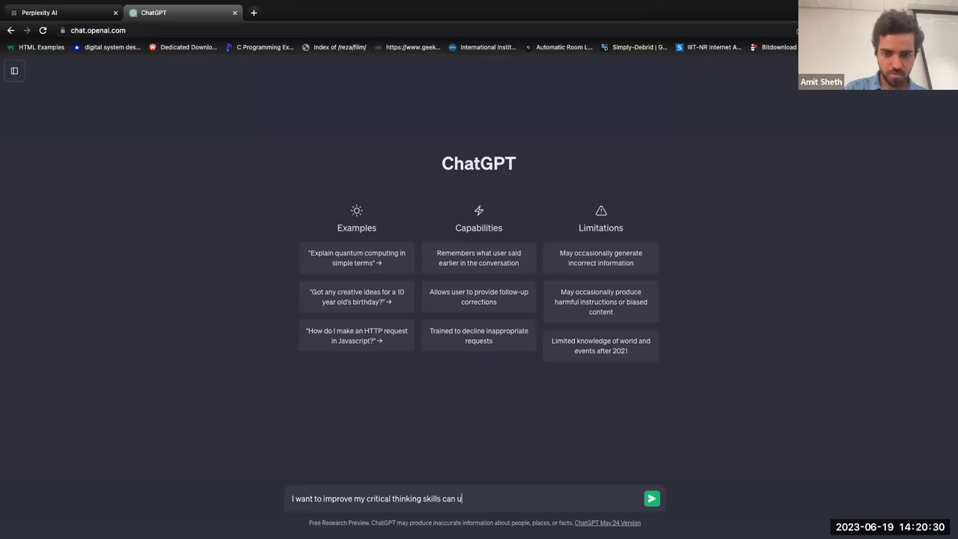
type("you give")
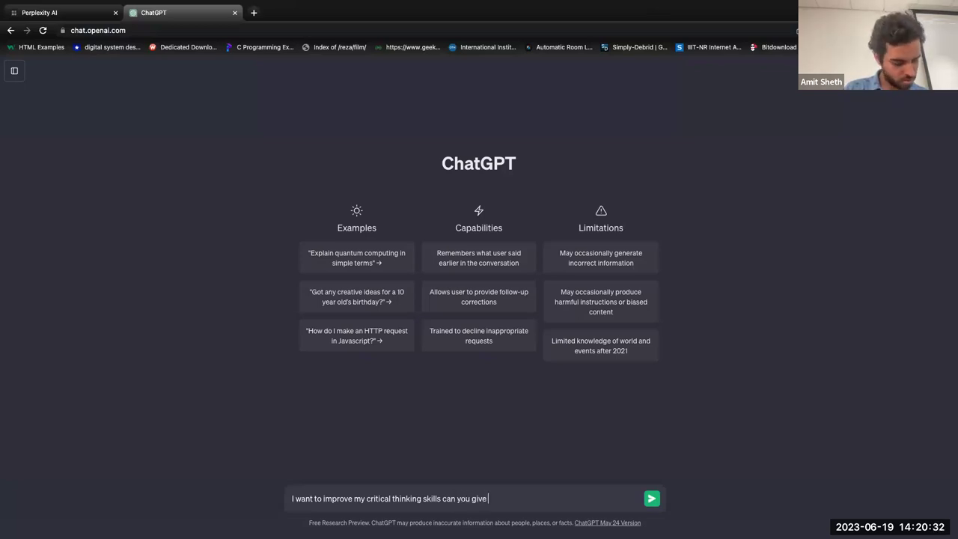
type(" me a problem to ana")
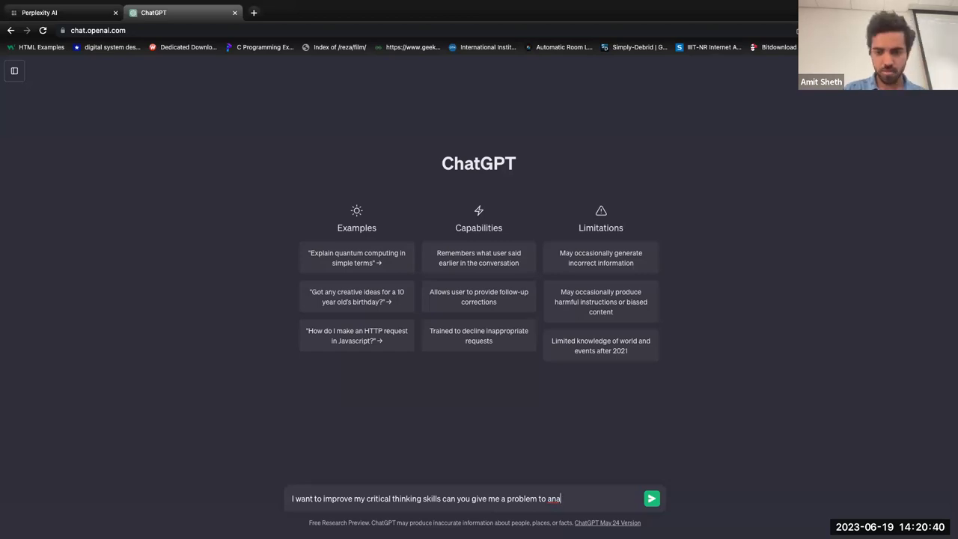
type("ly")
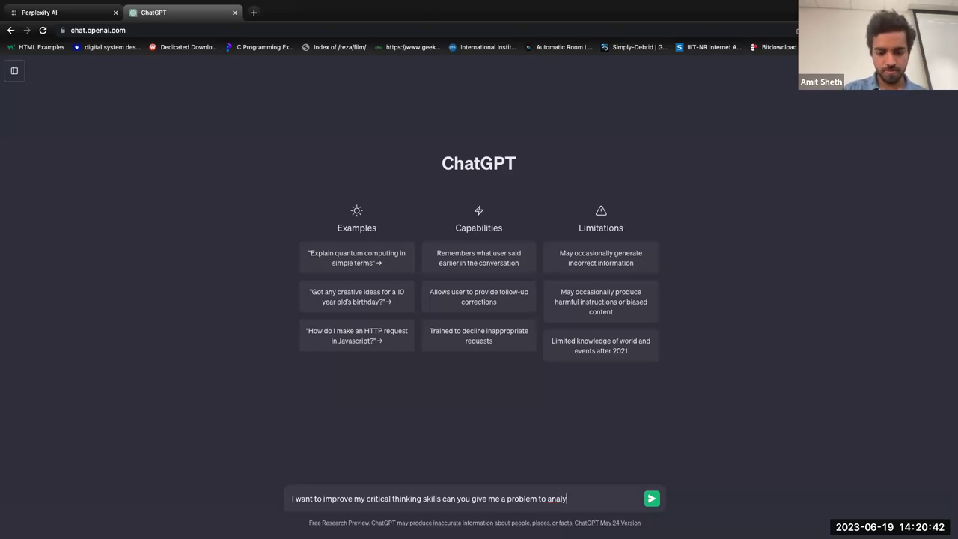
type("ze and discuss")
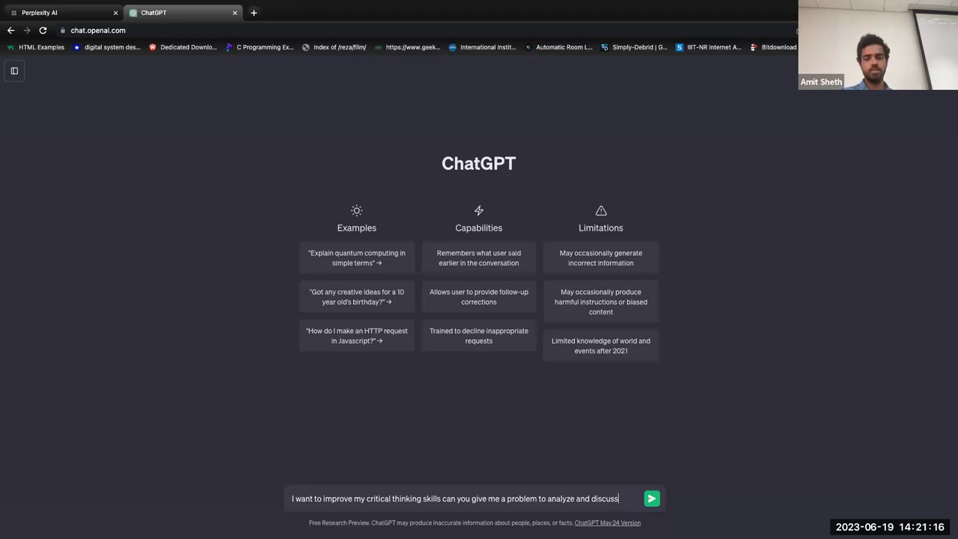
Send the critical-thinking prompt and read through ChatGPT's GMO agriculture problem.
key("Return")
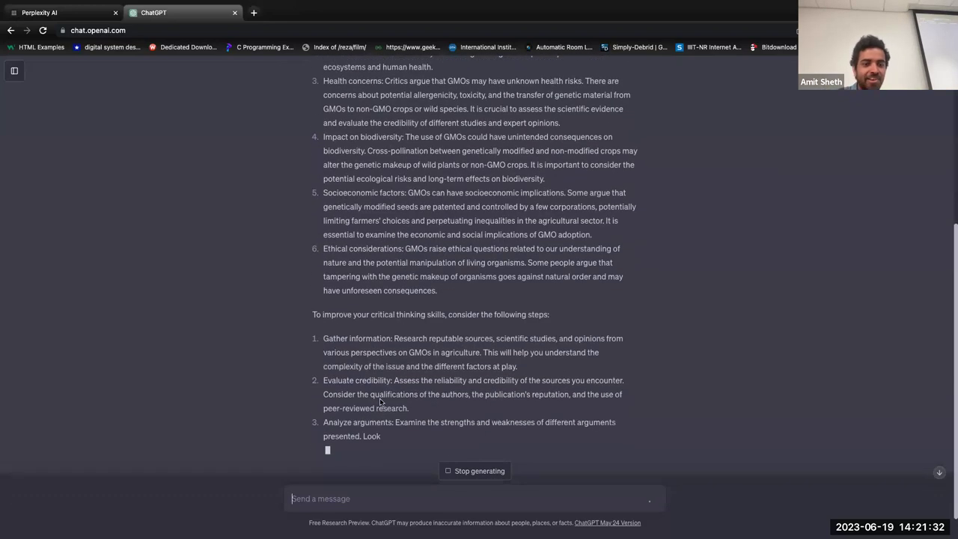
scroll(379, 401, "up", 3)
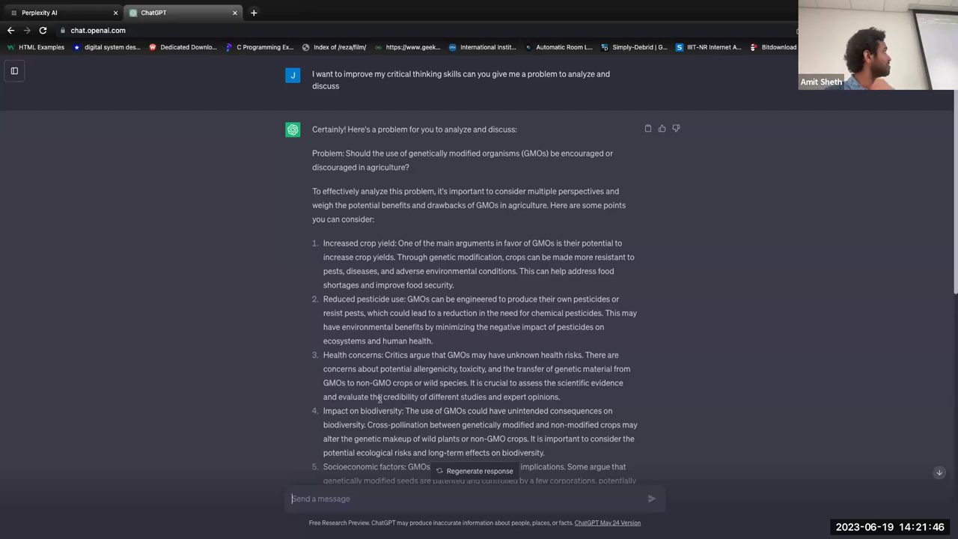
scroll(379, 399, "down", 10)
Send the follow-up 'give me another question' to ChatGPT.
type("give me ano")
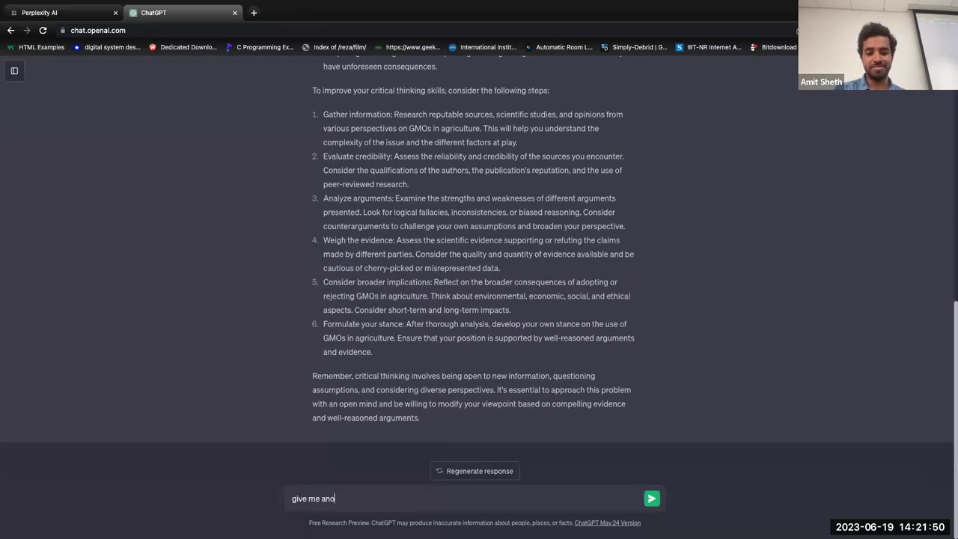
type("ther question")
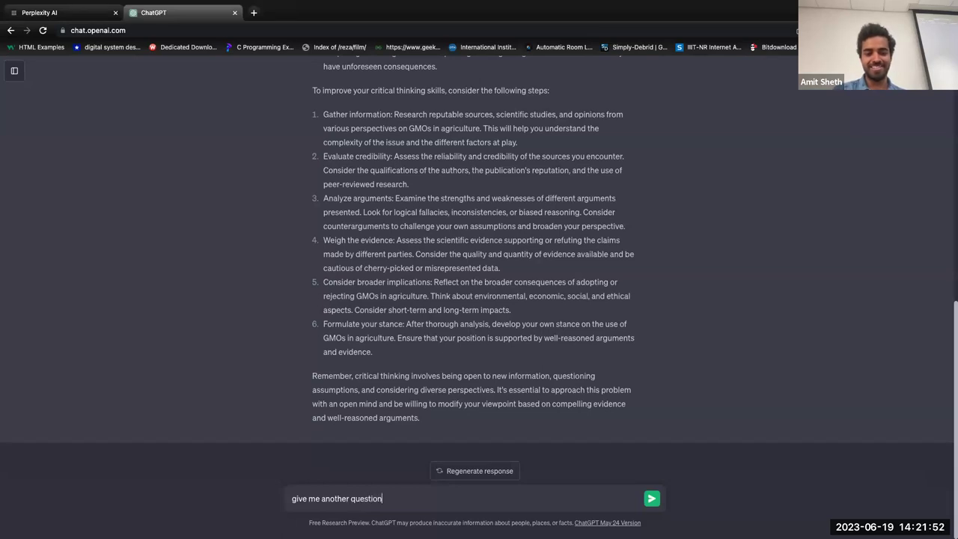
key("Return")
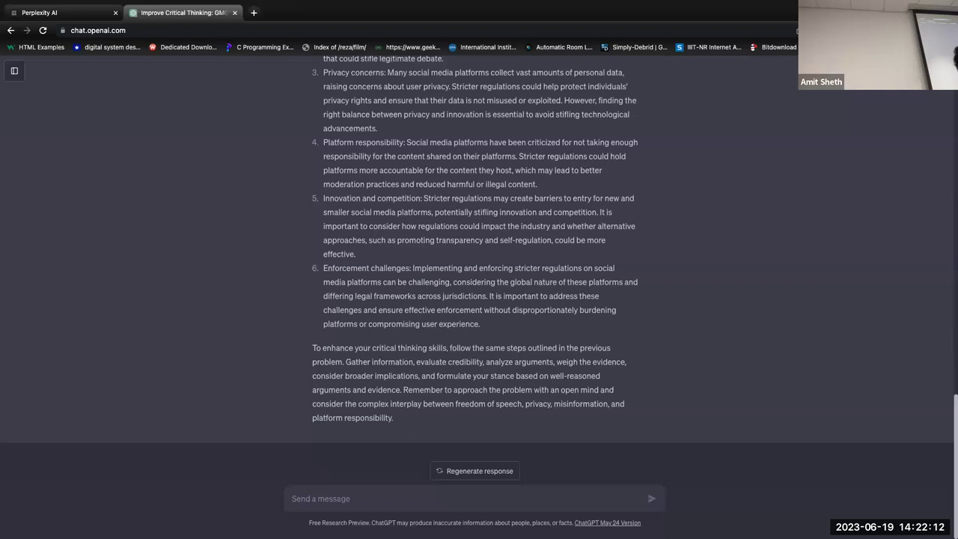
scroll(347, 266, "up", 5)
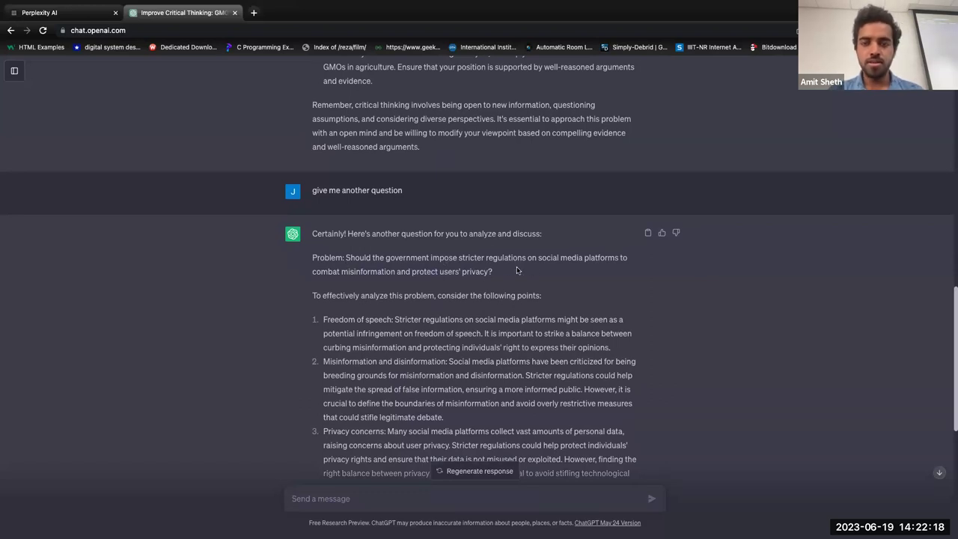
scroll(521, 270, "down", 1)
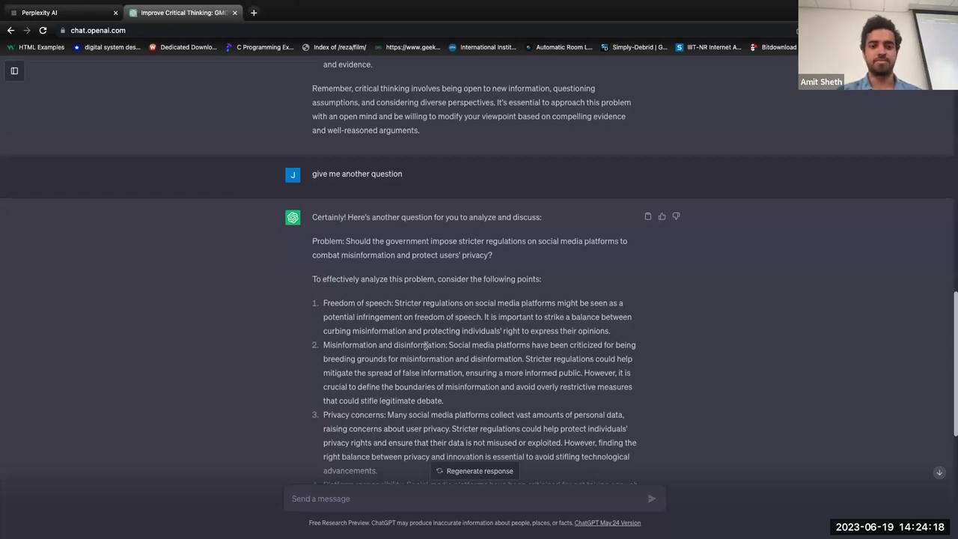
scroll(426, 346, "down", 4)
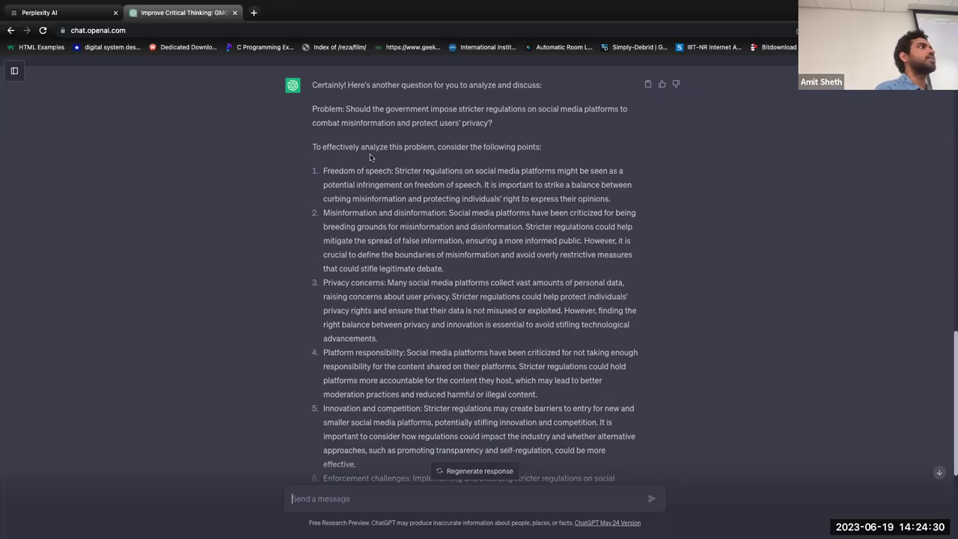
Return to the Perplexity tab and review the ax^2 + bx + c = 0 answer.
left_click(87, 19)
scroll(382, 217, "up", 10)
scroll(382, 217, "down", 6)
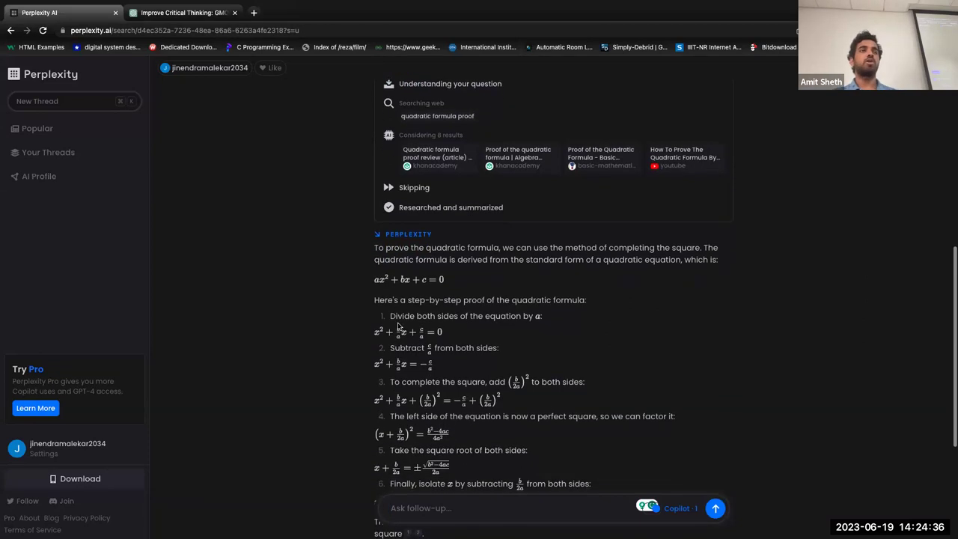
scroll(398, 325, "up", 6)
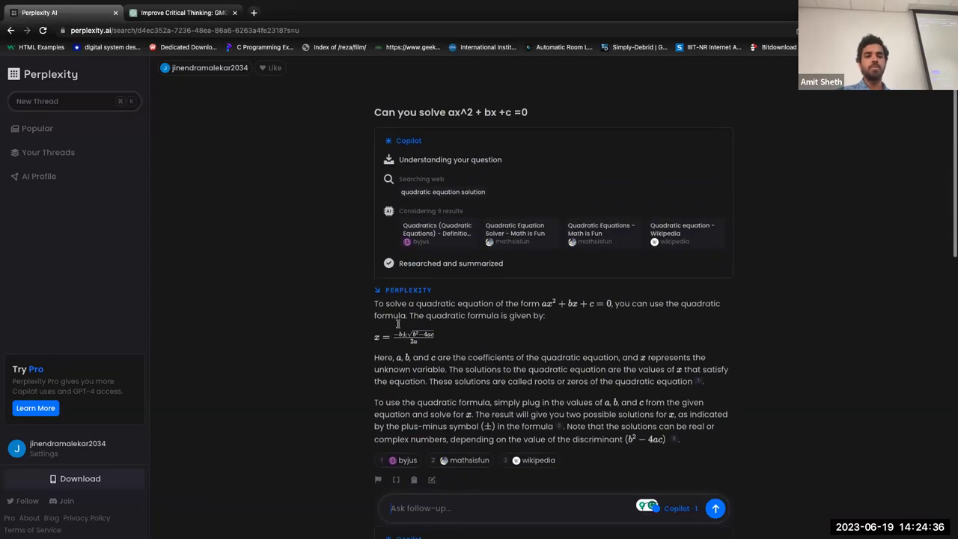
Start a new thread, view its Focus source options, then dismiss the prompt.
left_click(64, 99)
left_click(315, 309)
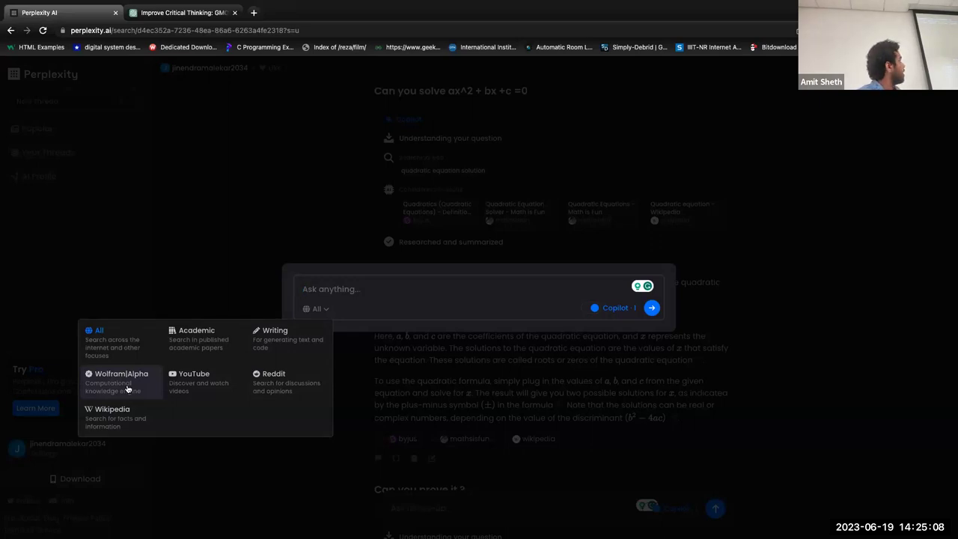
left_click(124, 254)
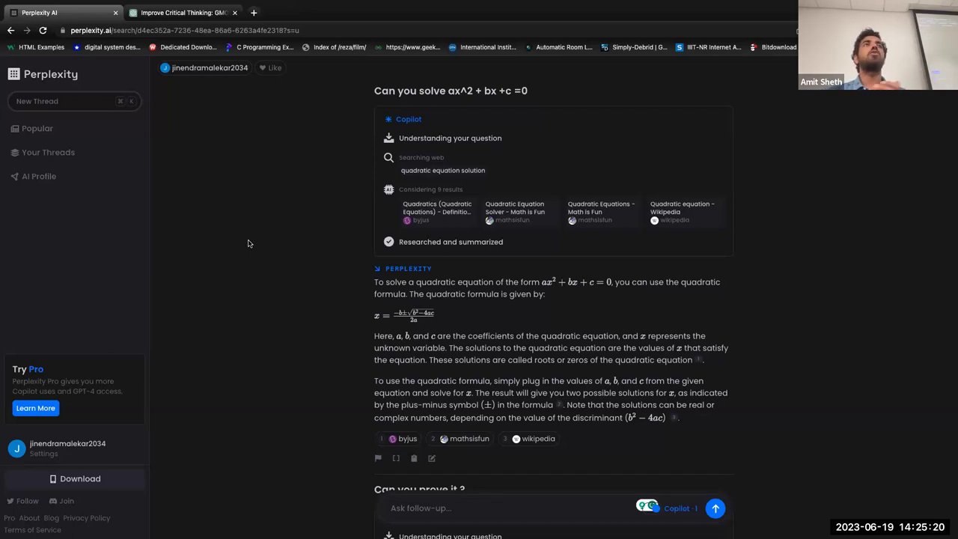
Search YouTube for 'khanamigo' in a new tab.
key("ctrl+t")
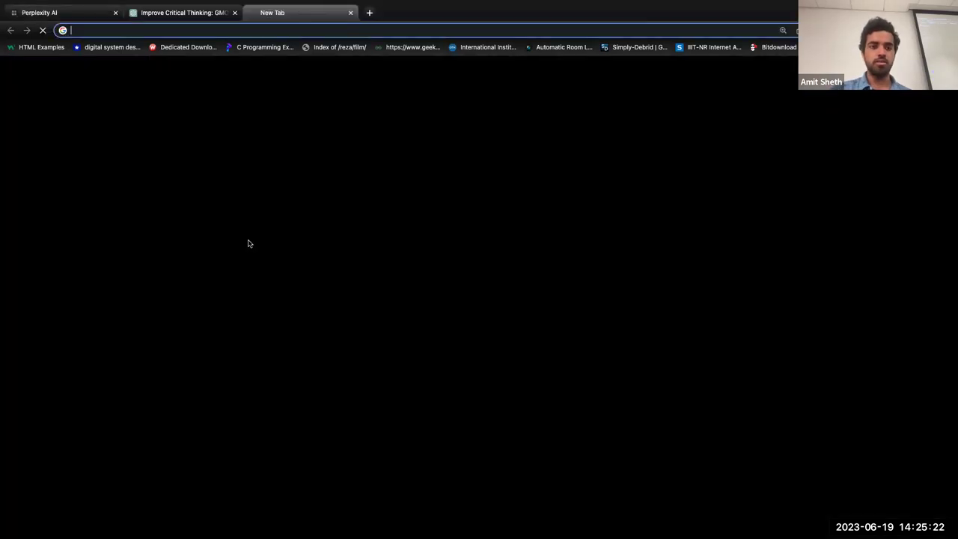
type("youtube.com")
key("Return")
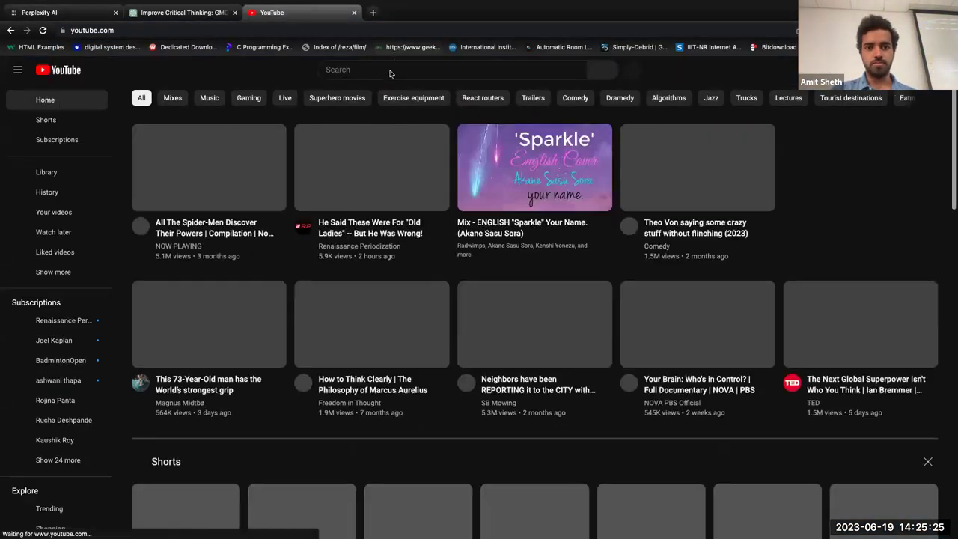
left_click(389, 71)
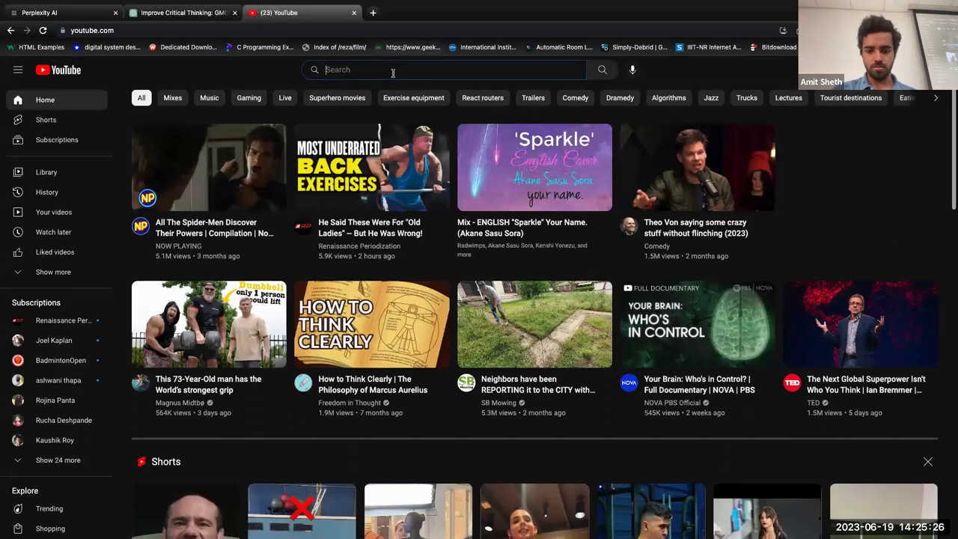
type("khanamigo")
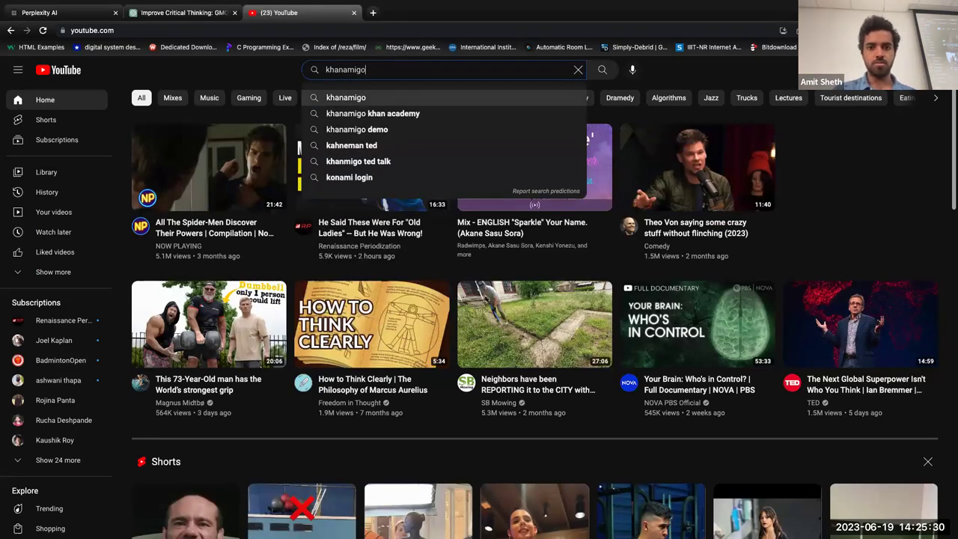
key("Return")
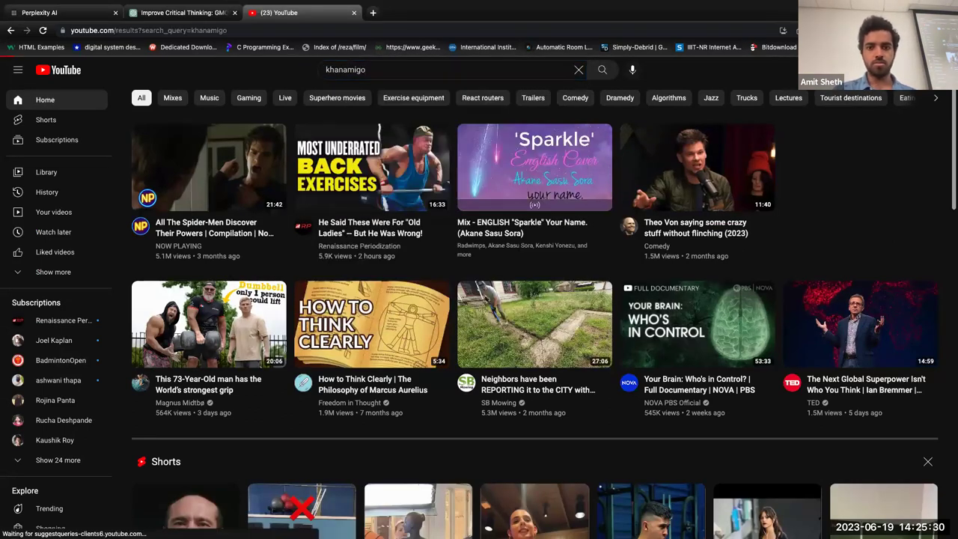
Play Sal Khan's TED talk on AI in education full screen and raise the volume.
scroll(408, 232, "down", 1)
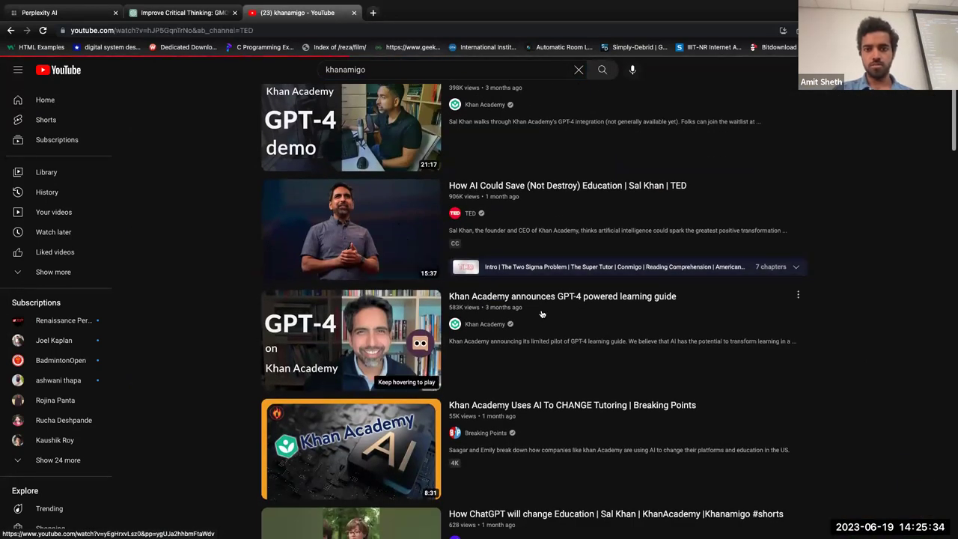
left_click(381, 206)
left_click(668, 443)
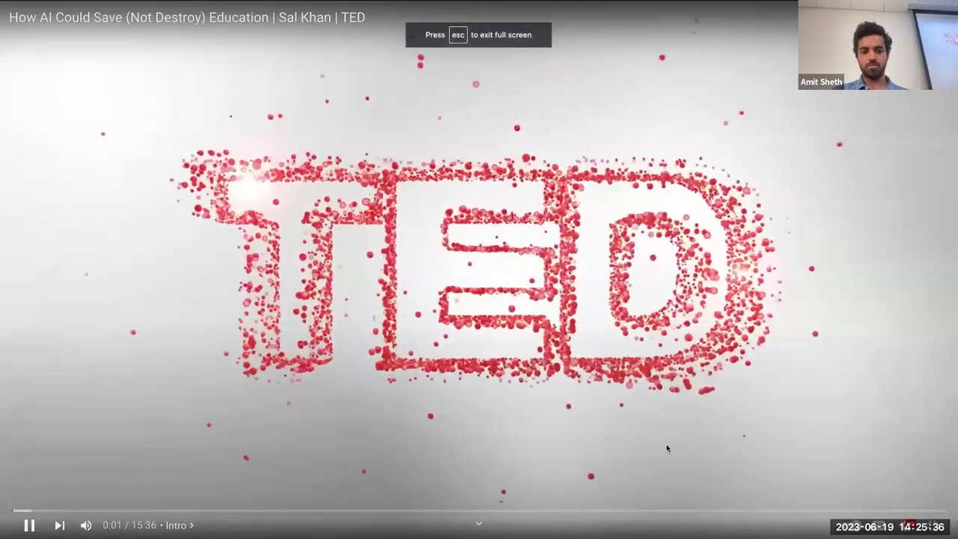
key("Up")
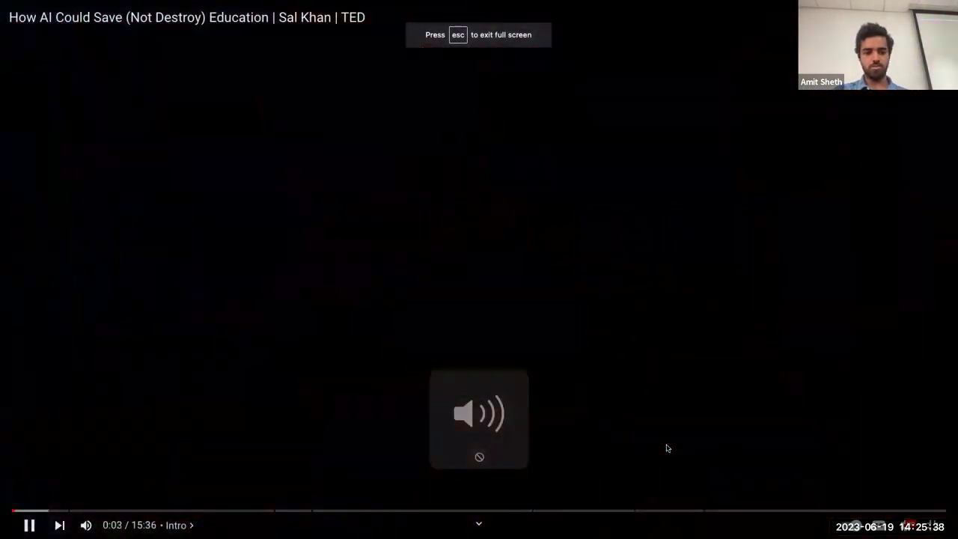